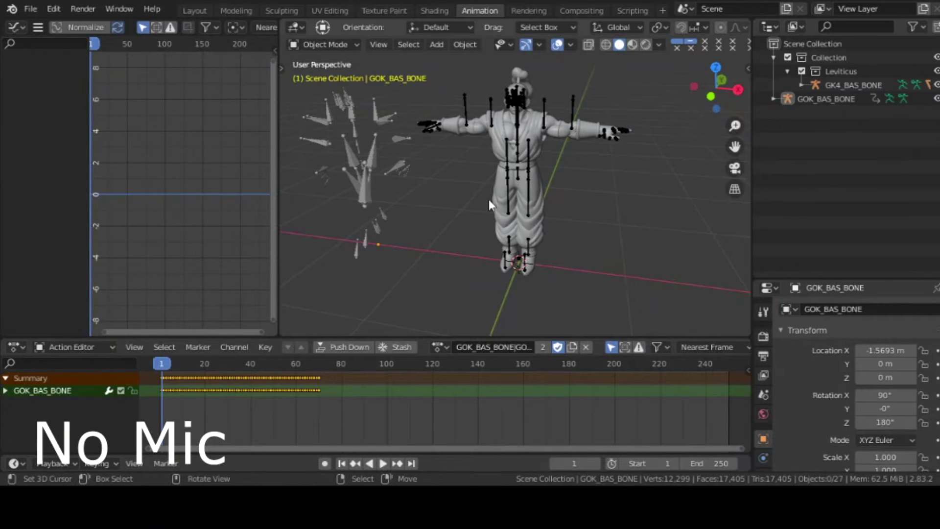
Select the GOK_BAS_BONE armature from a frontal view and rewind to the animation start.
drag(716, 89, 700, 94)
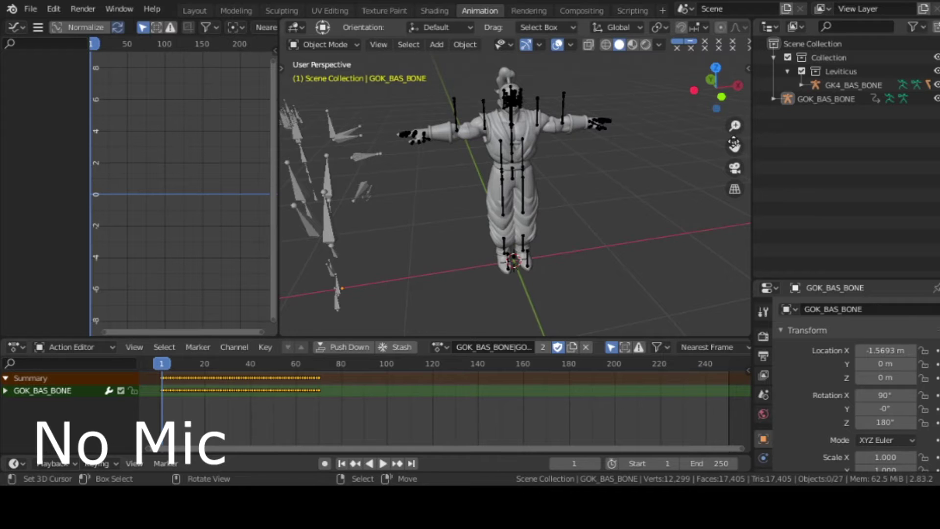
drag(734, 146, 827, 186)
drag(734, 147, 763, 162)
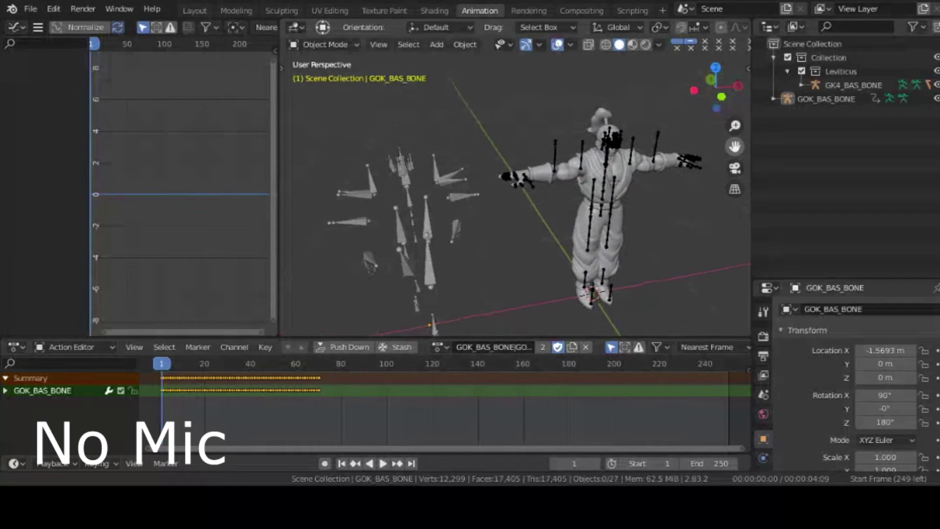
drag(716, 88, 694, 94)
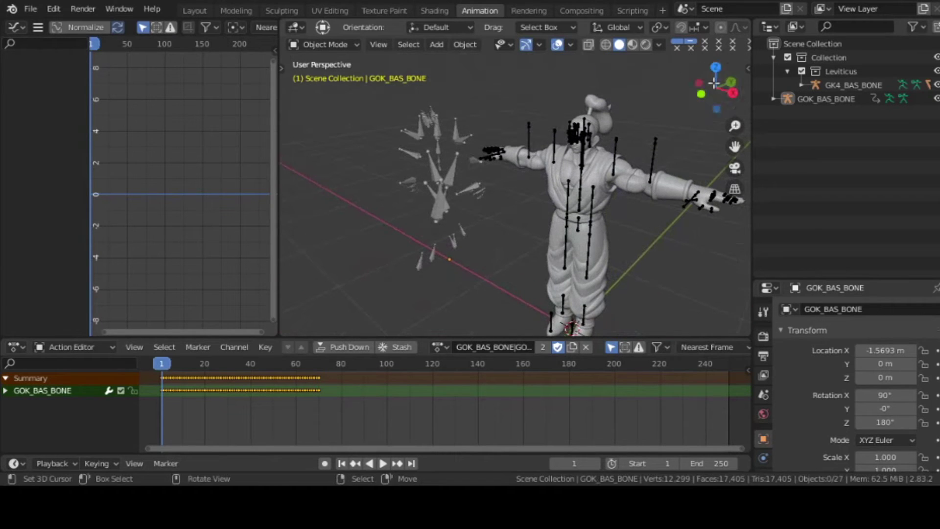
click(811, 101)
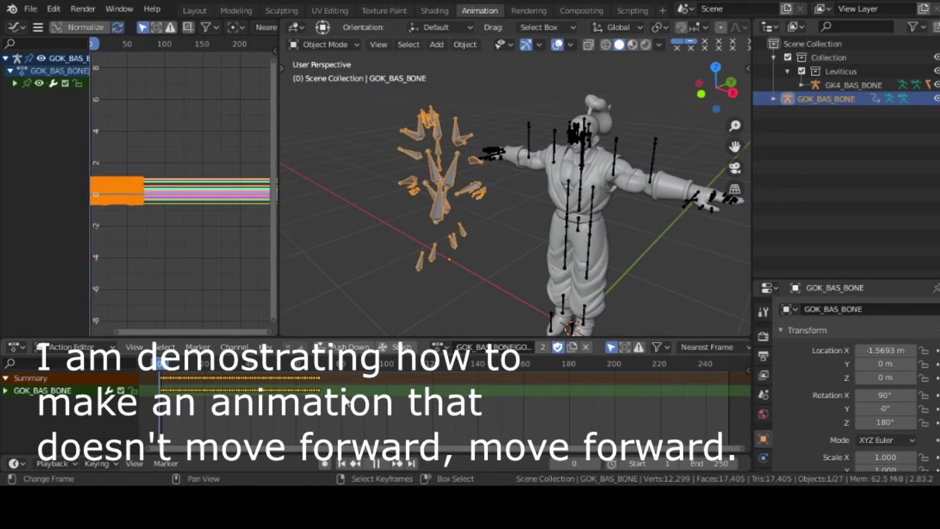
click(159, 420)
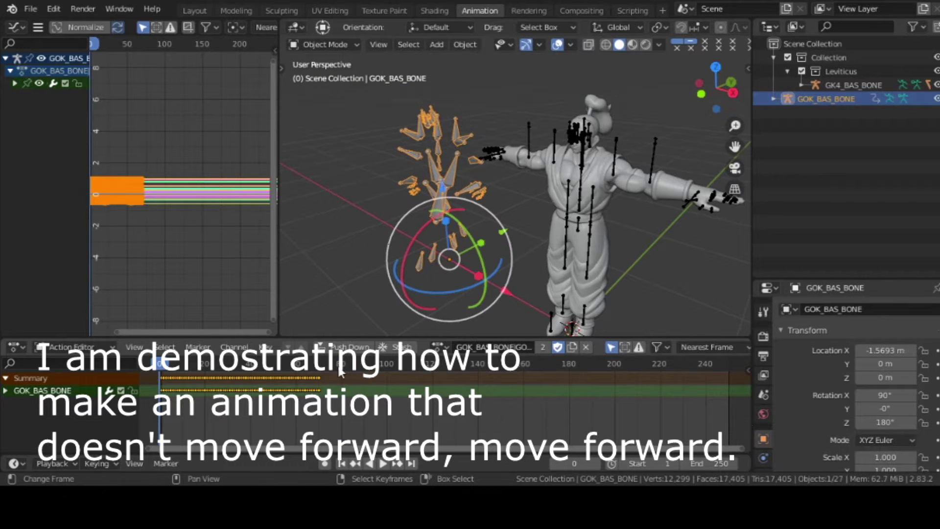
click(342, 464)
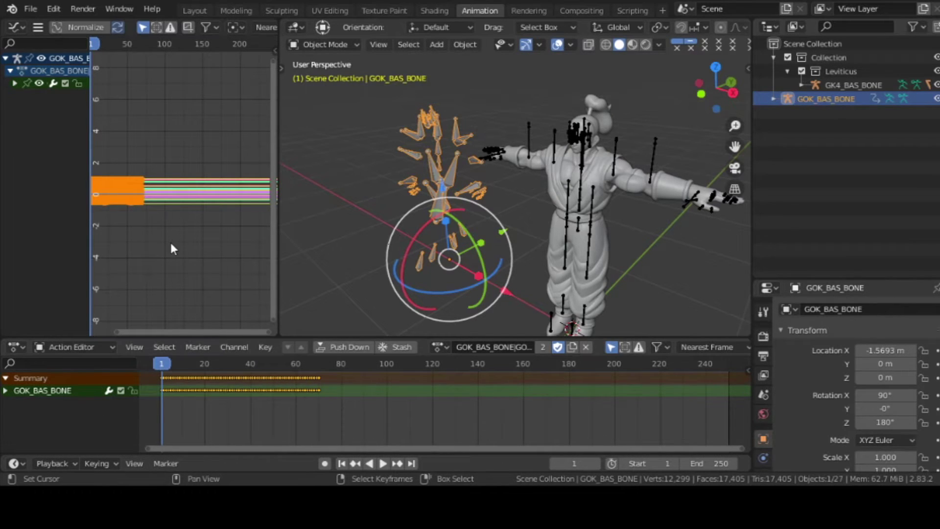
Frame the curves, expand and widen the channel list, and switch the armature to Pose Mode.
key(Home)
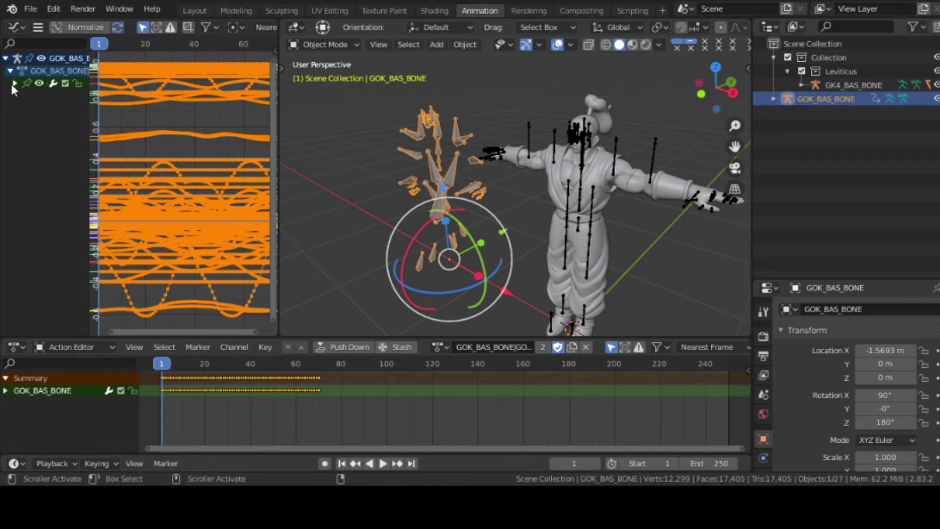
click(14, 84)
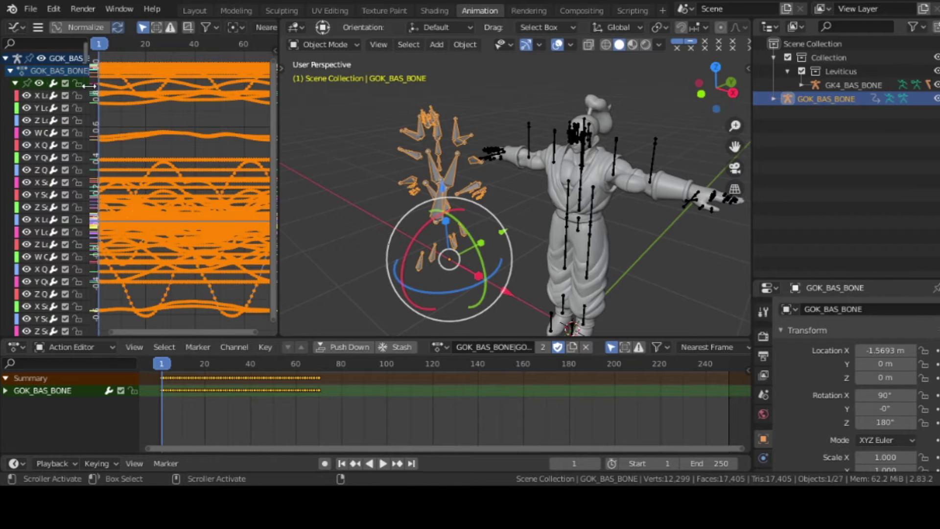
drag(90, 86, 147, 92)
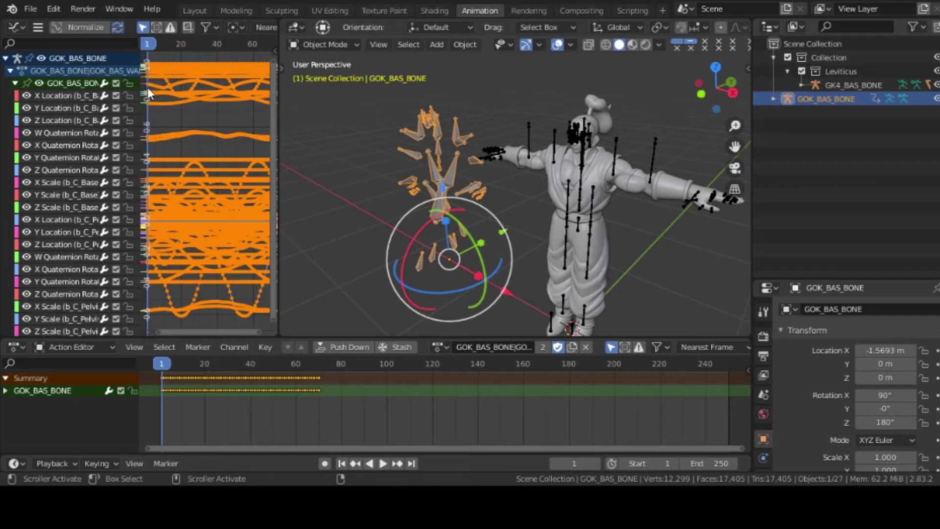
key(ctrl+Tab)
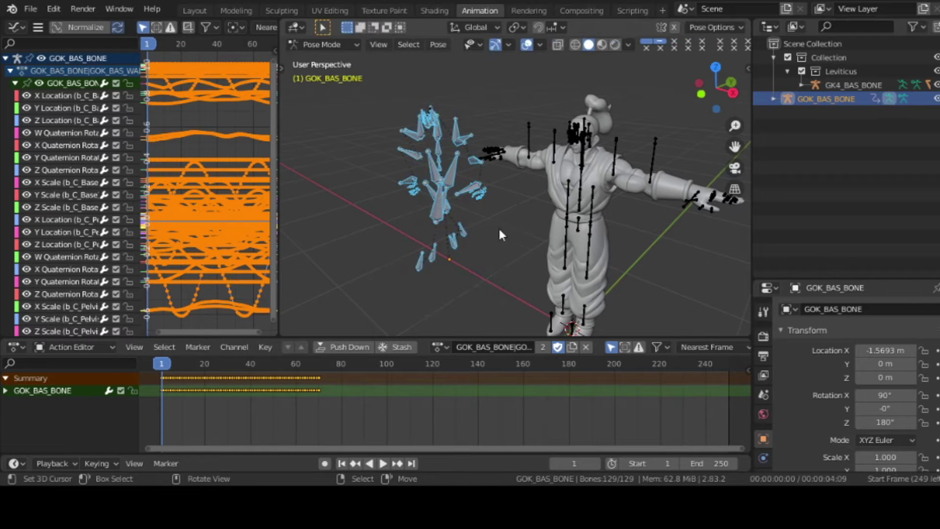
Select the b_C_Base bone, frame its curves, pick Z Location, and expand its child bones.
click(774, 99)
click(787, 140)
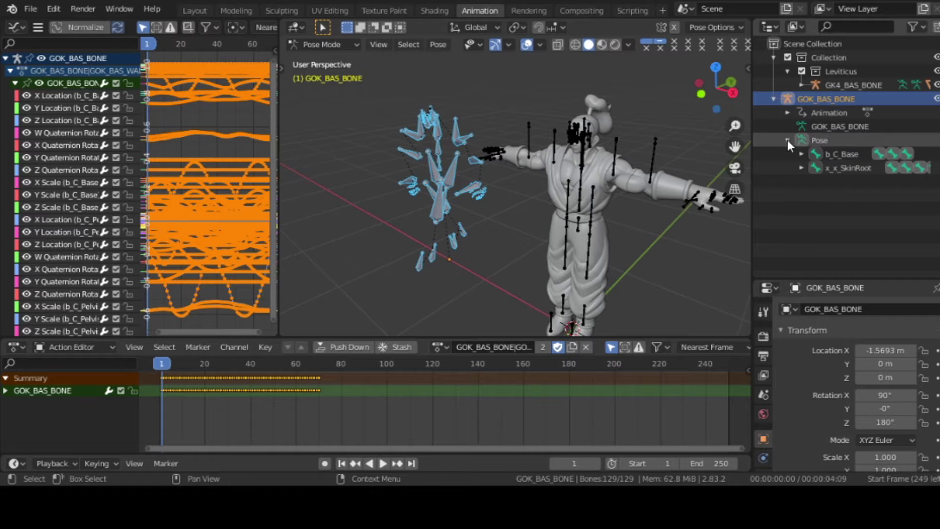
click(837, 154)
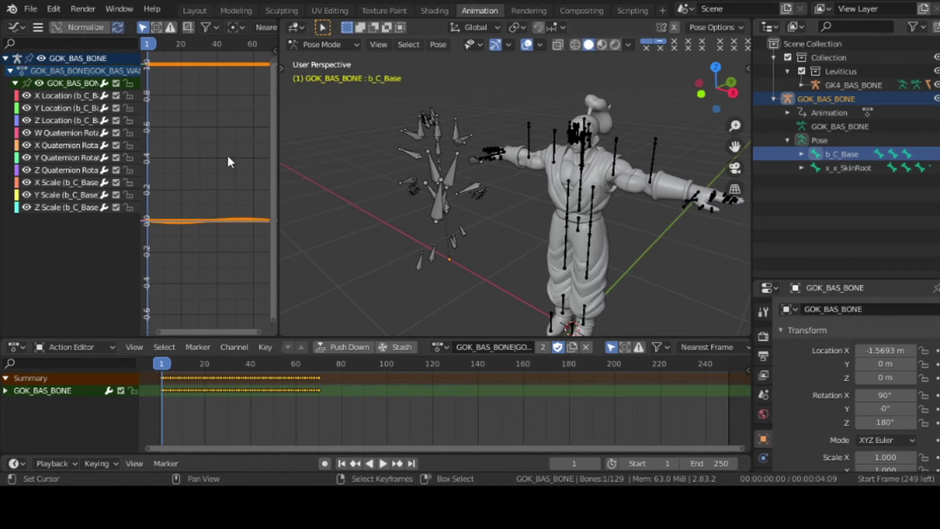
key(Home)
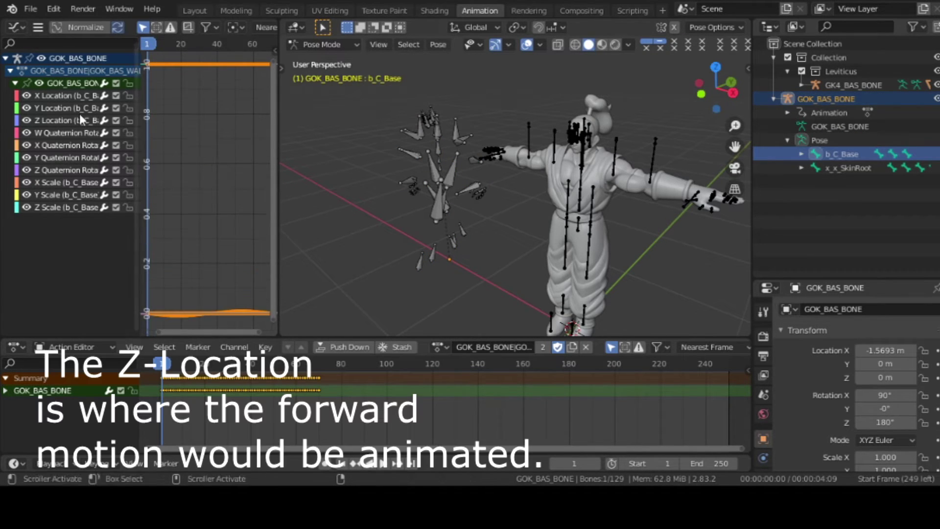
click(63, 119)
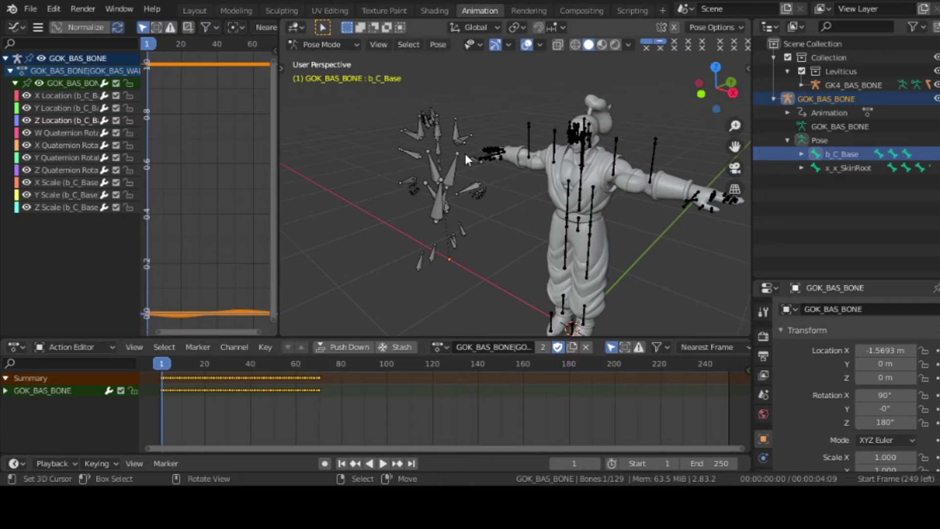
click(801, 156)
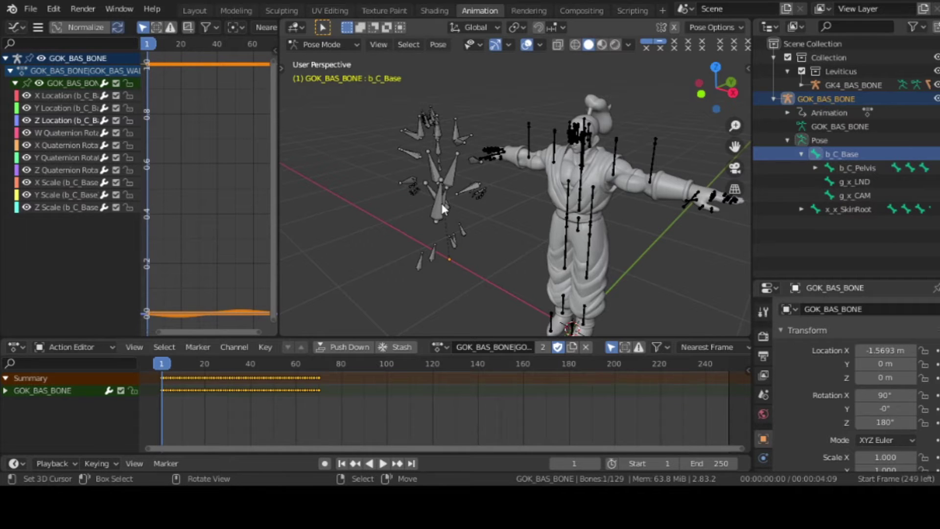
Snap the 3D cursor to the b_C_Base bone's origin, then reframe the viewport around the character.
key(shift+s)
key(KP_2)
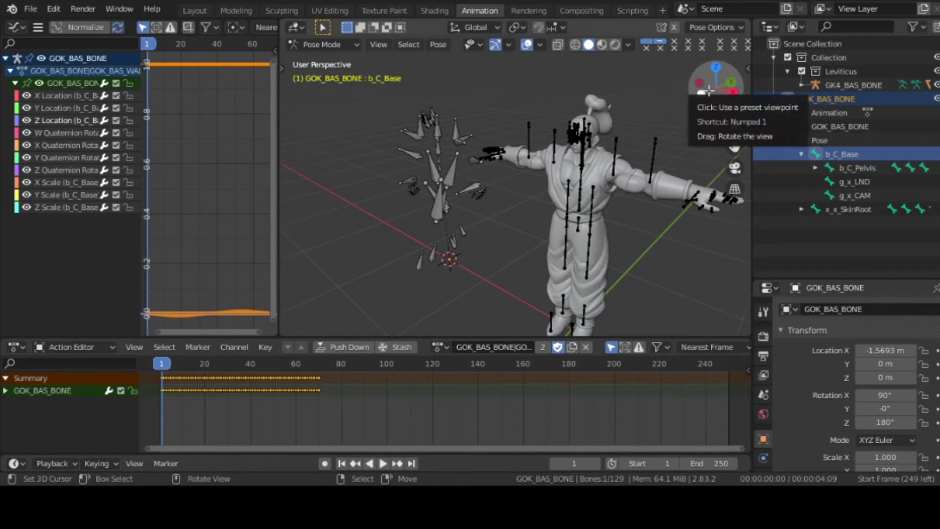
mouse_move(709, 86)
mouse_down()
mouse_move(695, 91)
mouse_move(707, 90)
mouse_up()
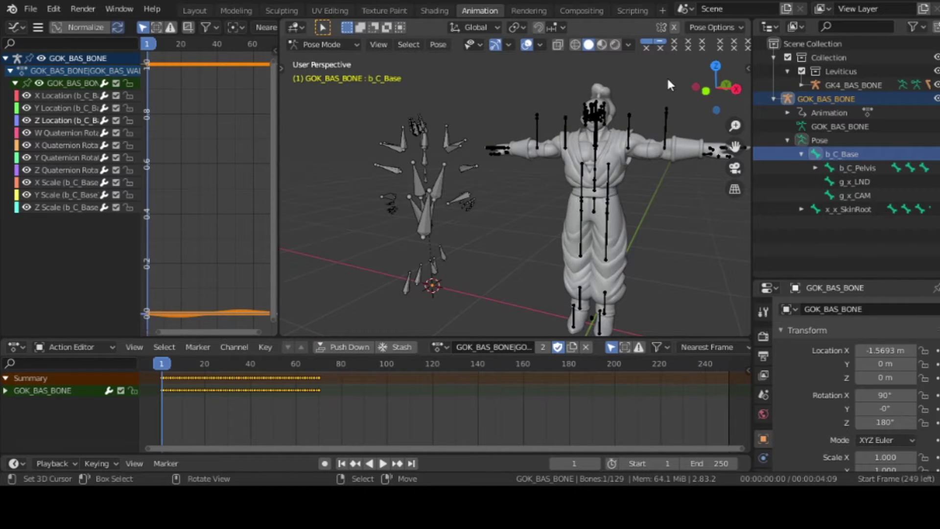
drag(714, 78, 720, 107)
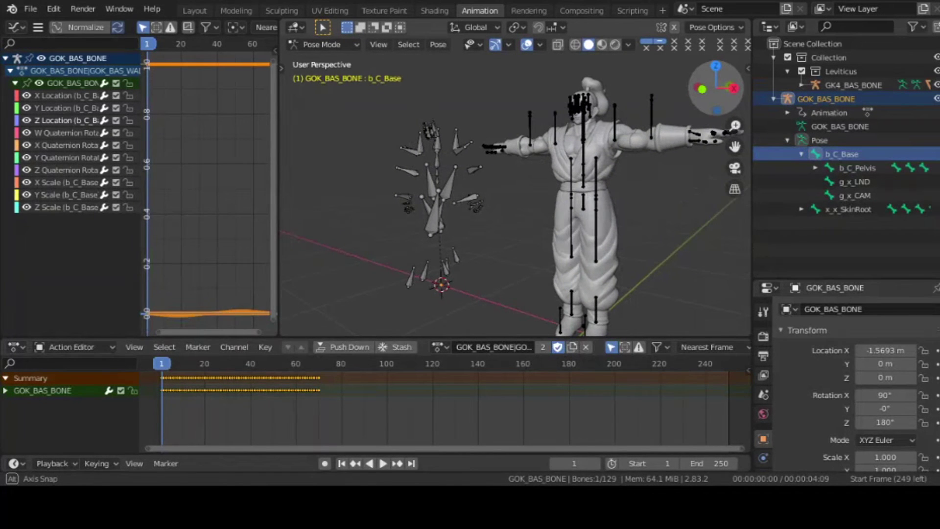
drag(733, 145, 732, 147)
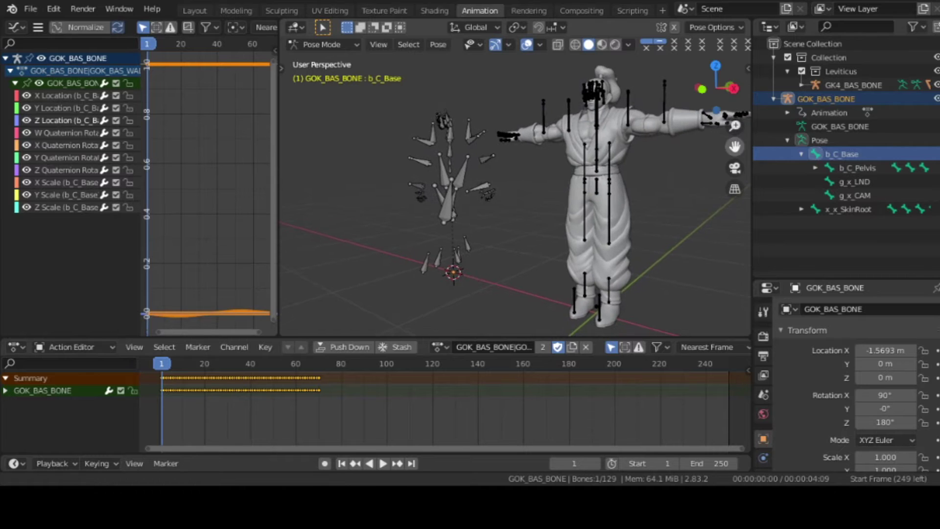
drag(734, 146, 734, 145)
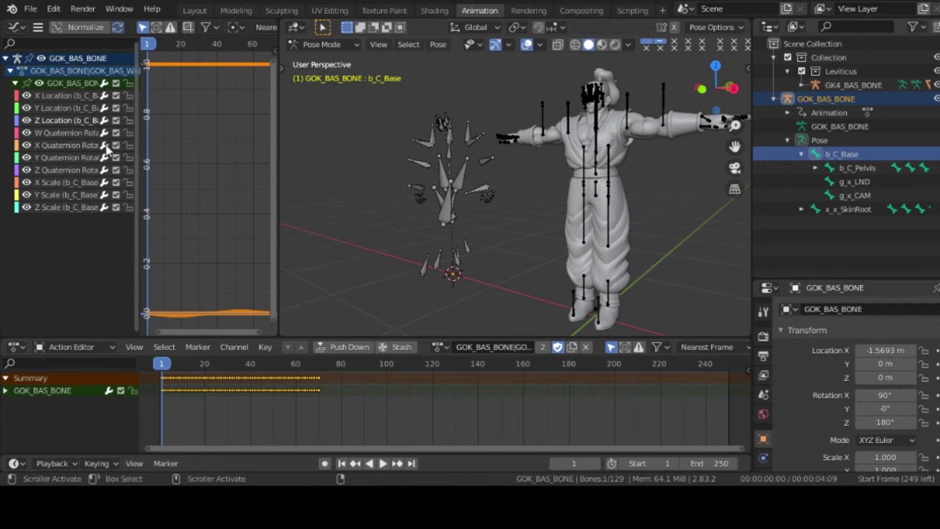
Delete the X, Y and Z Scale curves from the b_C_Base bone.
click(63, 108)
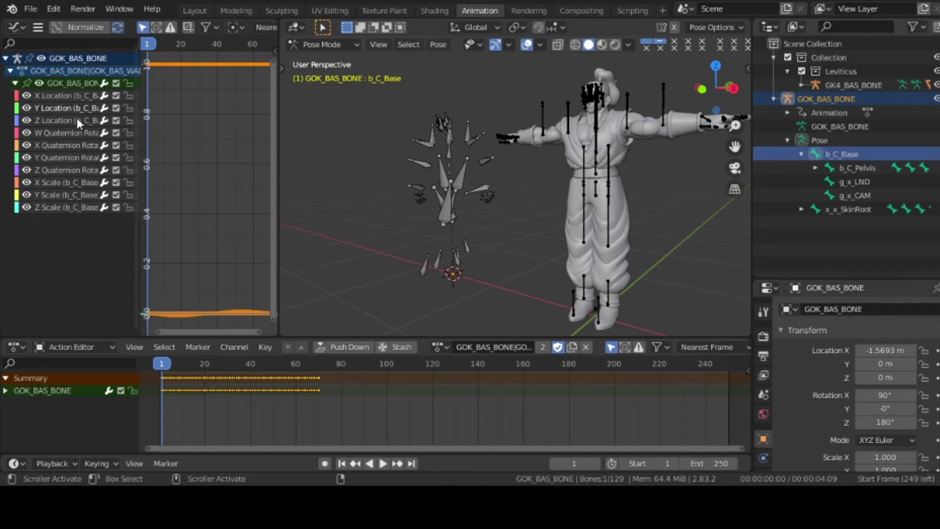
click(142, 28)
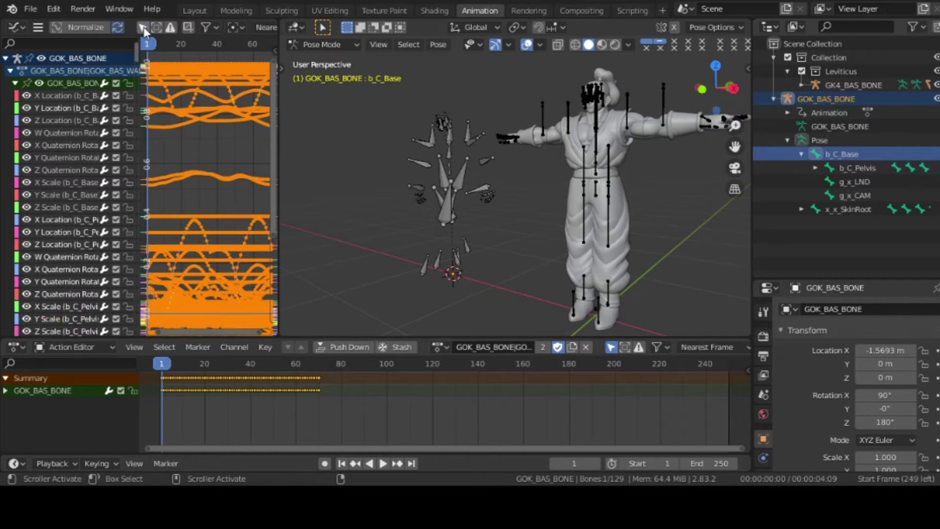
click(142, 28)
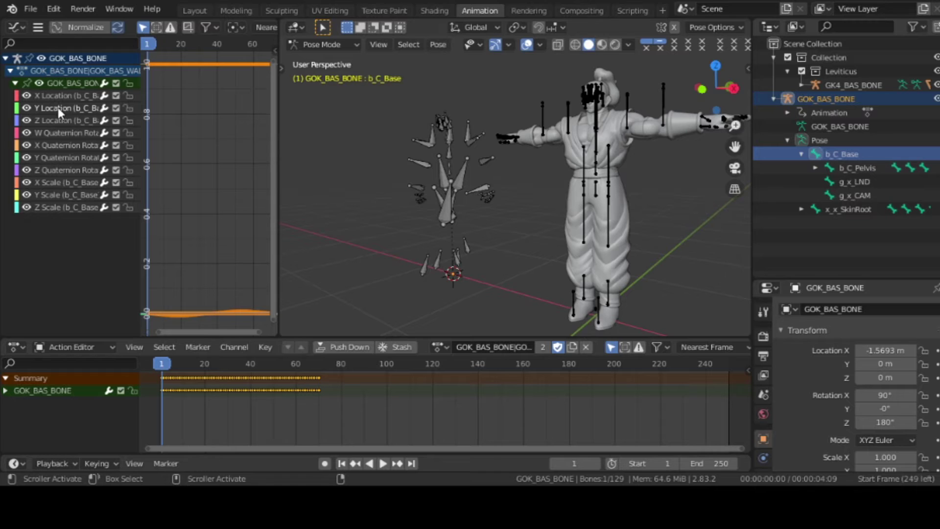
click(47, 194)
shift+click(47, 182)
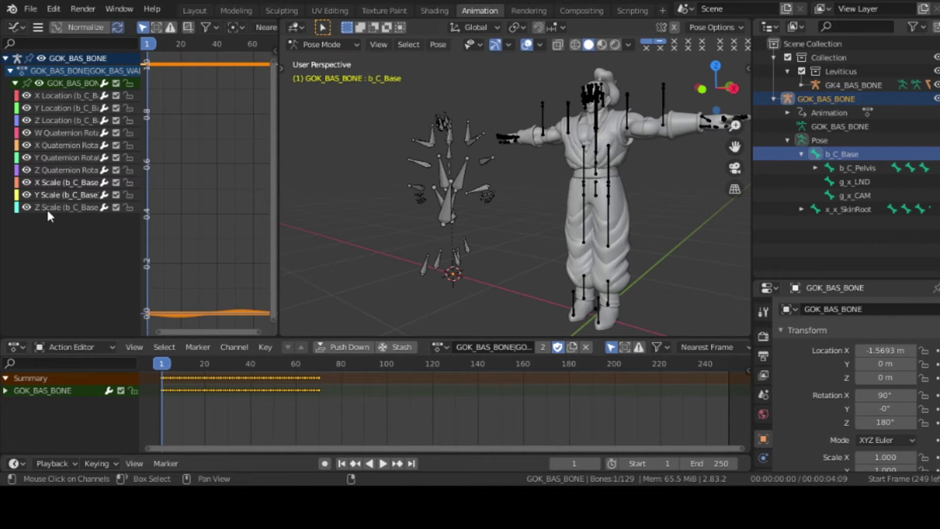
shift+click(48, 207)
key(x)
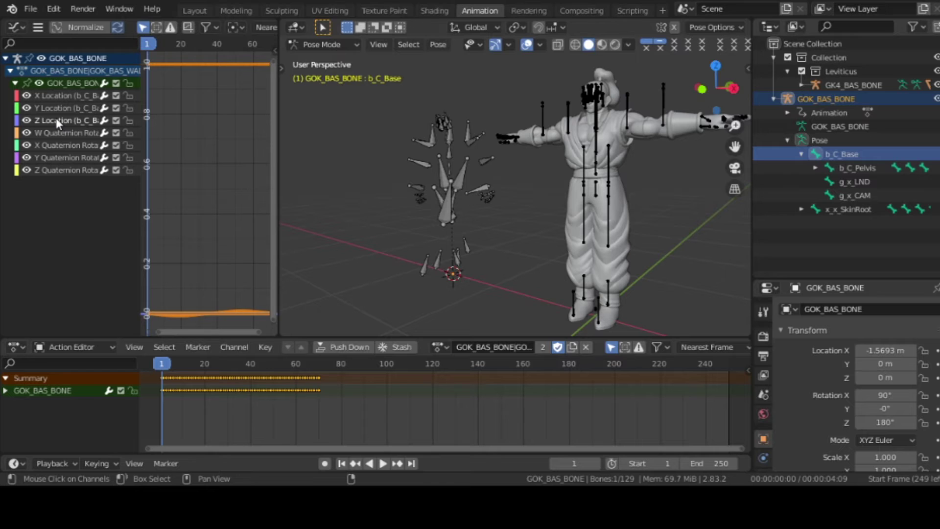
Hide every other curve so only Z Location is shown, framed in the graph.
click(39, 84)
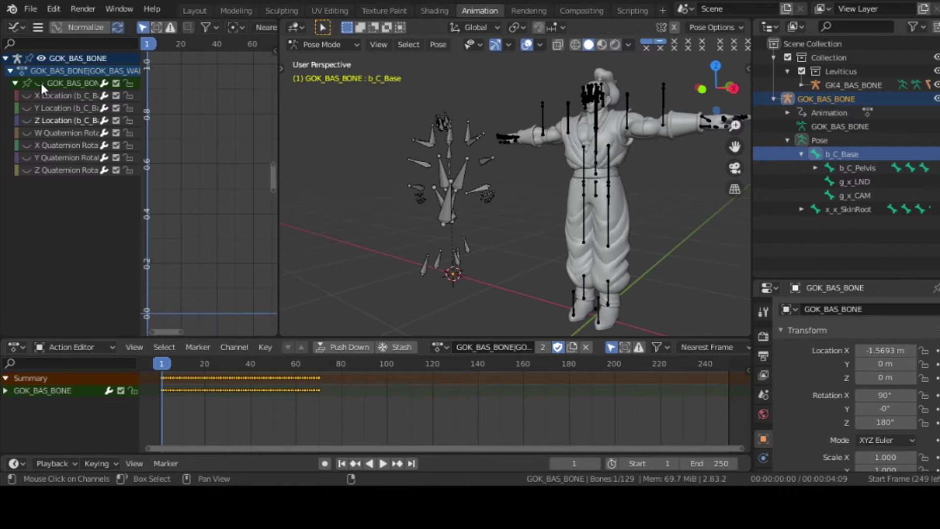
click(28, 119)
key(Home)
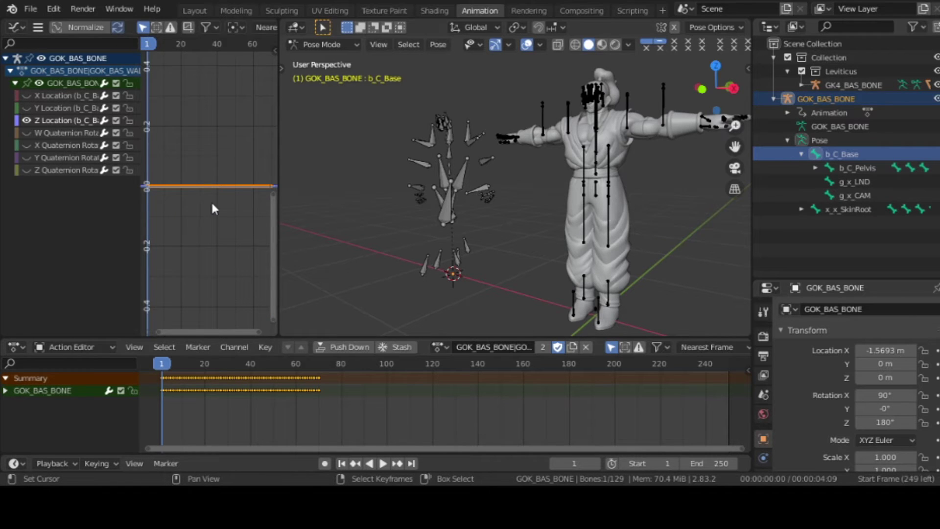
Widen the graph editor, deselect the curve, visit frame 48, then return to frame 1.
drag(278, 145, 353, 146)
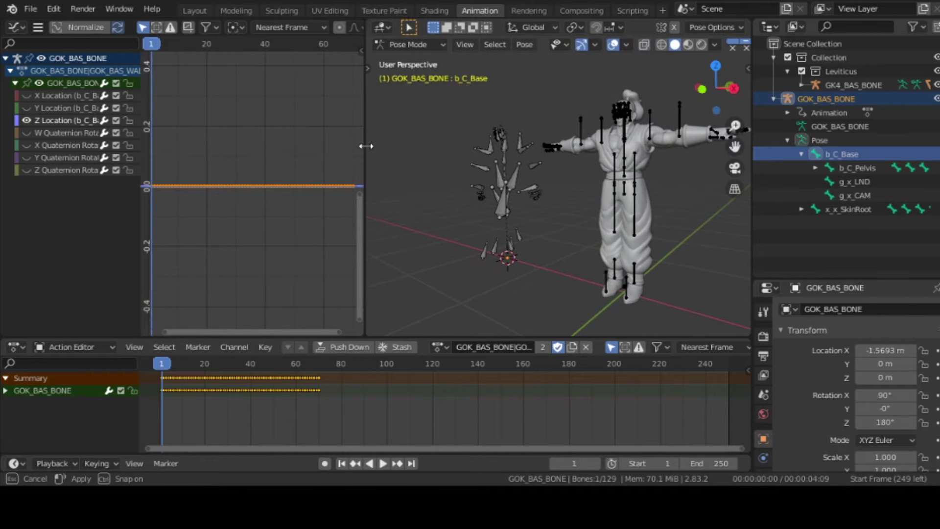
drag(353, 145, 359, 145)
click(297, 167)
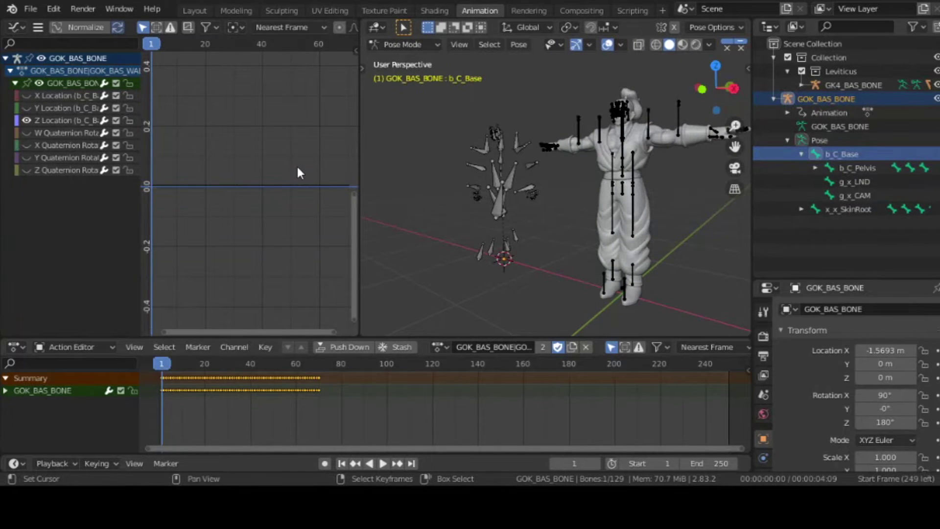
click(286, 212)
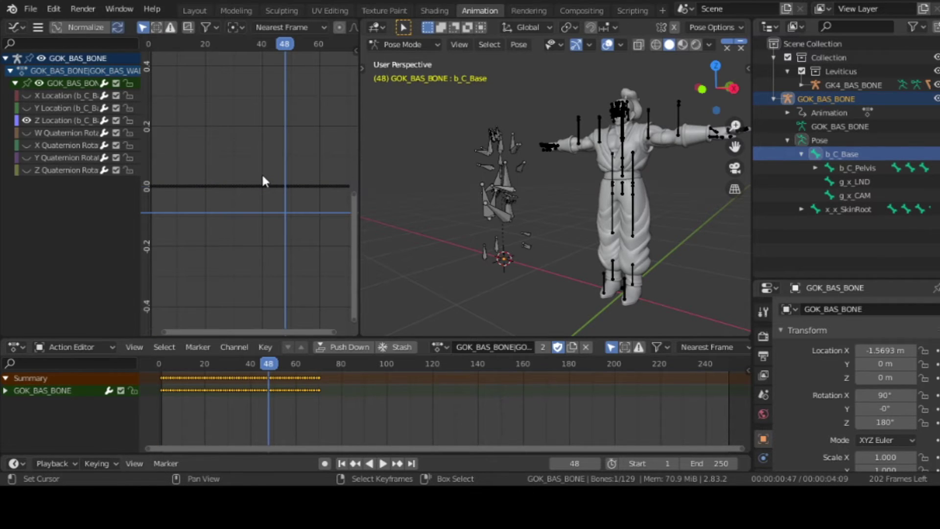
click(345, 463)
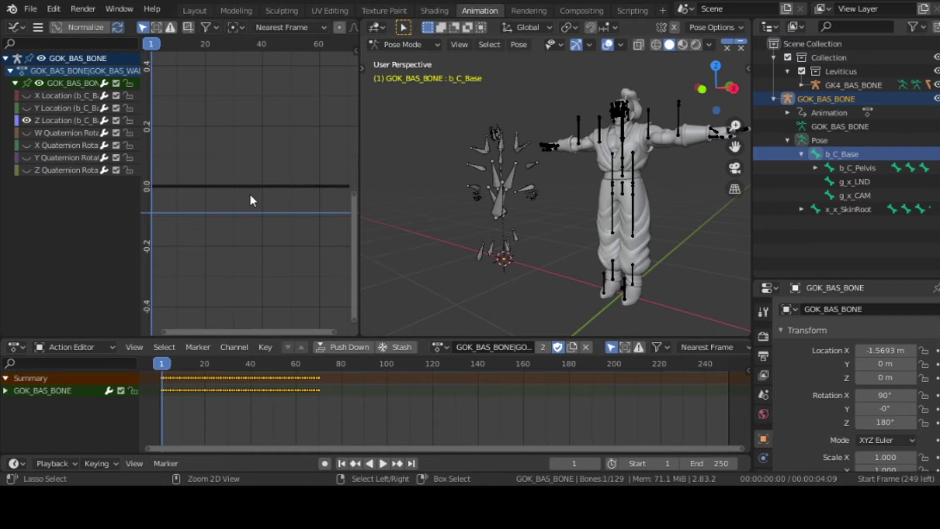
Zoom out to the Z Location keyframe row and select all its keys, including frame 1.
ctrl+scroll(250, 200, up, 3)
ctrl+scroll(250, 199, up, 2)
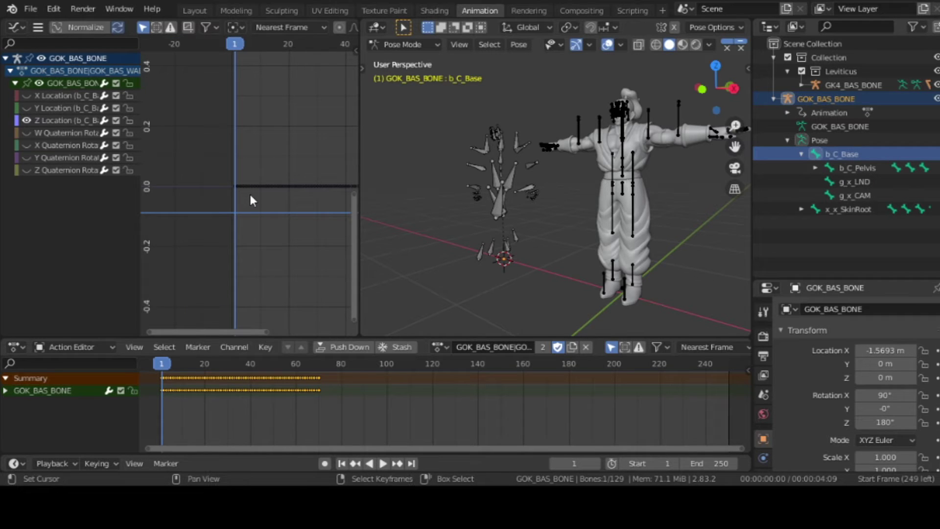
key(Home)
scroll(248, 192, down, 5)
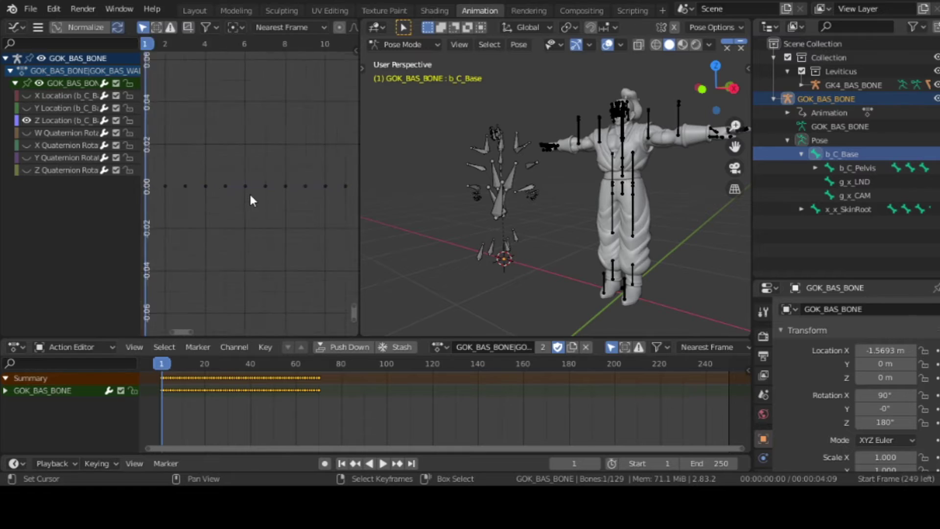
scroll(249, 192, down, 5)
scroll(249, 192, down, 5)
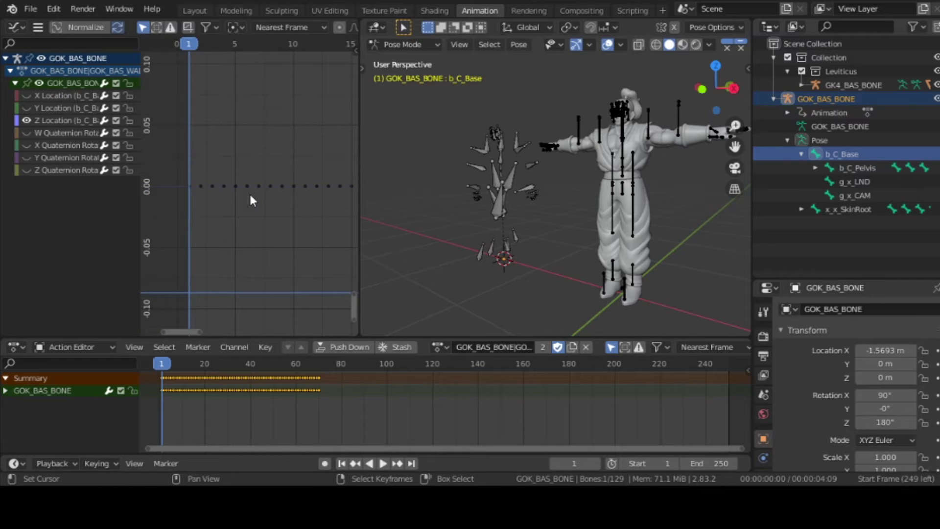
ctrl+click(201, 186)
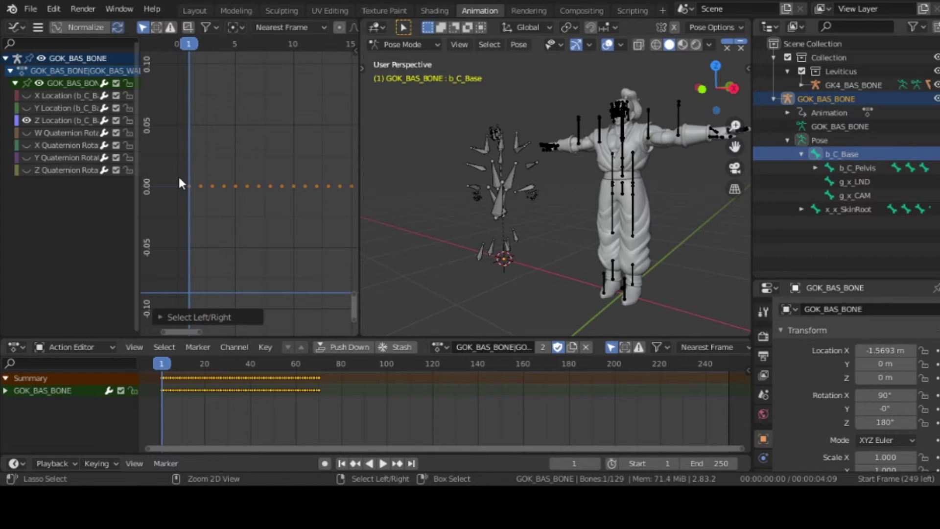
ctrl+right_drag(198, 192, 193, 184)
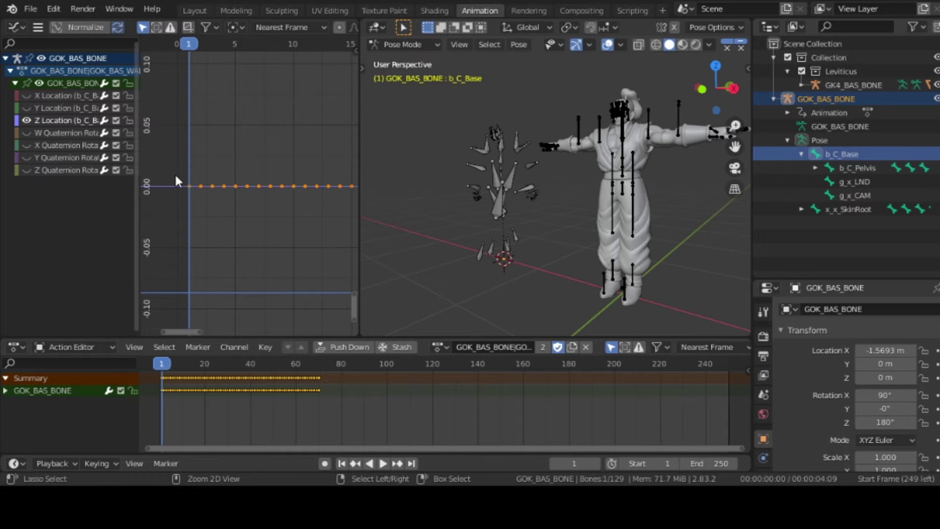
mouse_move(175, 178)
mouse_down()
mouse_move(196, 180)
mouse_move(191, 192)
mouse_up()
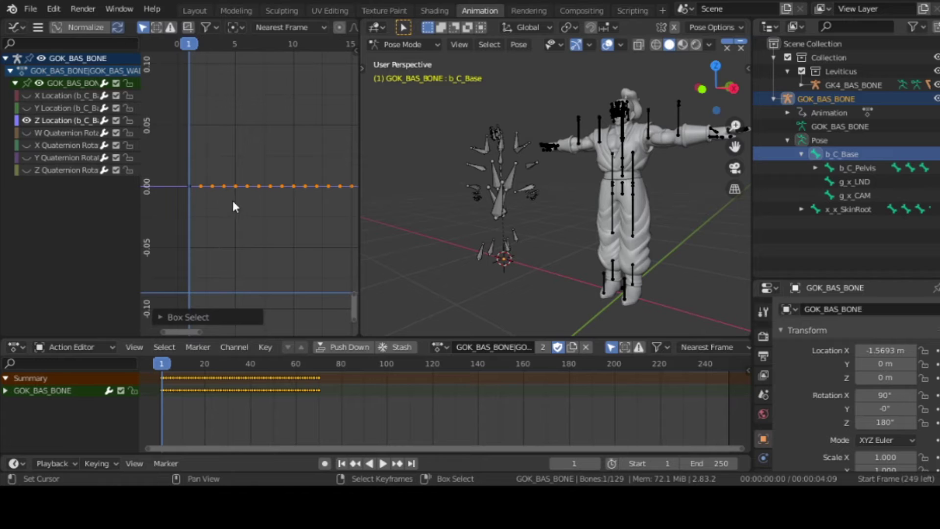
Rotate the selected keys into a slope and shift it to start at 0 on frame 1.
key(r)
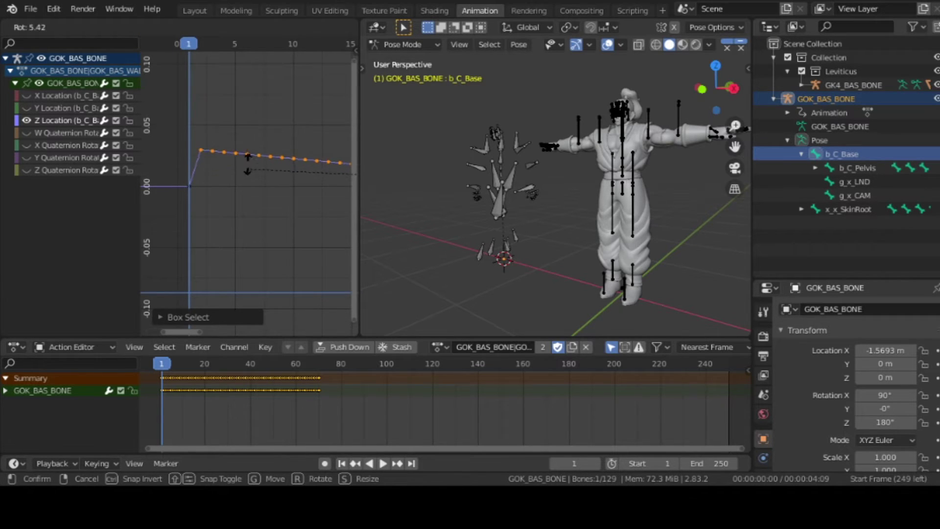
click(255, 121)
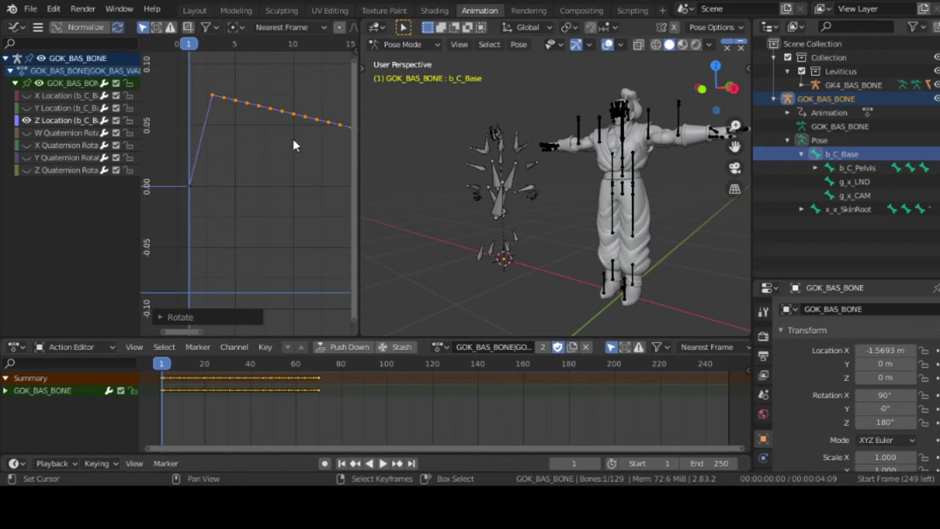
key(g)
key(x)
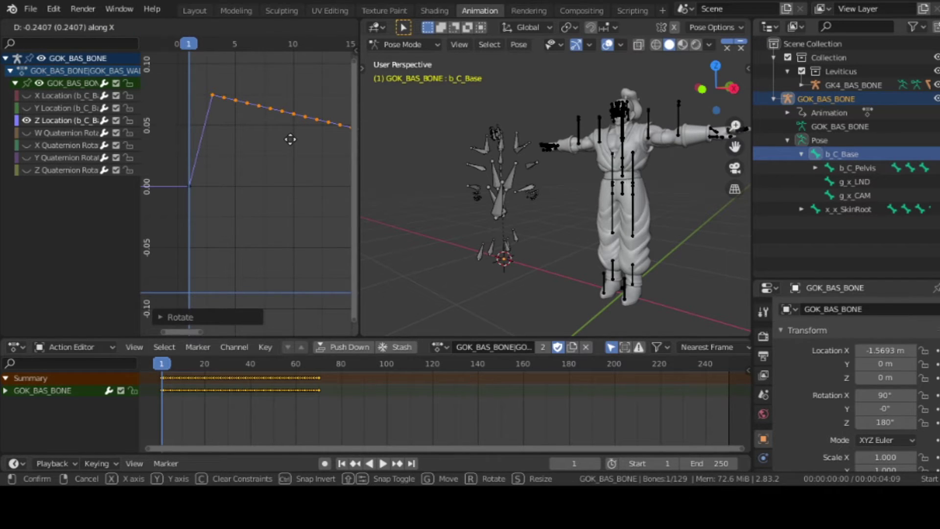
click(277, 142)
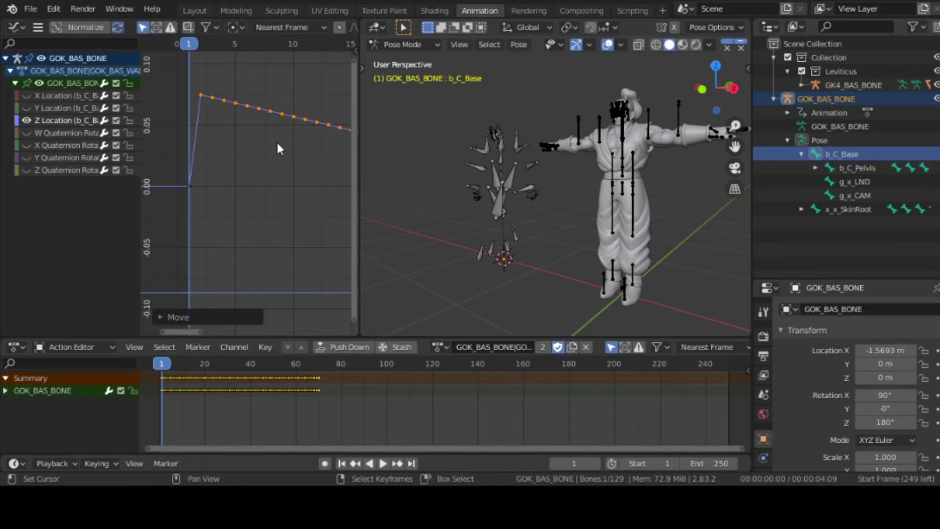
key(g)
key(y)
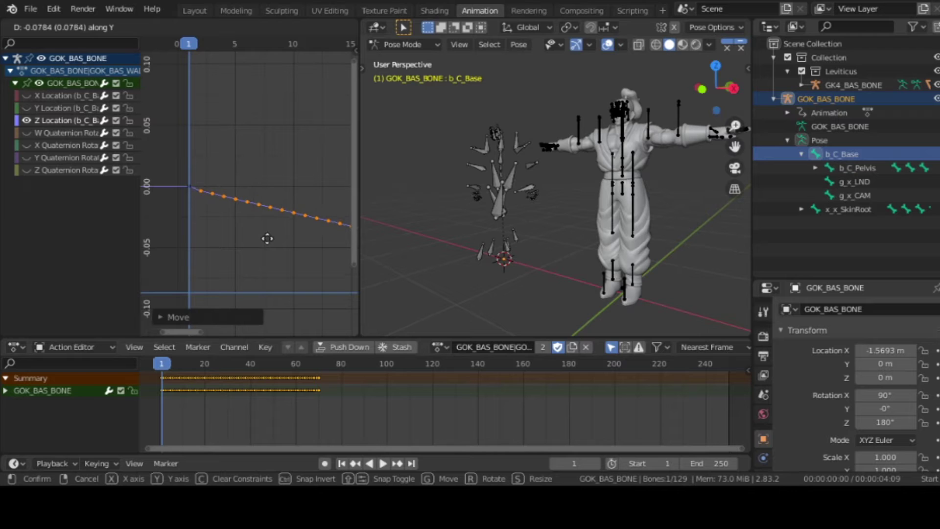
click(267, 237)
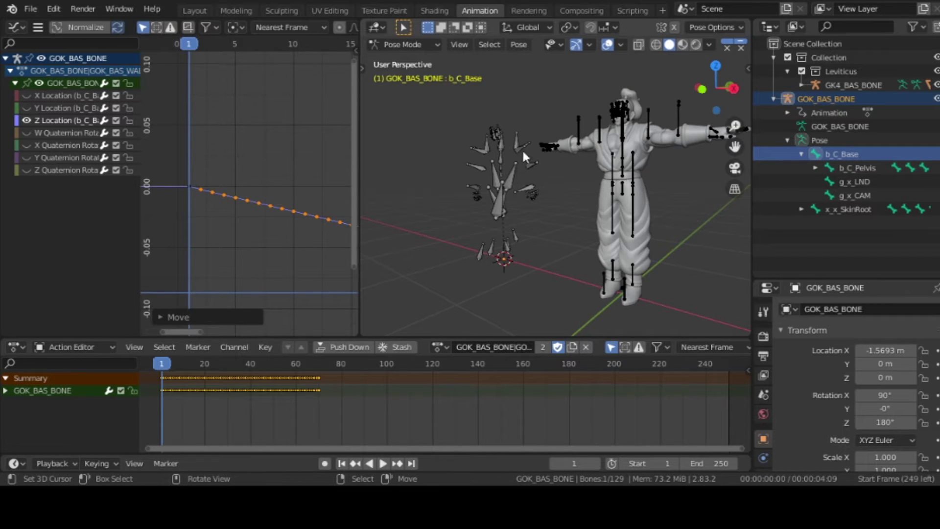
Preview the walk, rewind to frame 1, and begin a steeper rotation of the keys.
key(space)
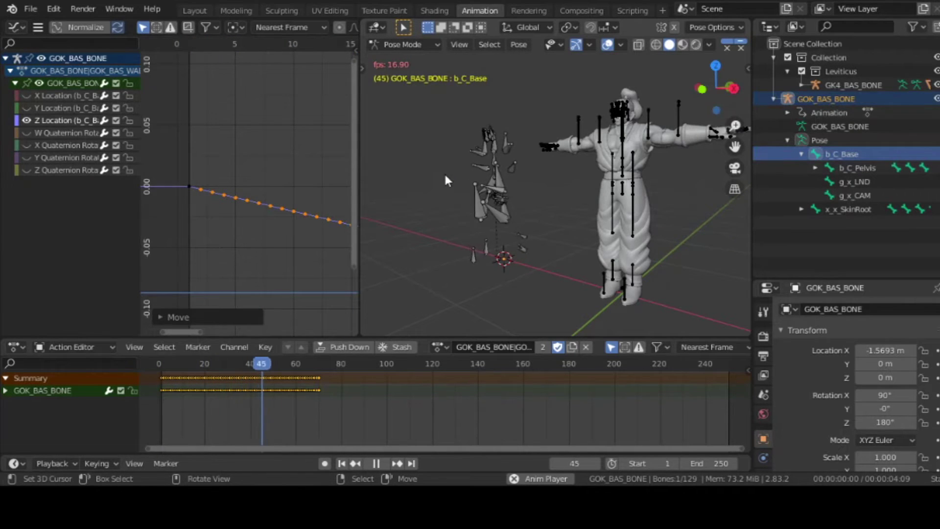
key(space)
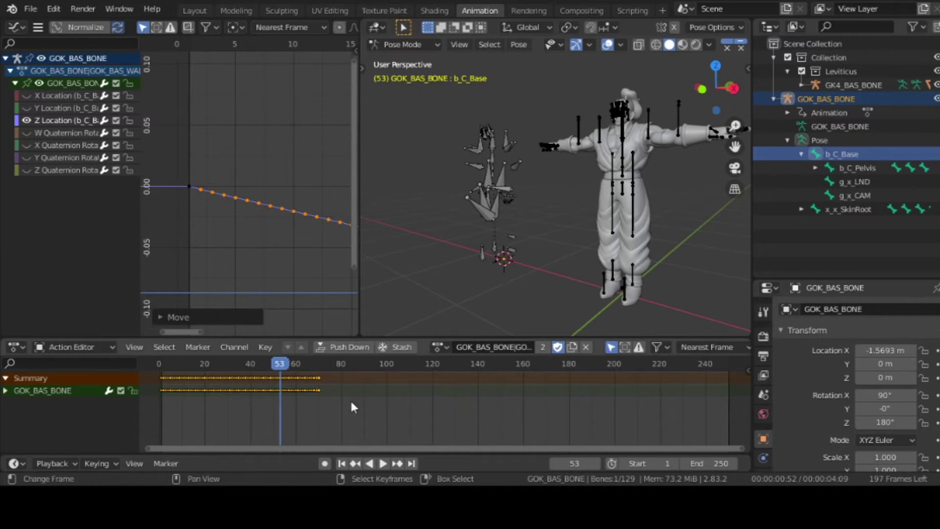
click(341, 463)
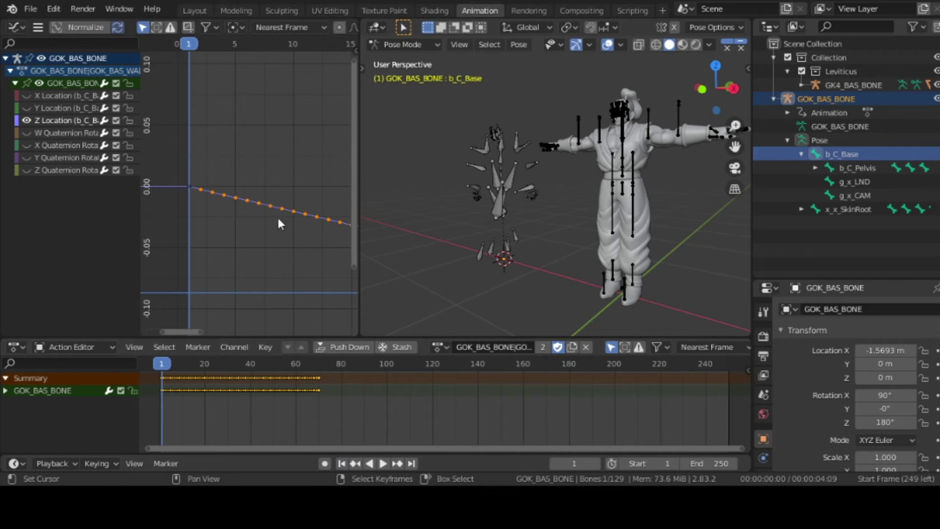
key(r)
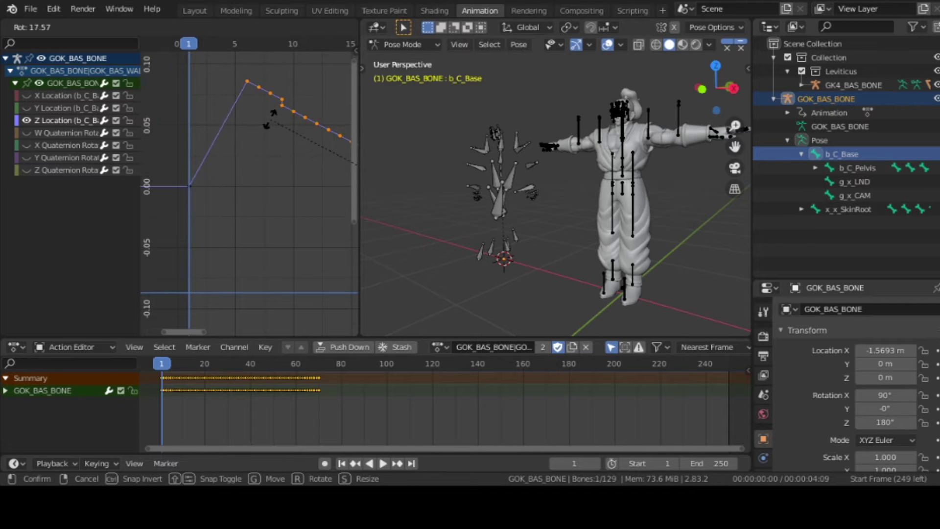
Confirm the steeper rotation of the Z Location keys and lower them vertically.
click(268, 129)
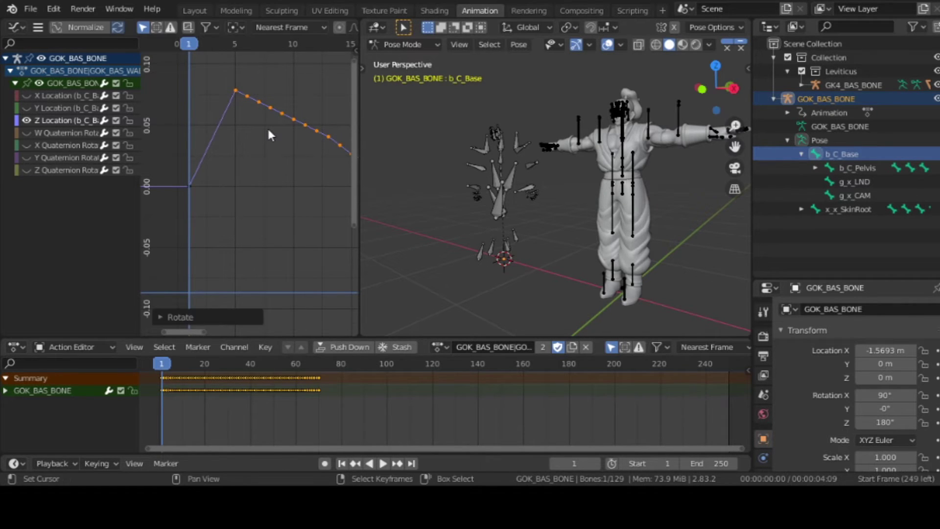
key(g)
key(y)
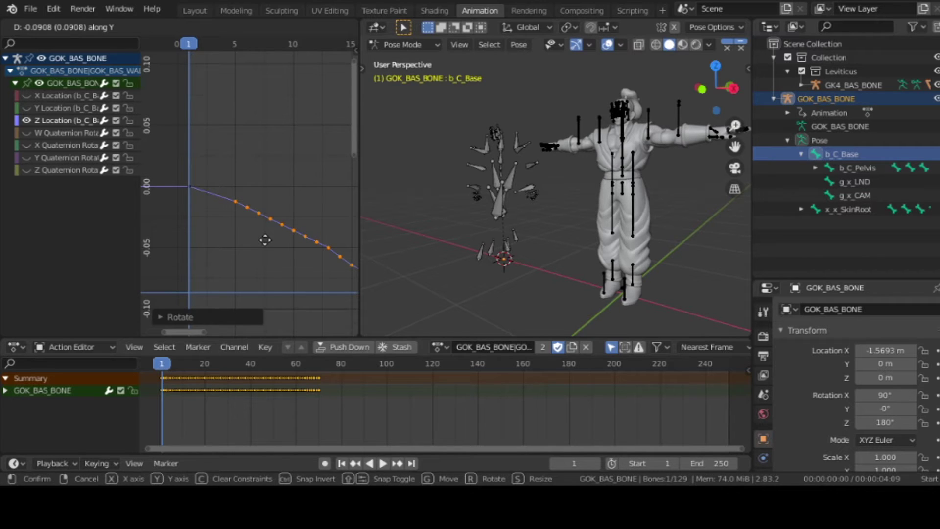
click(265, 239)
Shift the keys in time and value to reach about -0.09 by frame 15, then preview from frame 1.
key(g)
key(x)
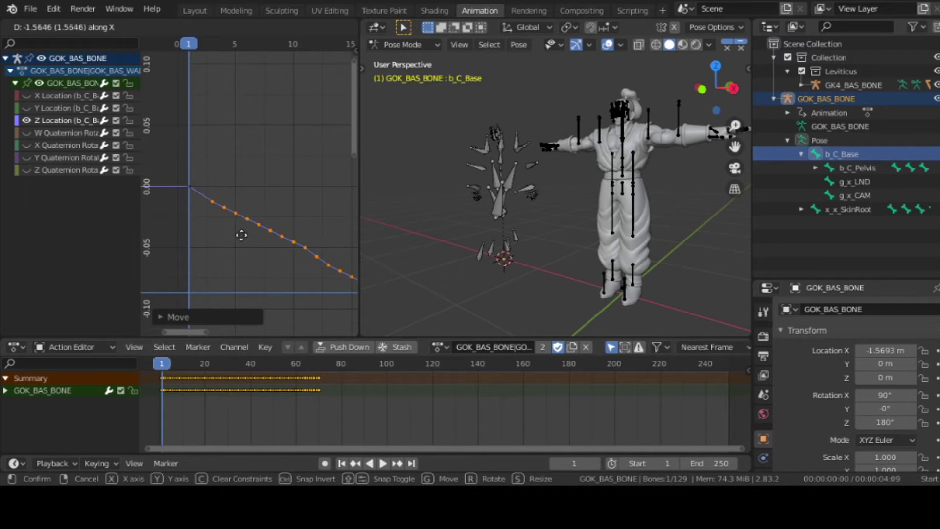
click(232, 233)
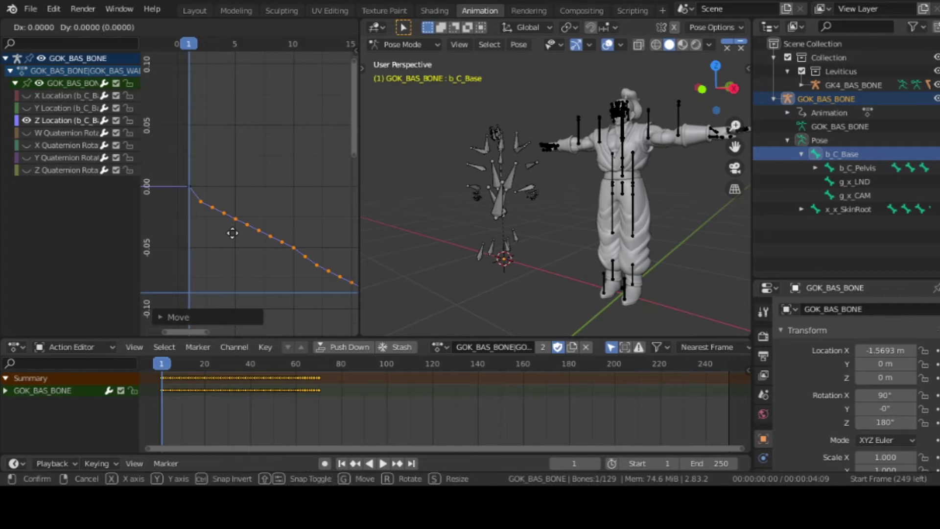
key(g)
key(y)
click(233, 225)
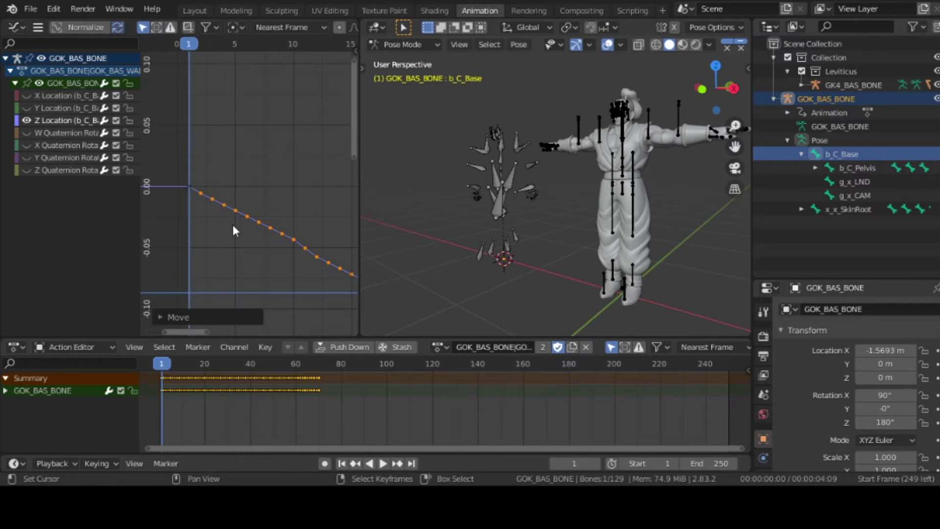
key(space)
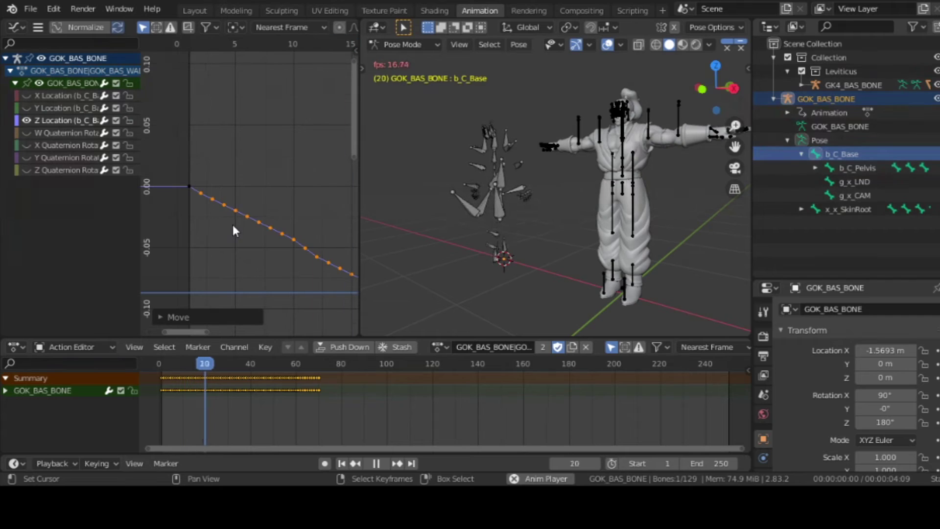
click(341, 463)
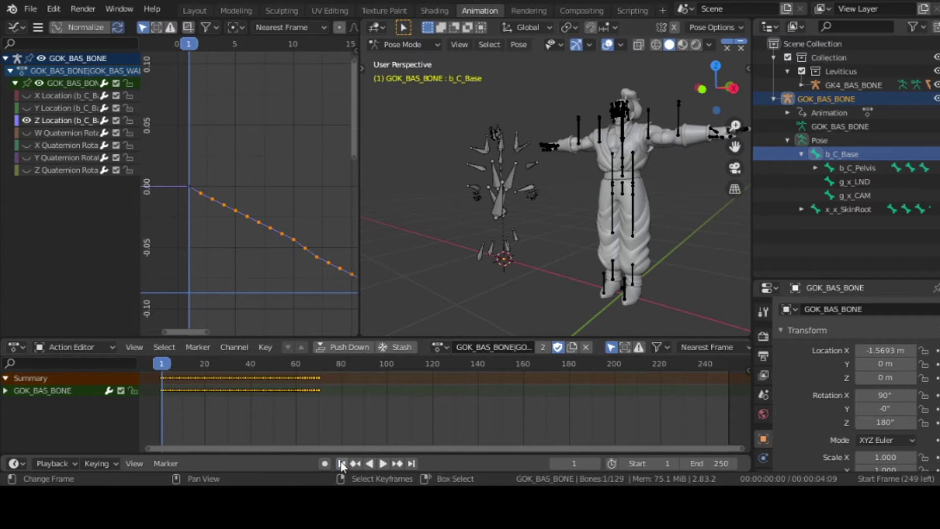
Set the scene frame rate to 30 fps and play the animation to check it.
click(765, 354)
scroll(835, 394, down, 3)
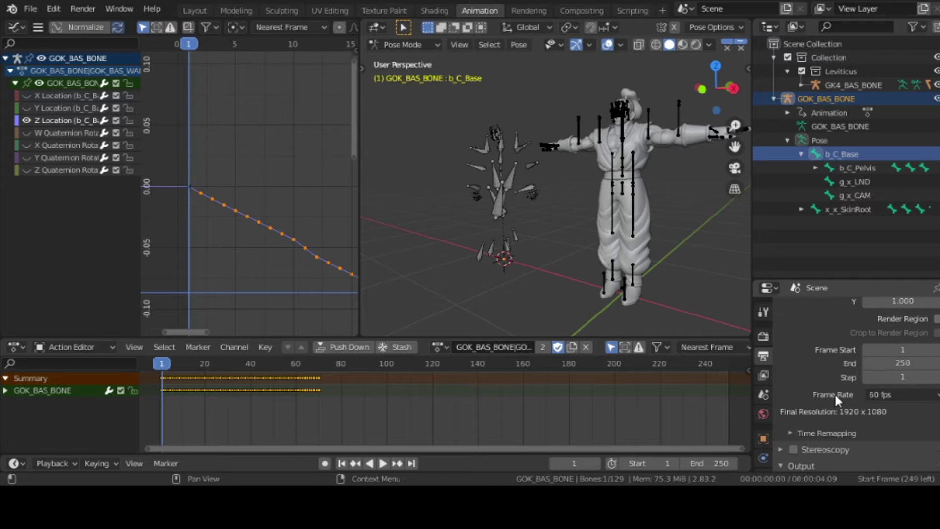
click(880, 394)
click(886, 324)
key(space)
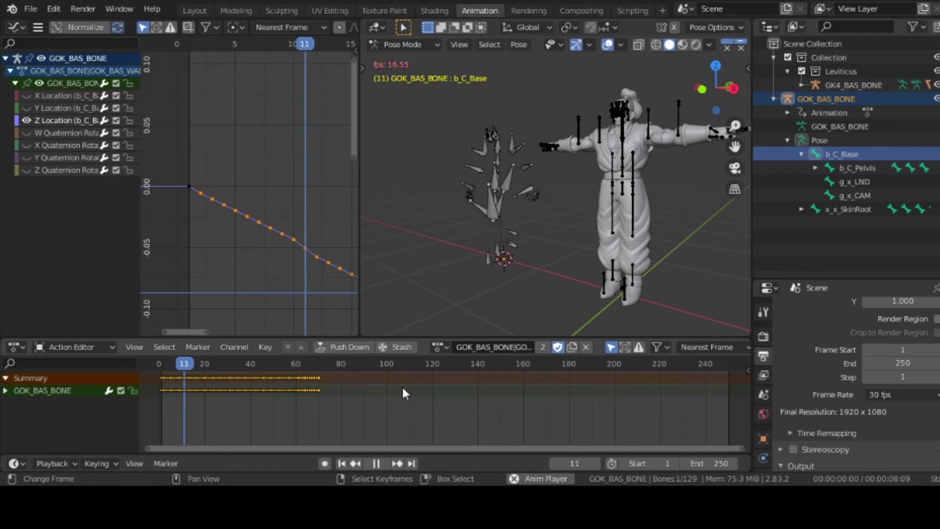
key(space)
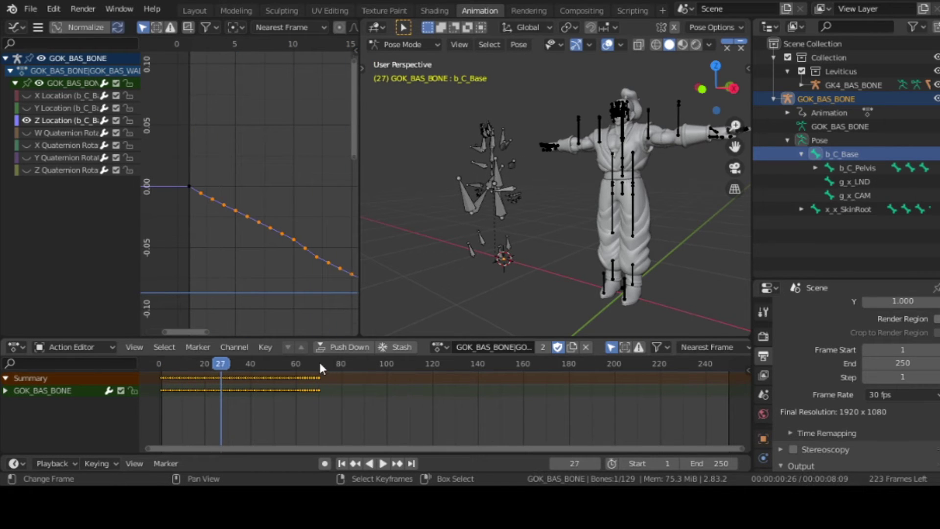
Enable Follow Playhead, AV-sync and audio scrubbing for playback, then return to frame 1.
click(55, 460)
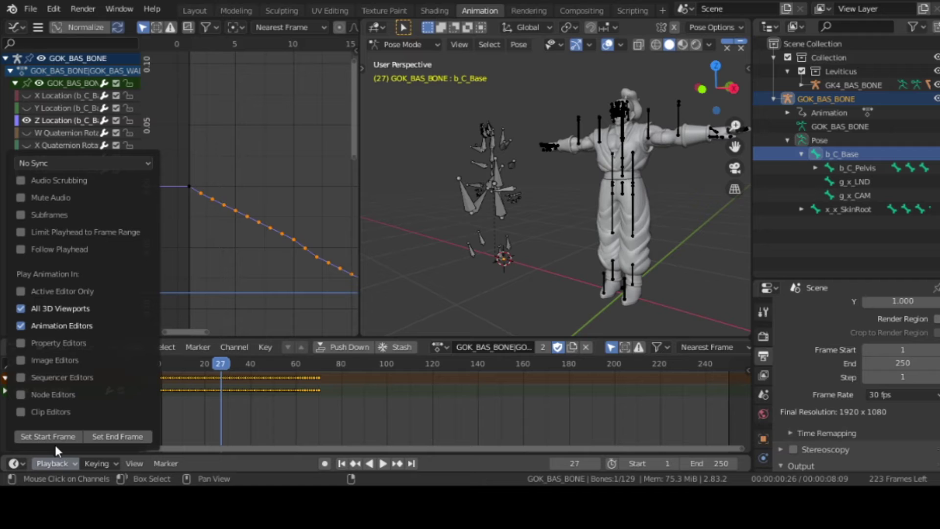
click(34, 249)
click(78, 163)
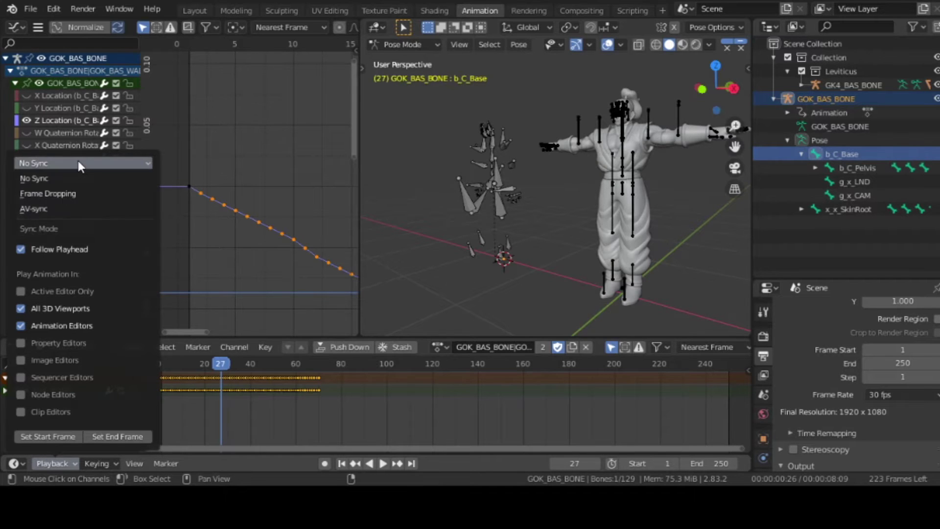
click(69, 208)
click(49, 179)
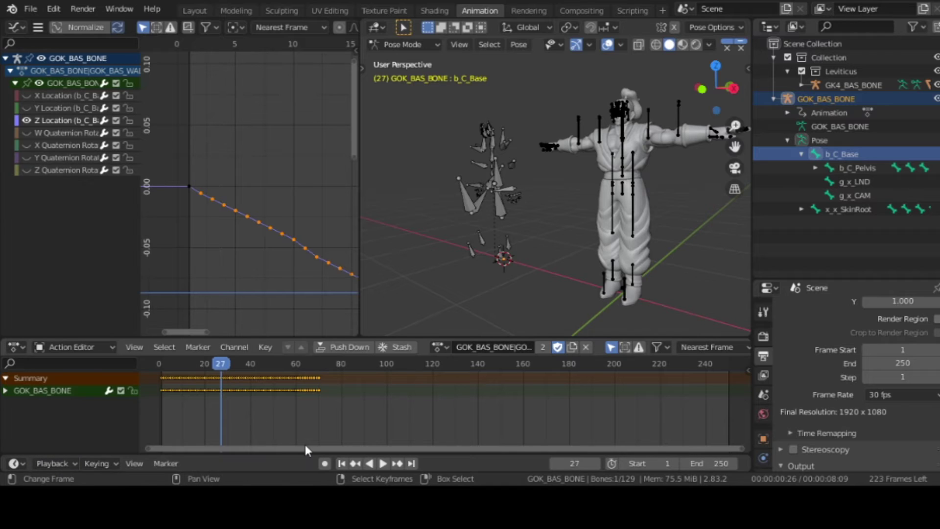
click(342, 463)
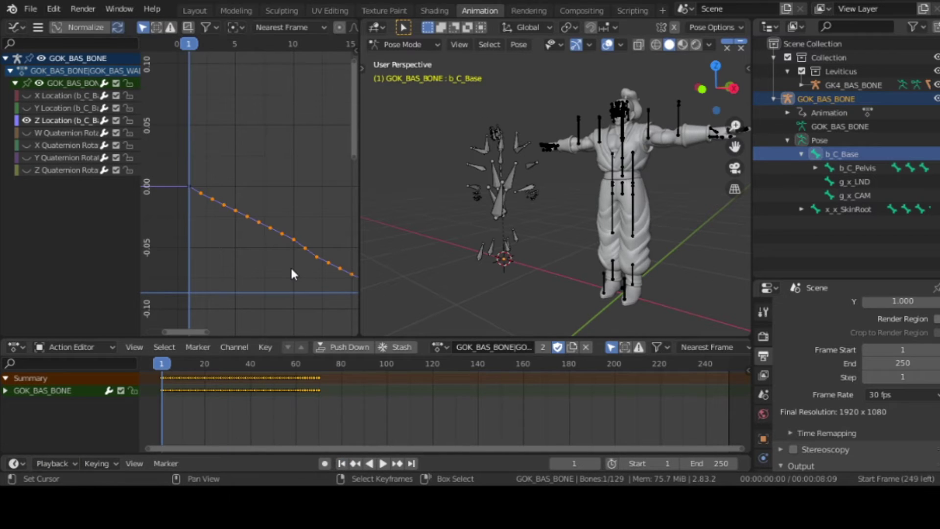
Preview the walk from the Left side view, then rewind and frame the full Z Location curve.
key(space)
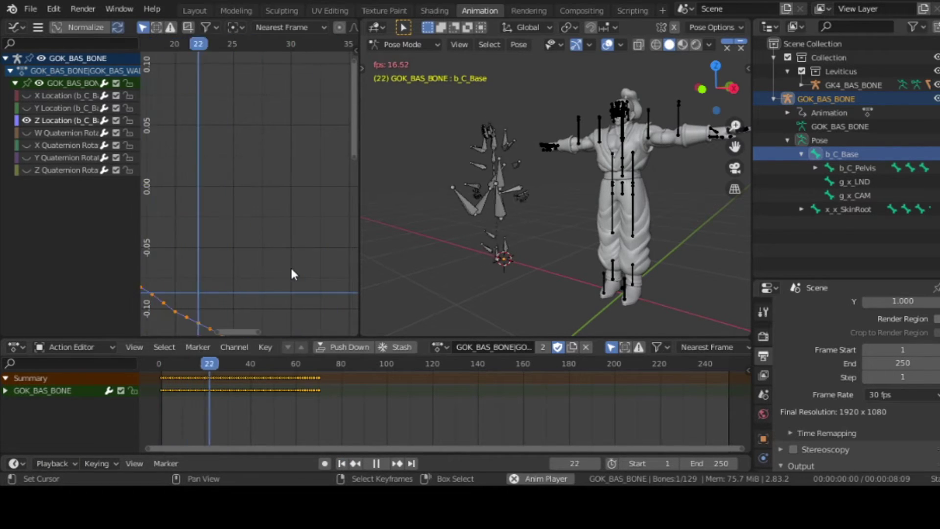
click(342, 463)
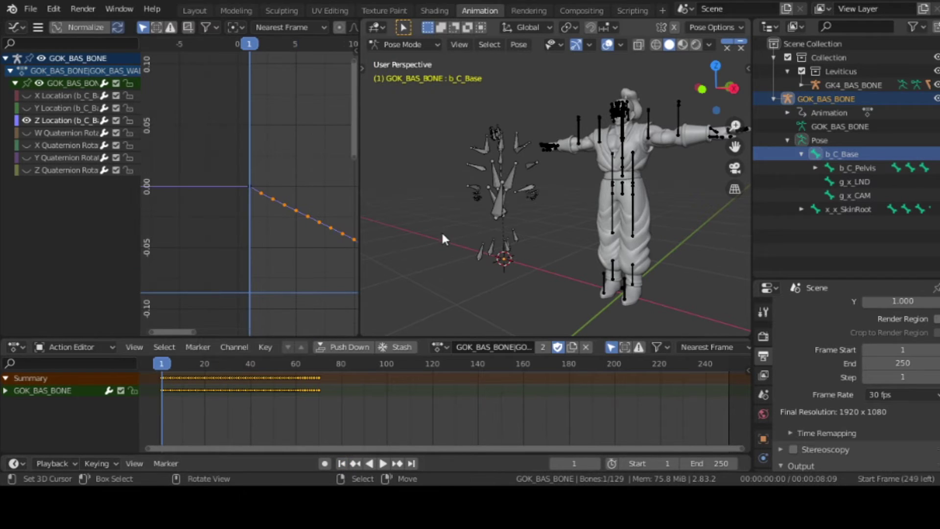
key(grave)
key(4)
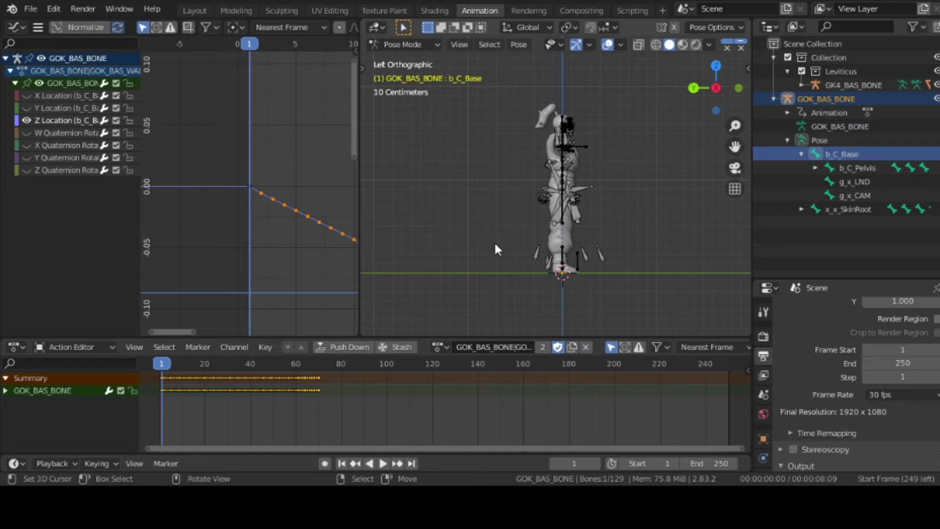
key(space)
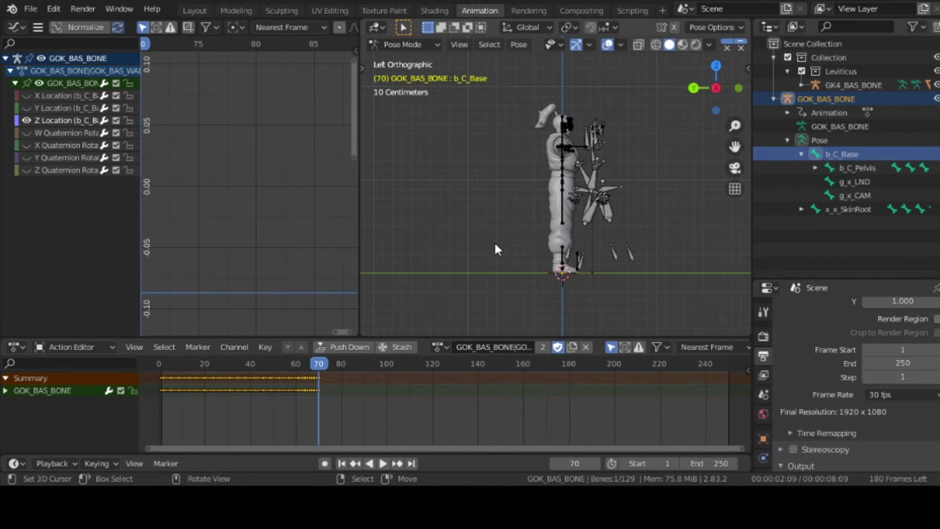
click(342, 463)
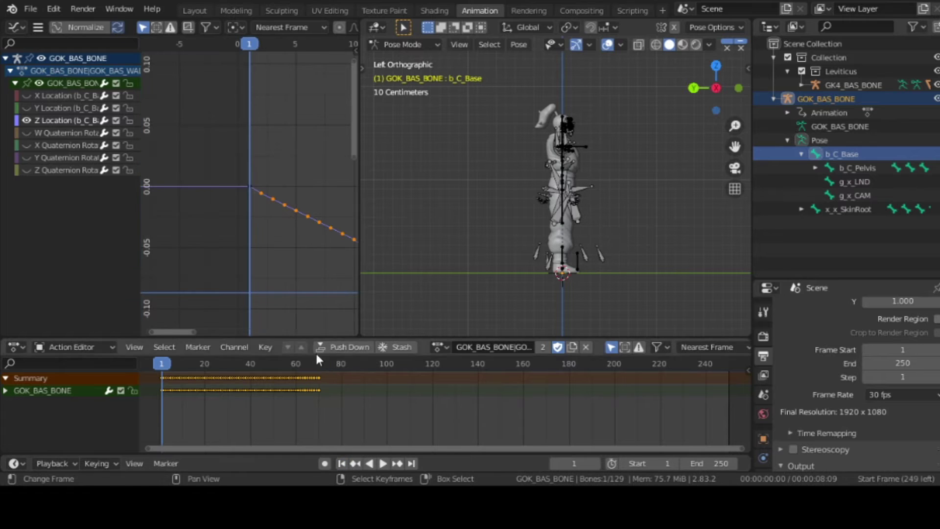
key(Home)
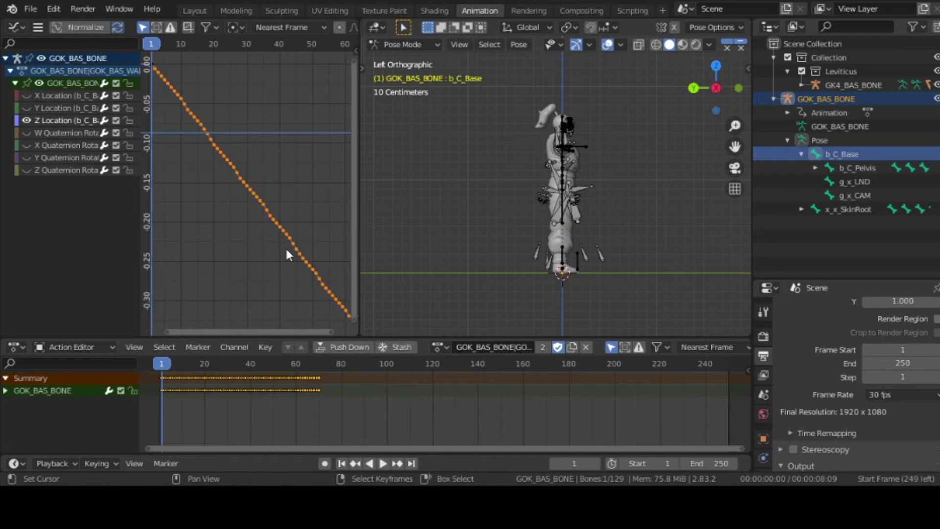
Rotate the Z Location keys about 6.5° so the curve rises just above 0 near frame 6.
key(KP_0)
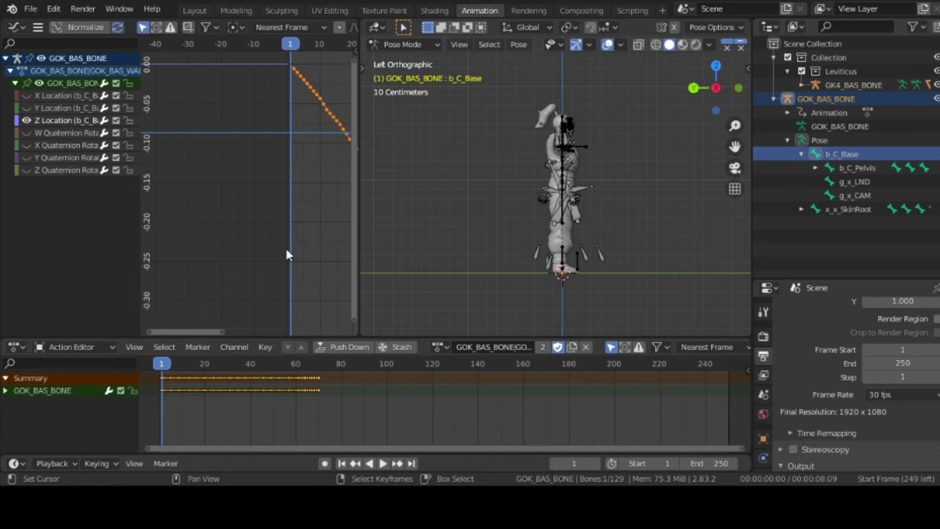
scroll(286, 250, up, 5)
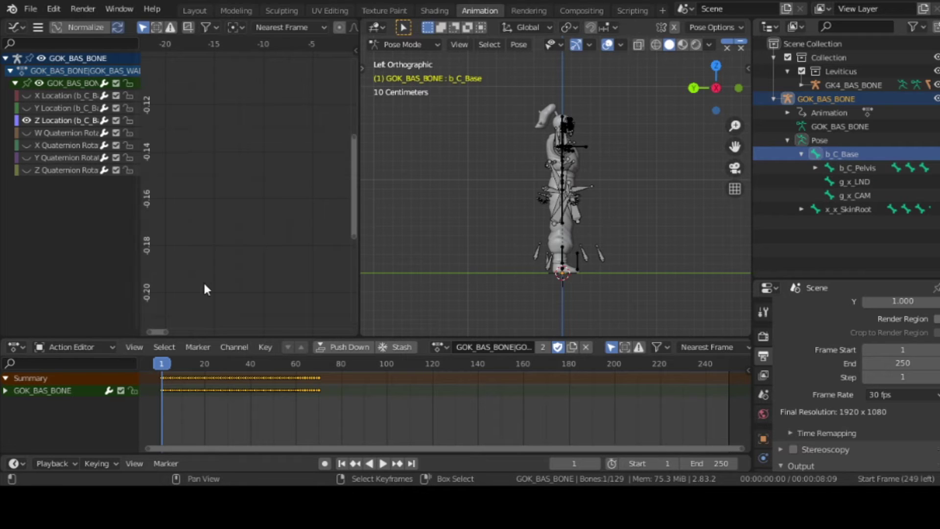
drag(307, 161, 277, 192)
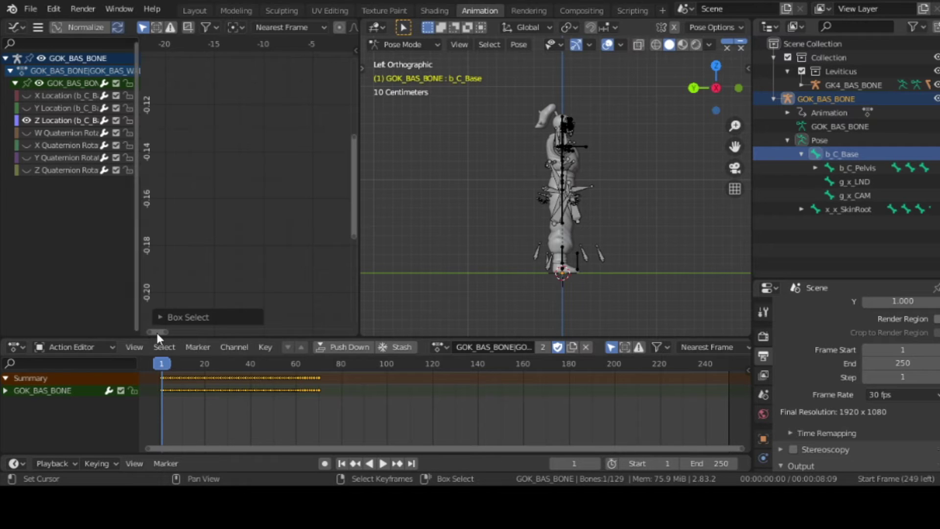
mouse_move(157, 333)
mouse_down()
mouse_move(221, 331)
mouse_move(205, 329)
mouse_up()
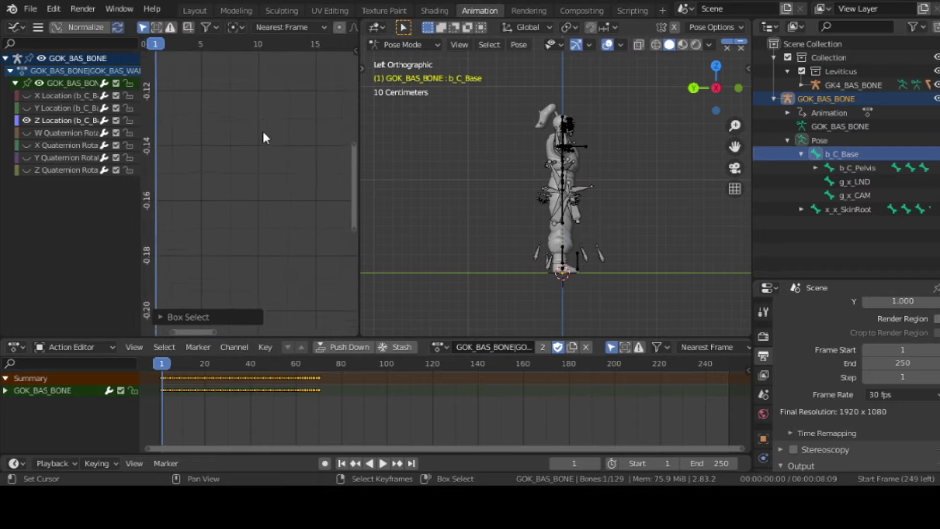
scroll(263, 138, down, 2)
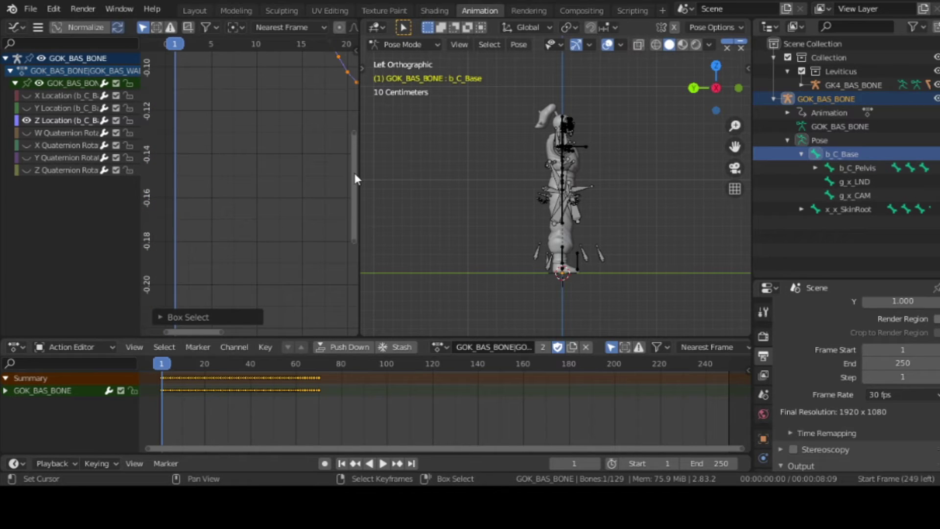
drag(356, 179, 351, 89)
key(r)
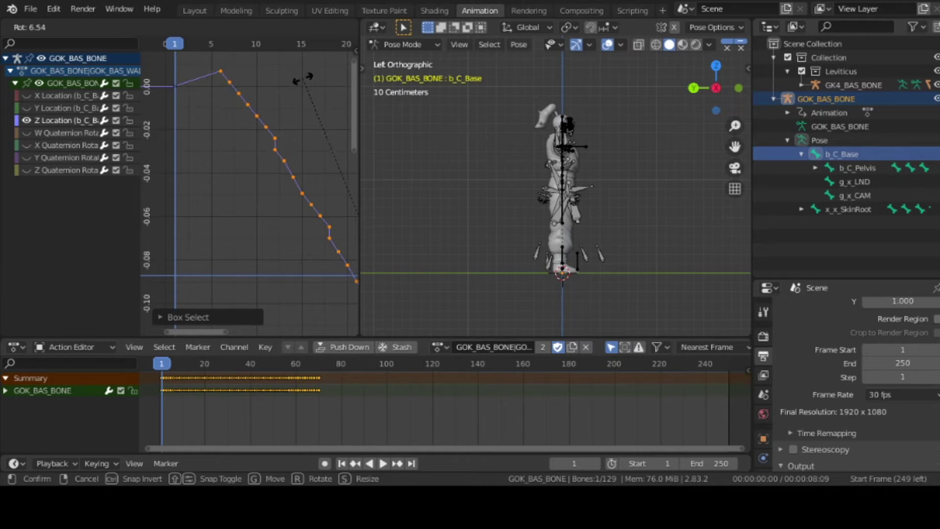
Confirm the Z Location key rotation and bring up the Graph Editor's Key menu.
click(303, 83)
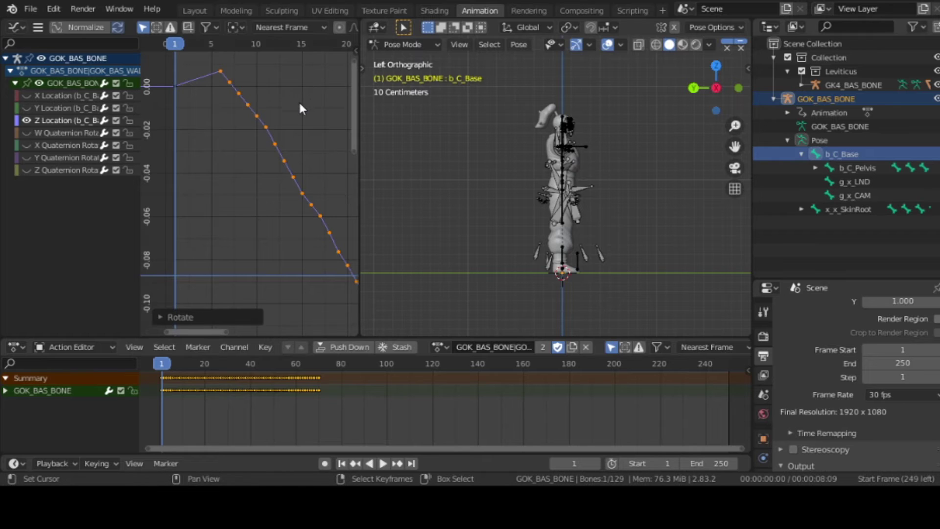
click(38, 28)
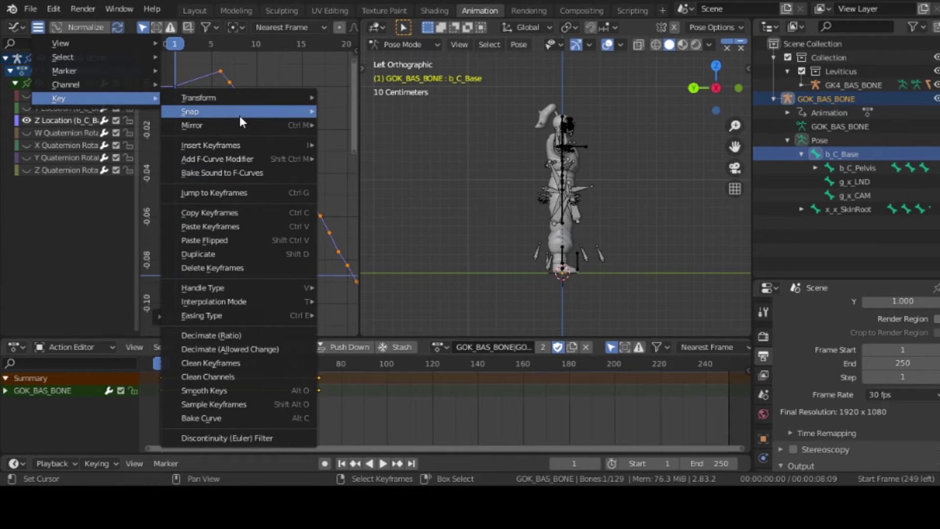
mouse_move(58, 98)
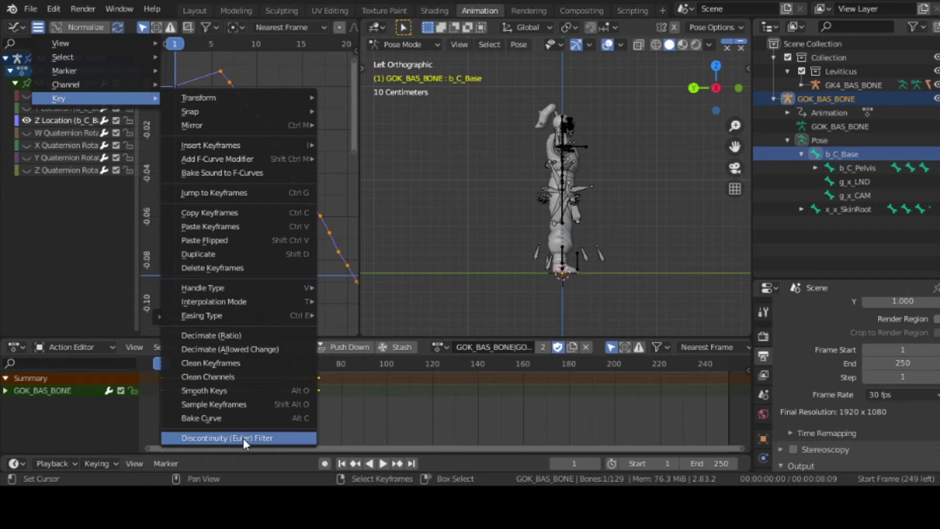
Move the Z Location keys down and one frame later so the curve descends from 0.
click(249, 189)
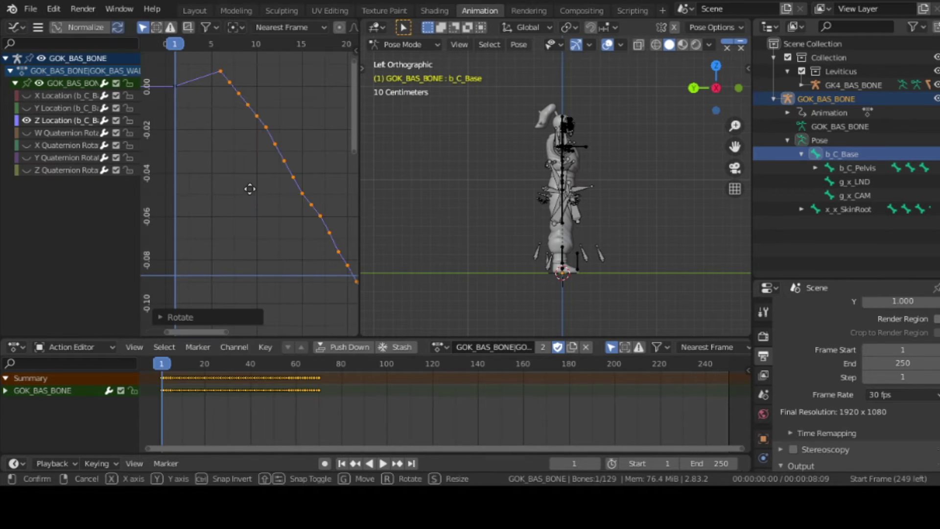
key(g)
key(y)
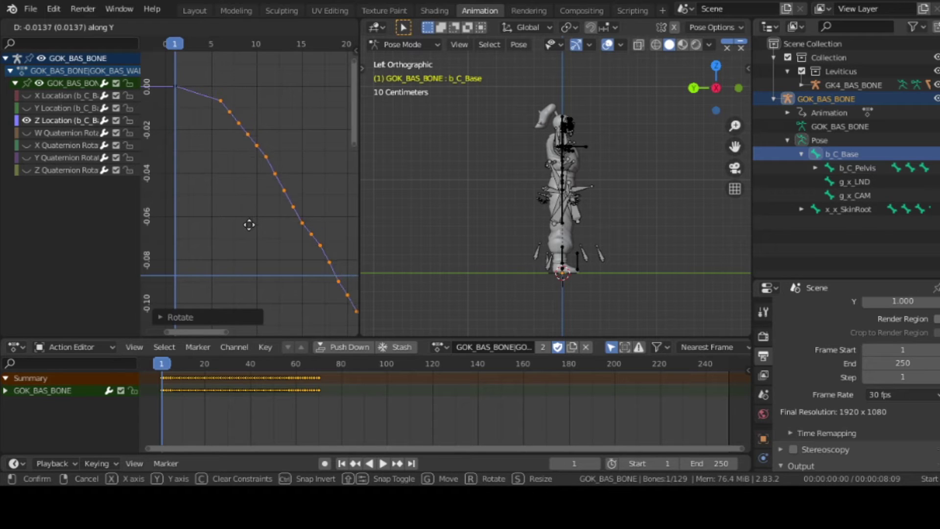
click(249, 232)
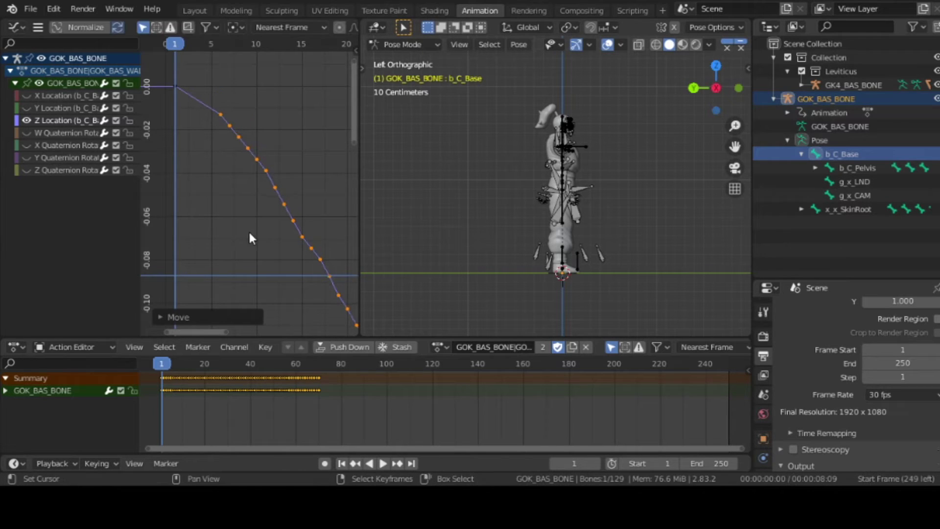
key(g)
key(x)
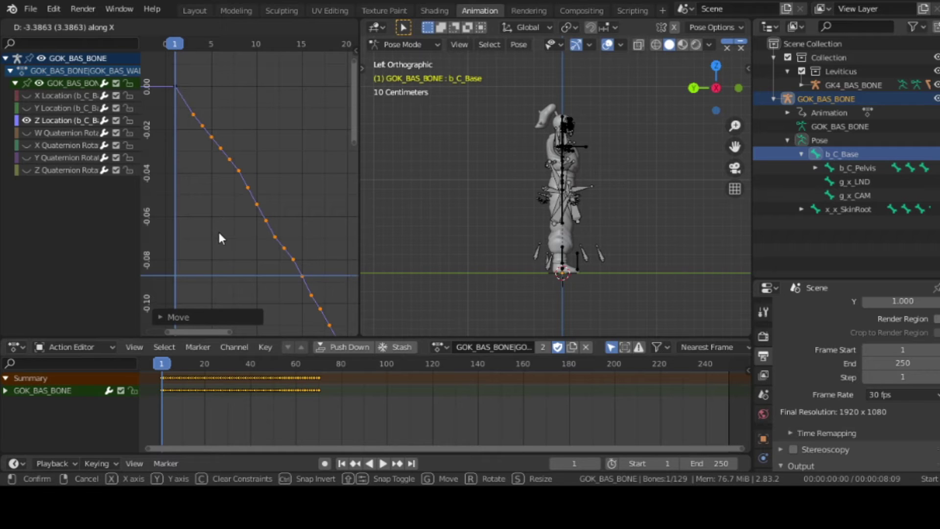
key(y)
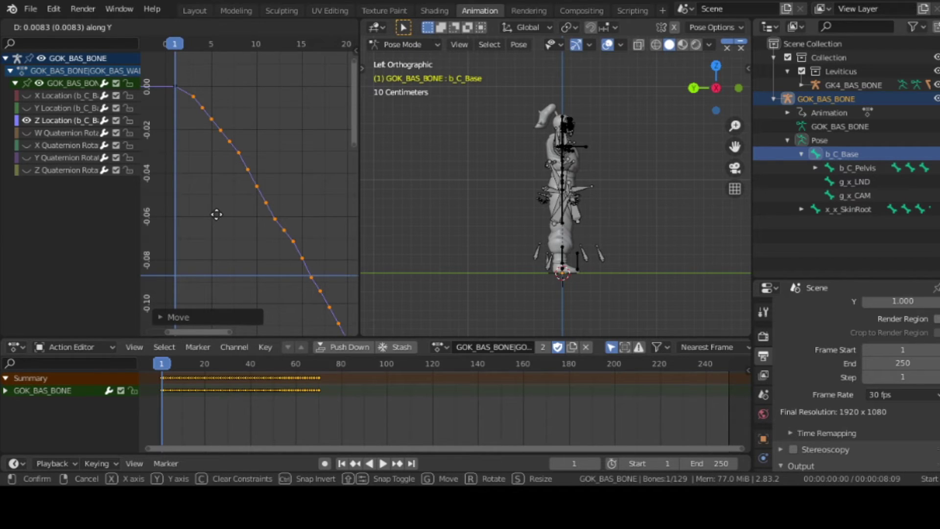
key(x)
click(207, 216)
Preview the walk twice from frame 1, then fit the whole Z Location curve in view.
key(space)
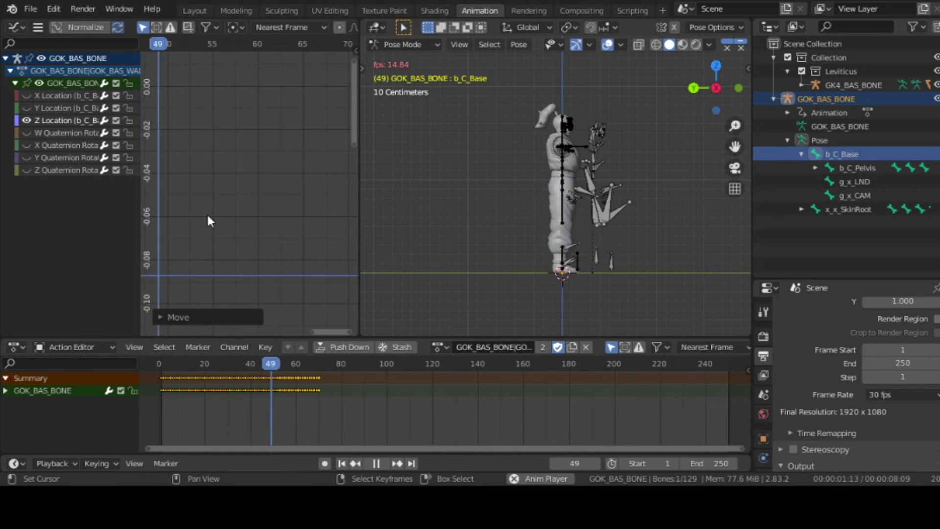
key(space)
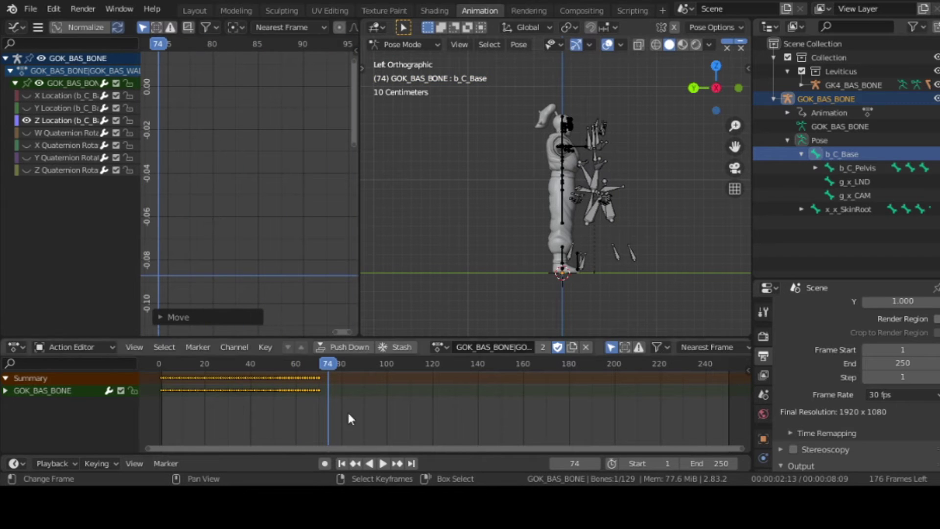
click(341, 463)
key(space)
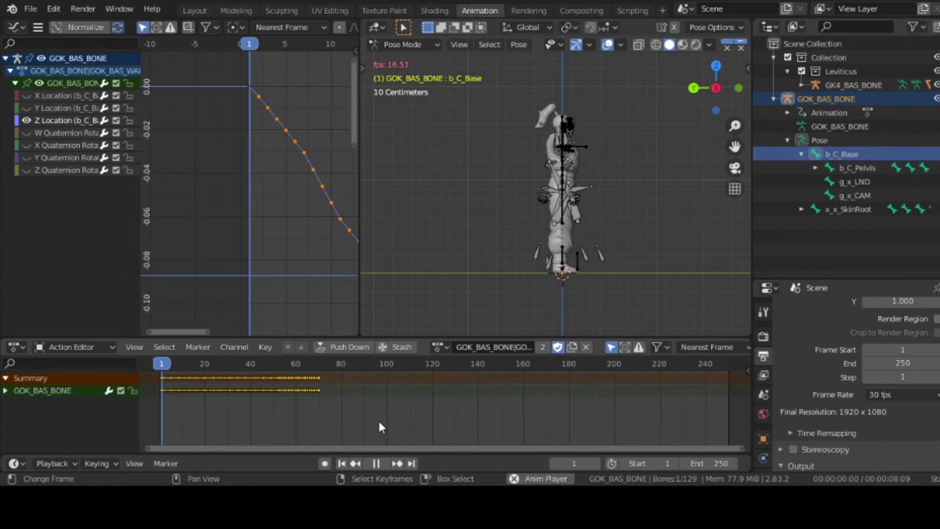
key(space)
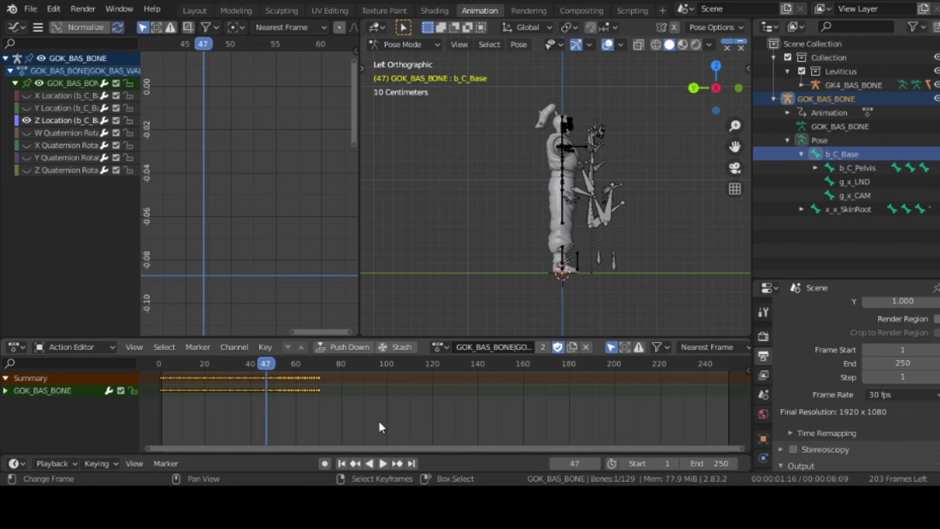
click(341, 463)
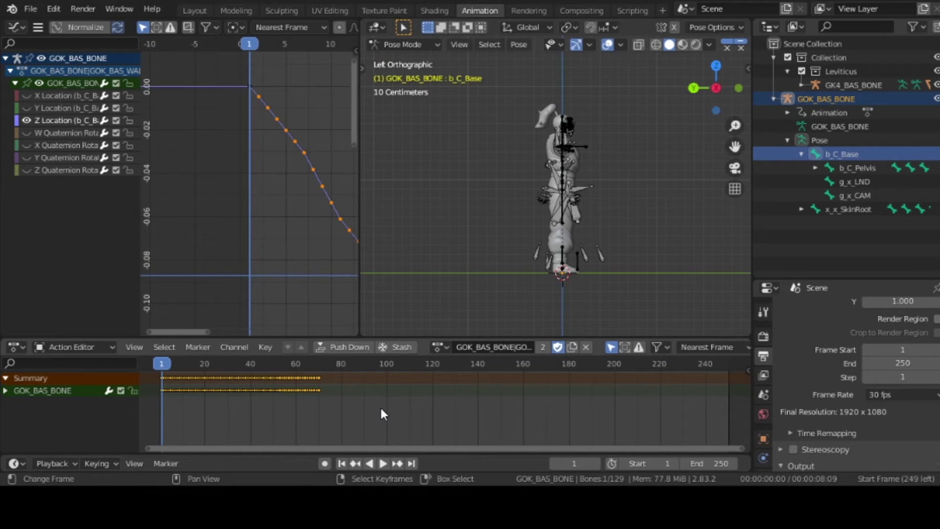
key(Home)
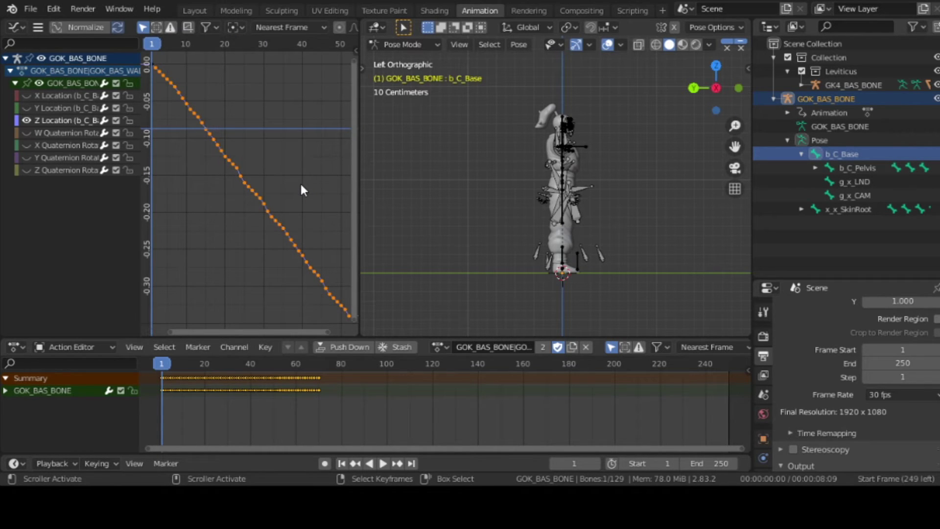
key(n)
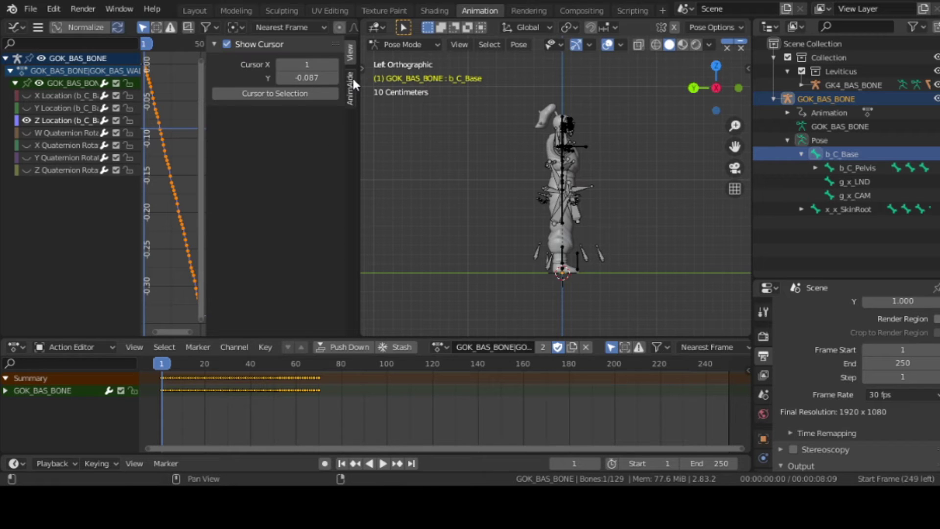
Set the AnimAide key slider to Smooth and smooth the Z Location keys to about 0.32.
click(352, 77)
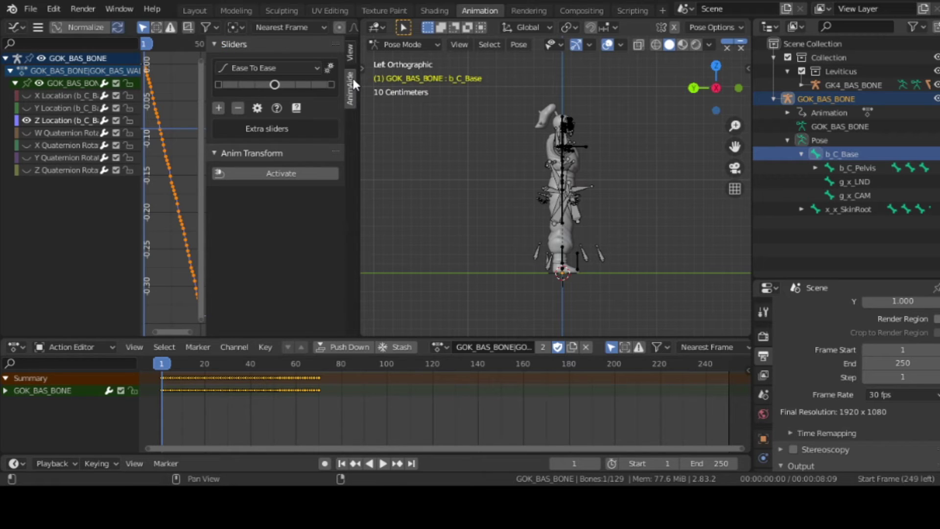
click(299, 71)
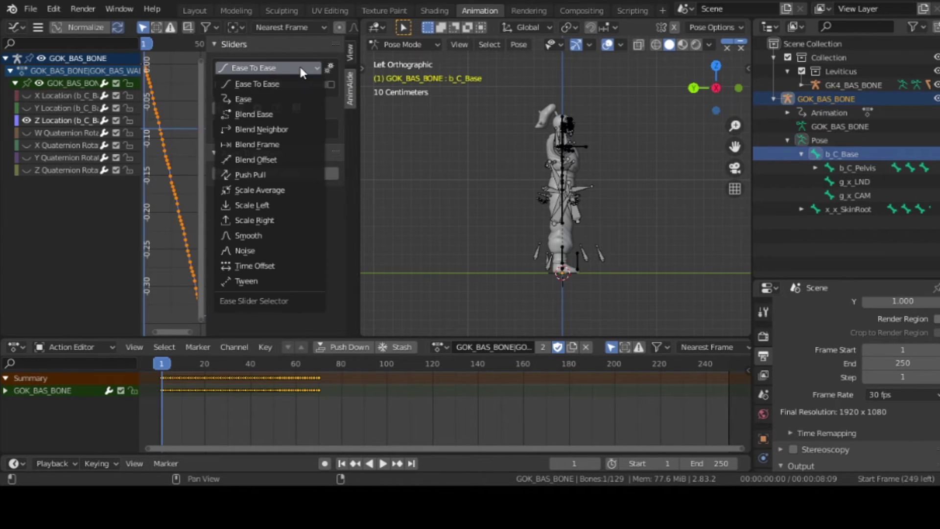
click(270, 235)
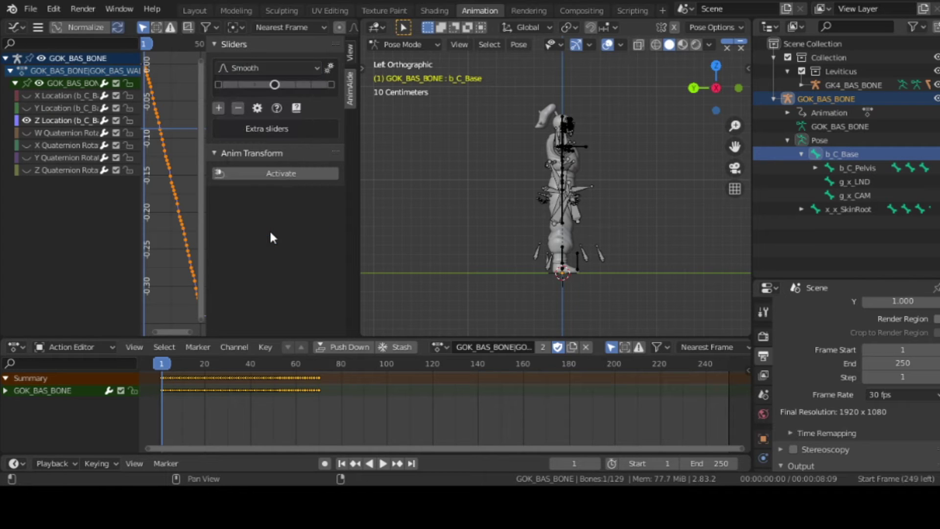
click(276, 83)
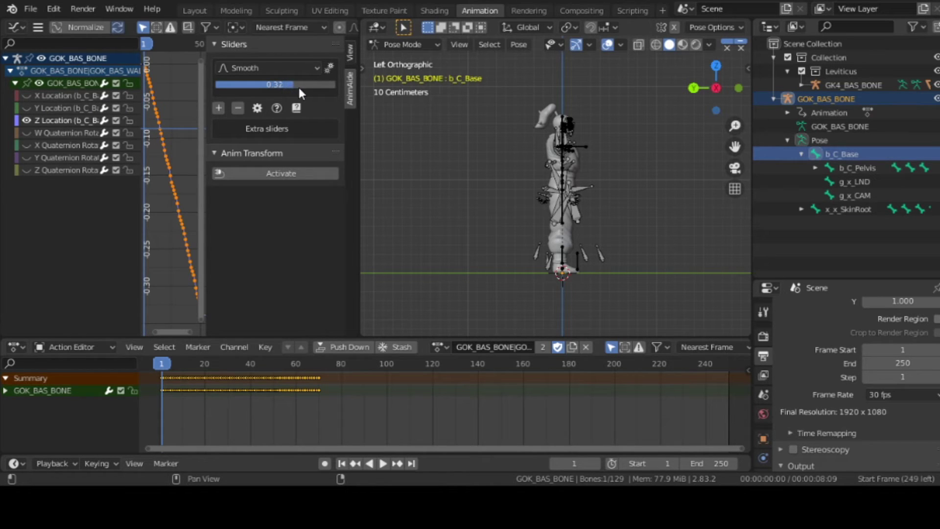
click(300, 91)
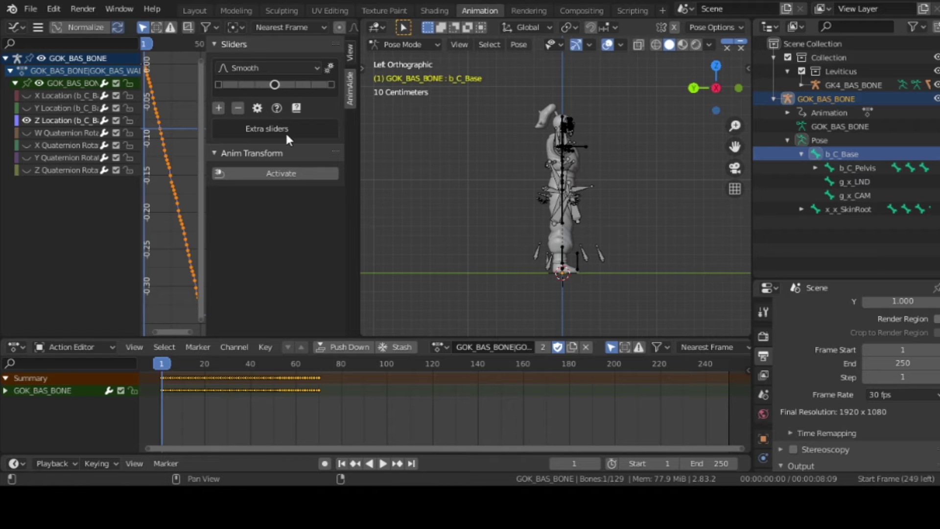
Hide the sidebar and briefly play the walk to check the smoothing.
key(n)
key(space)
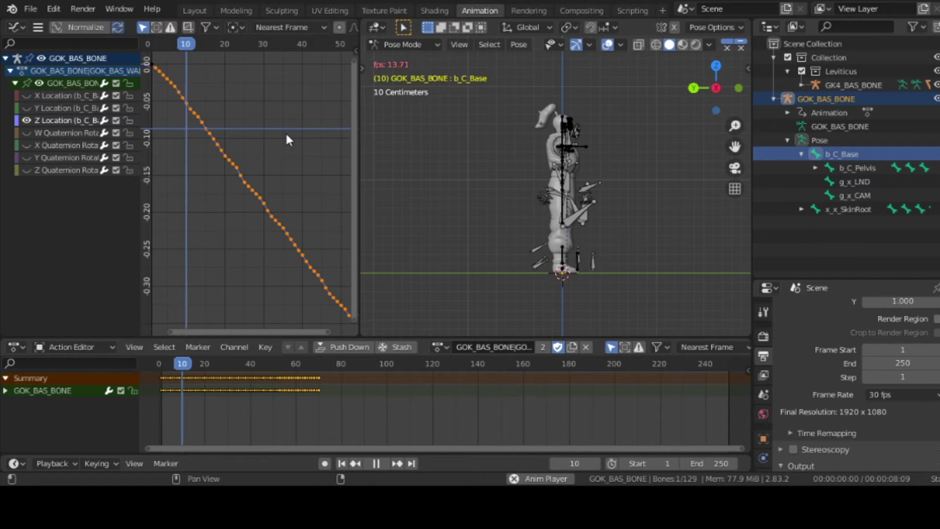
key(space)
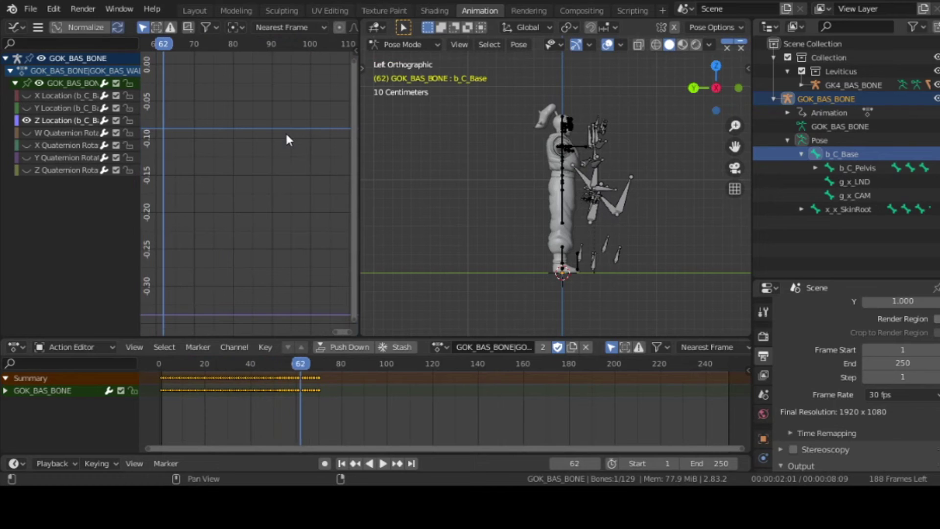
key(Right)
key(Right)
key(Right)
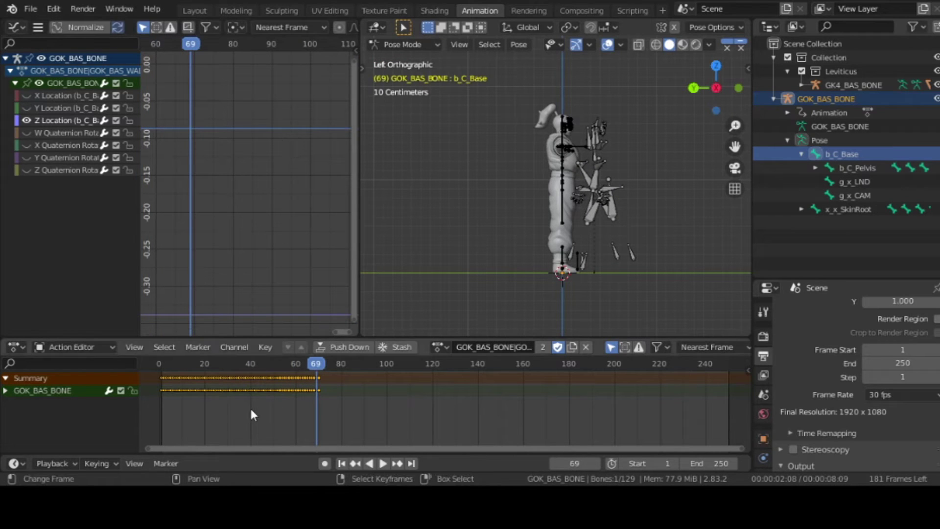
Expand GOK_BAS_BONE's channels, toggle Only Show Selected, and set the current frame to 52.
click(6, 390)
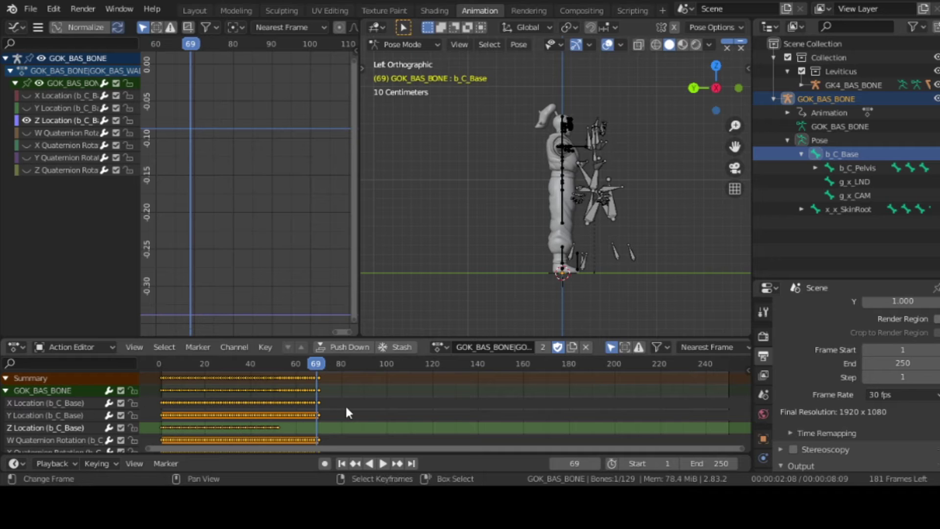
scroll(346, 412, down, 2)
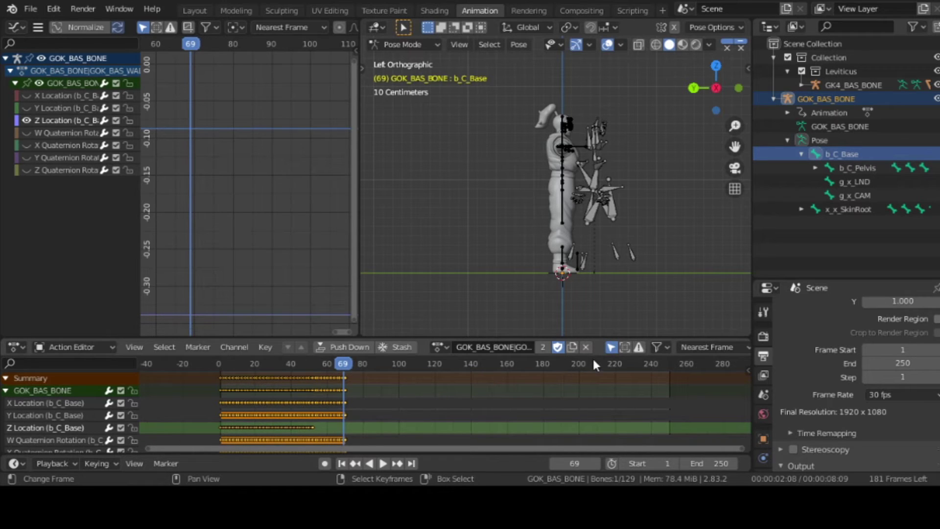
click(611, 348)
click(611, 347)
click(312, 428)
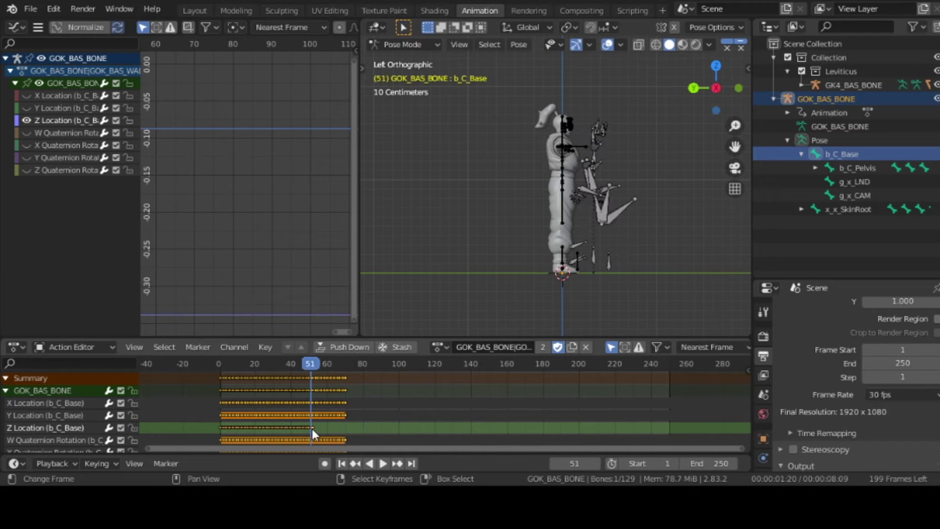
click(314, 429)
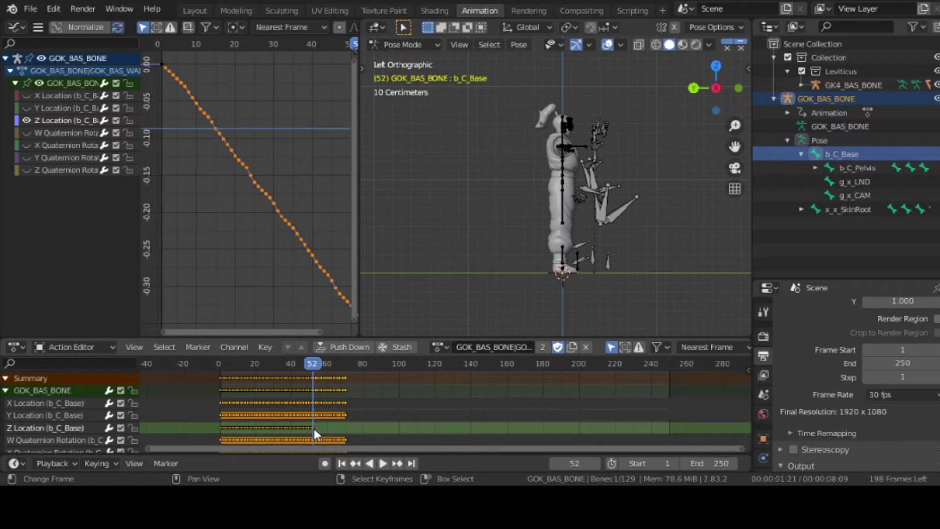
Zoom out the graph, replay the walk from frame 1, and step back to frame 53.
ctrl+scroll(261, 238, down, 1)
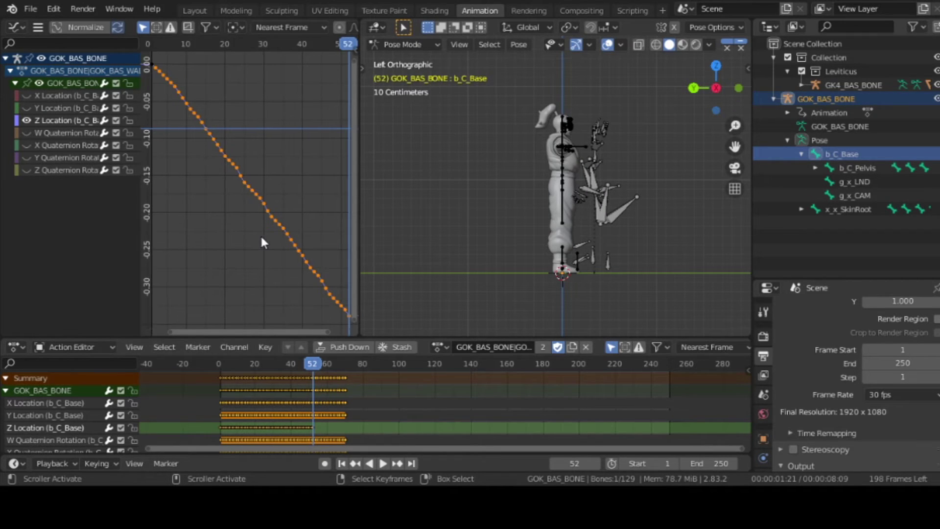
ctrl+scroll(261, 243, down, 5)
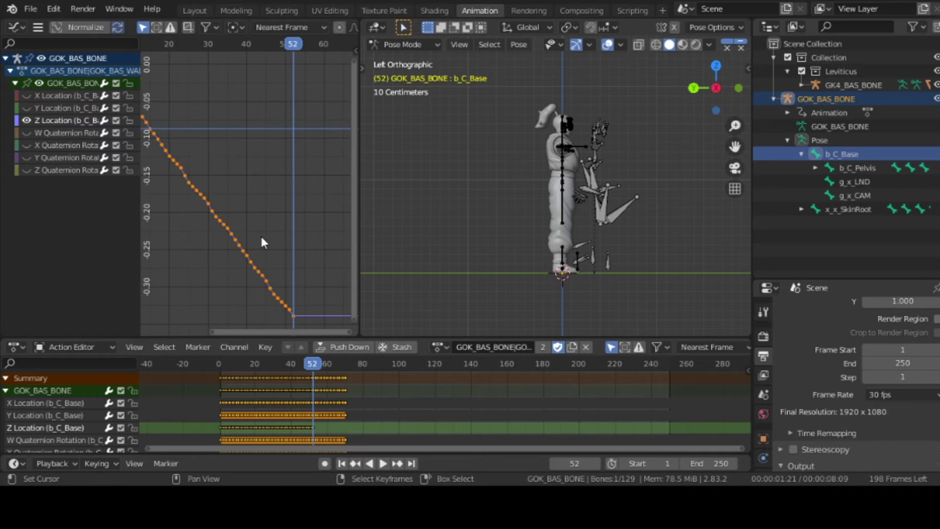
scroll(261, 242, down, 1)
scroll(261, 242, down, 1)
scroll(263, 222, down, 1)
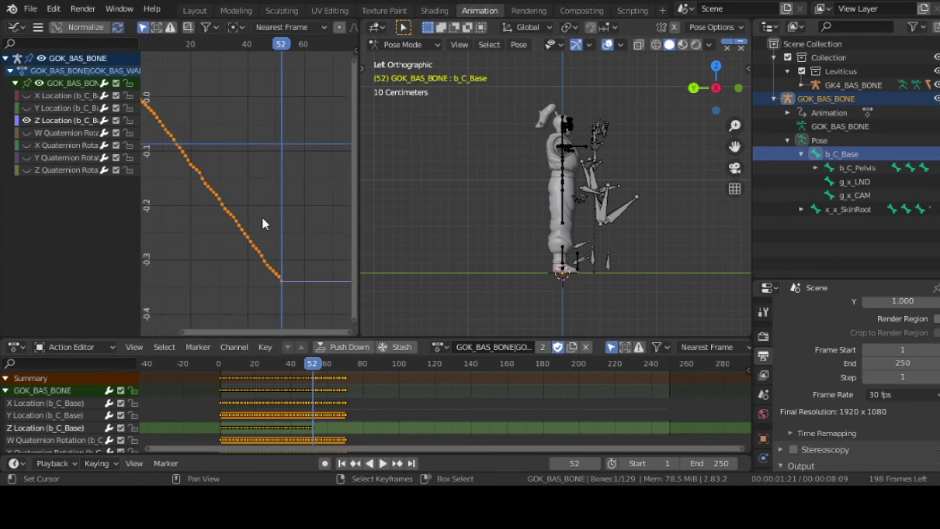
scroll(263, 223, down, 1)
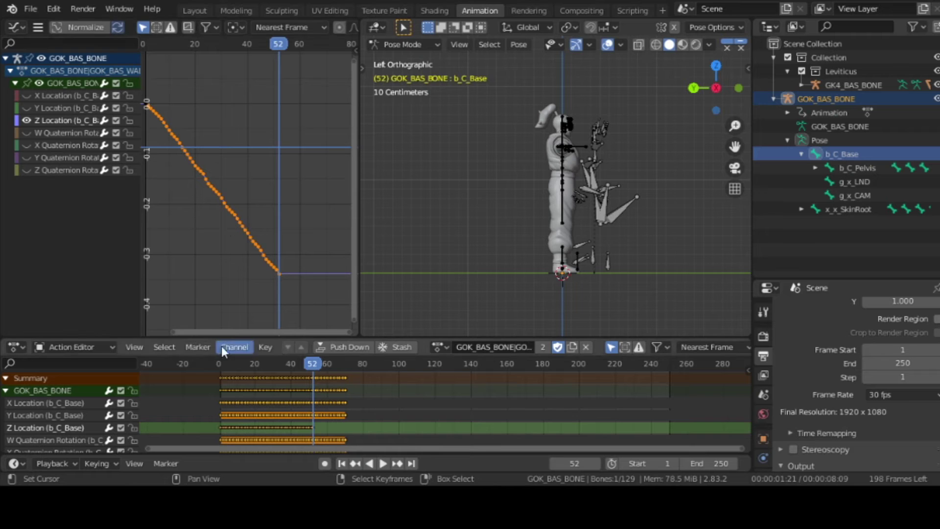
drag(240, 333, 213, 331)
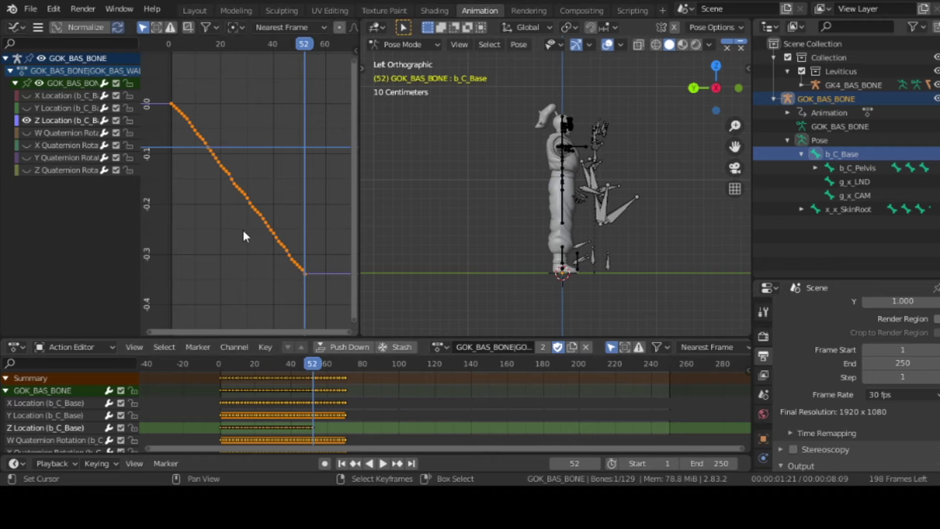
click(342, 463)
key(space)
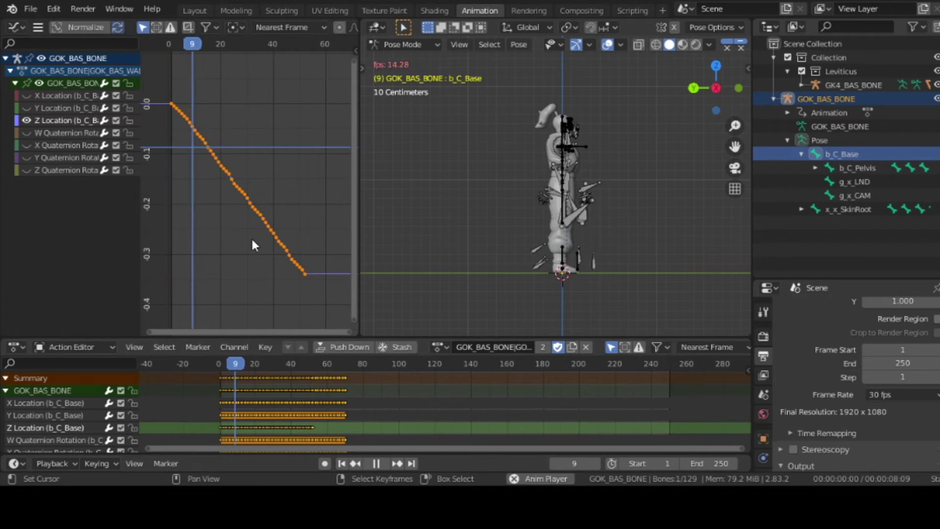
key(space)
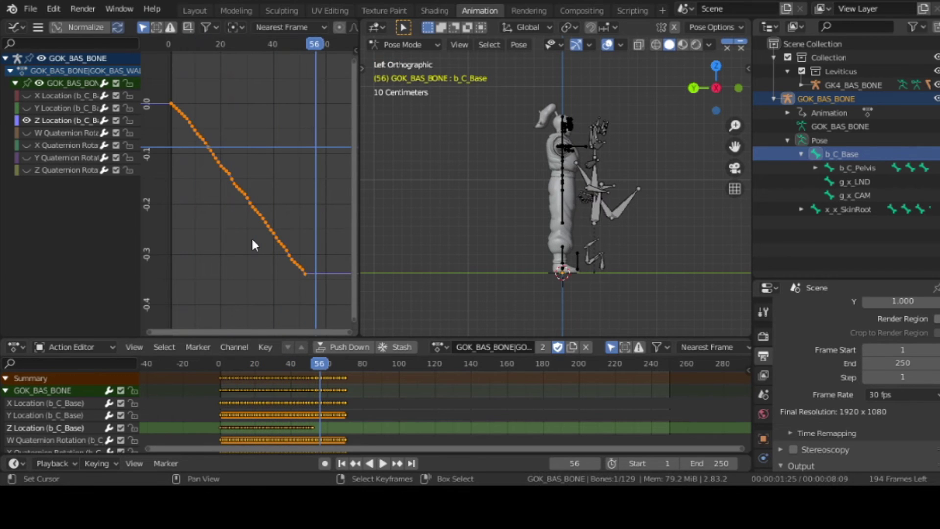
key(Left)
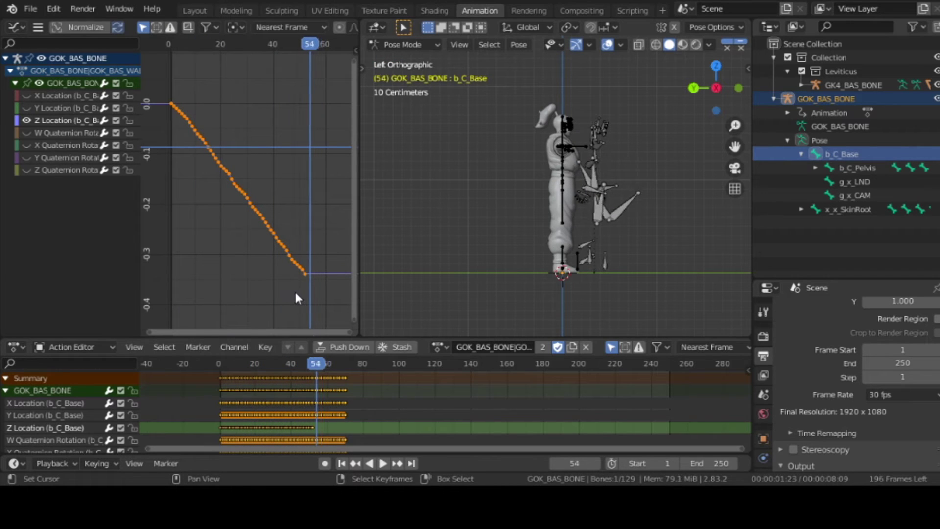
key(Left)
key(Left)
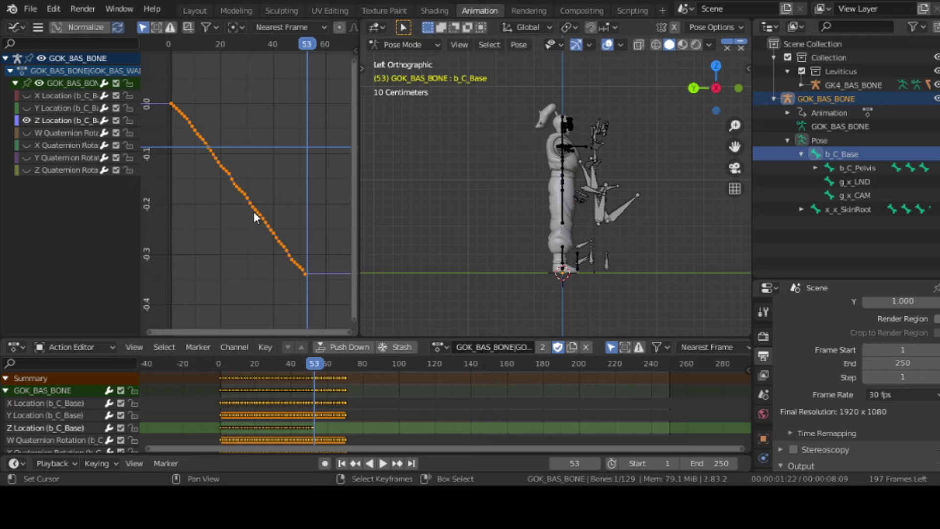
Paste the Z Location keys at frame 53 and lower them to the original curve's end.
key(ctrl+v)
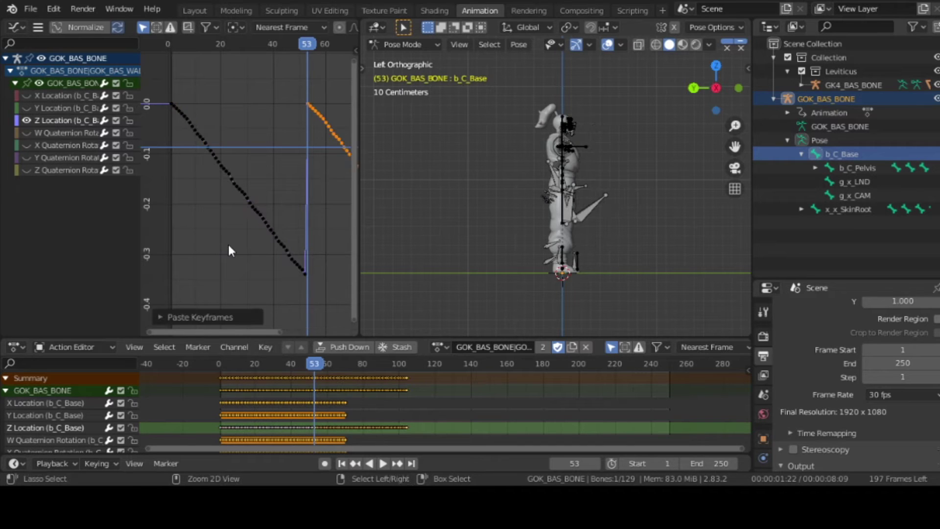
key(g)
key(y)
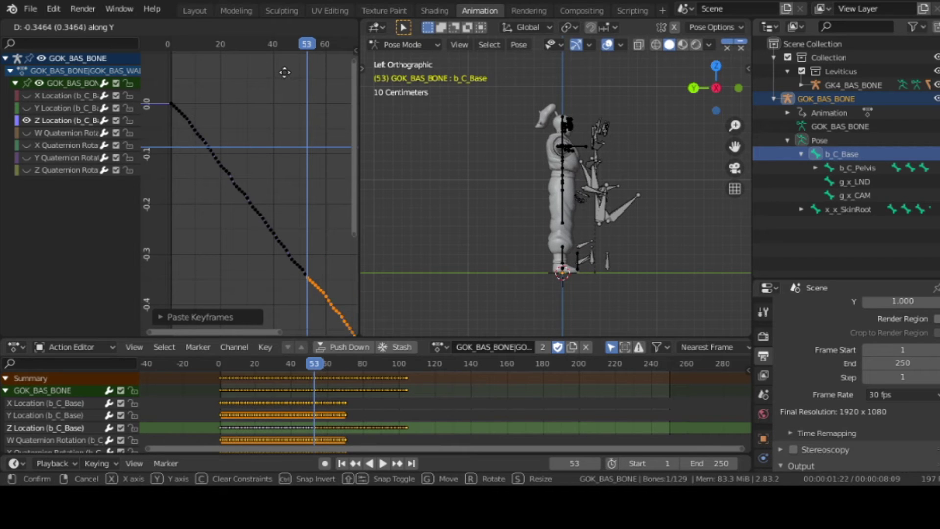
click(286, 72)
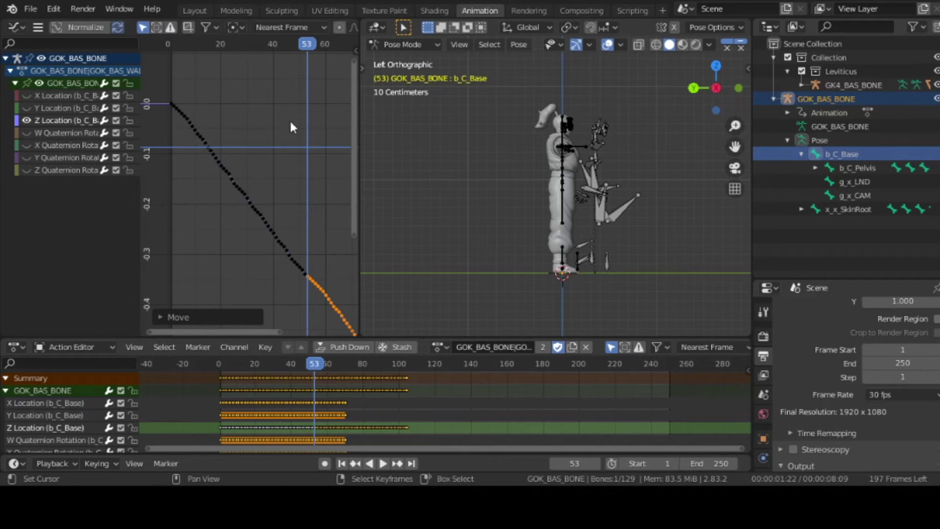
Fine-tune the pasted keys' timing and height so the descent continues below -0.4.
key(g)
key(x)
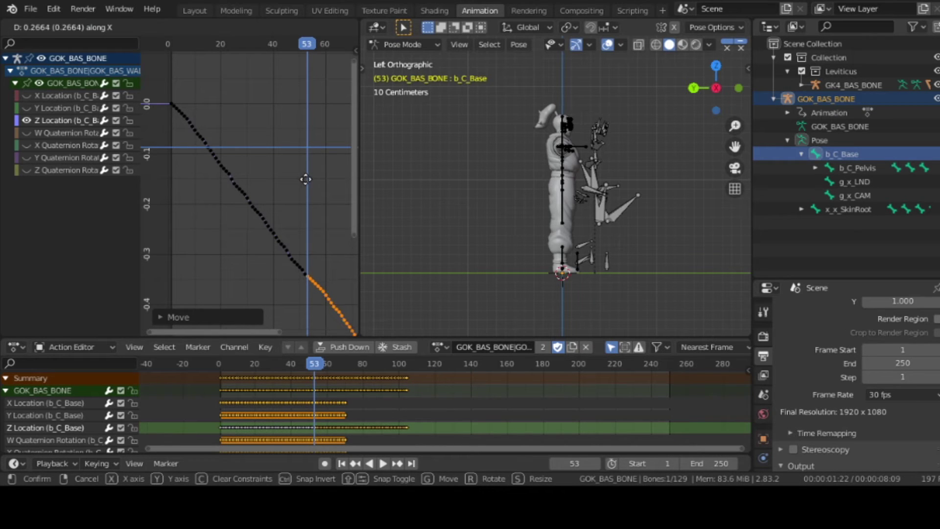
key(y)
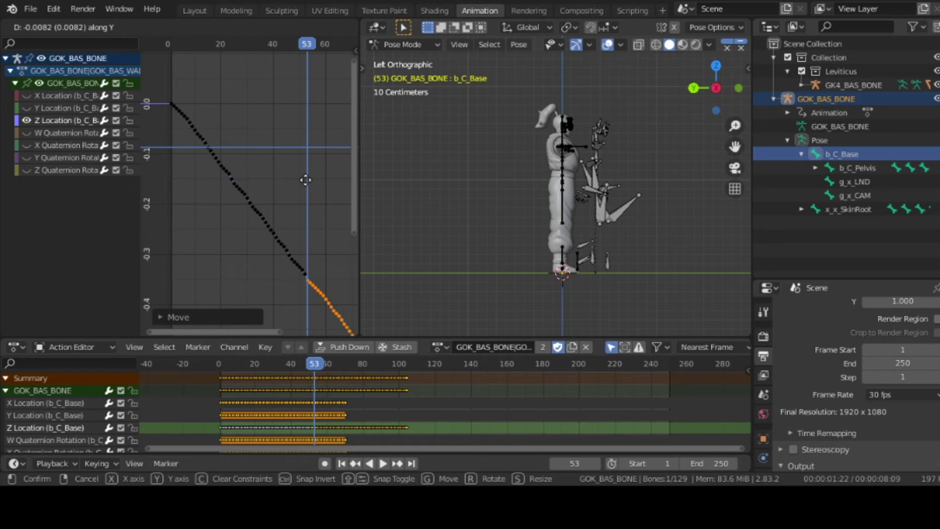
key(x)
click(306, 180)
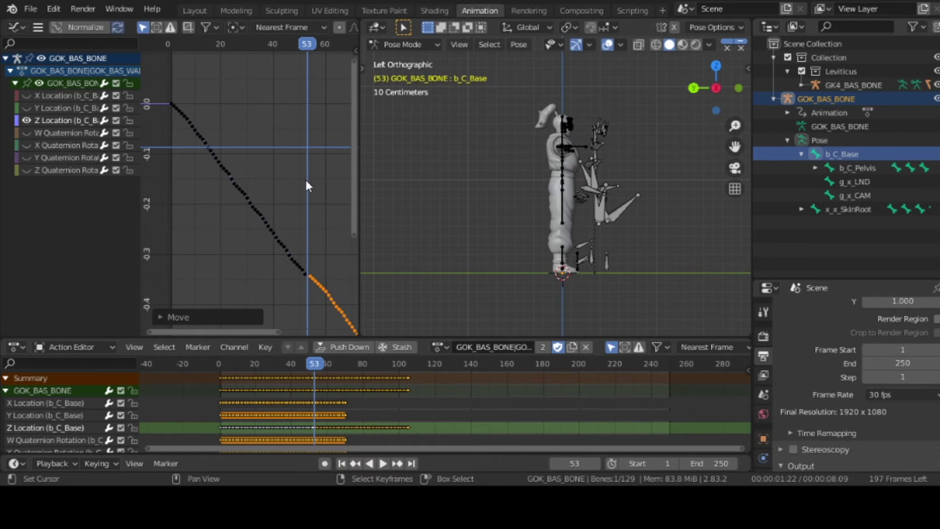
key(g)
key(y)
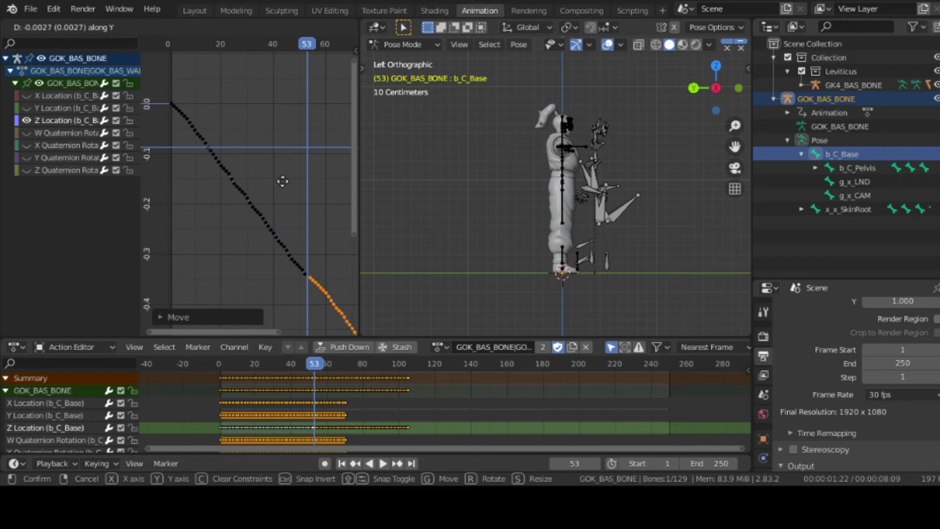
click(282, 182)
Replay the animation, then frame the Z Location curve around frame 55.
key(ctrl+shift+space)
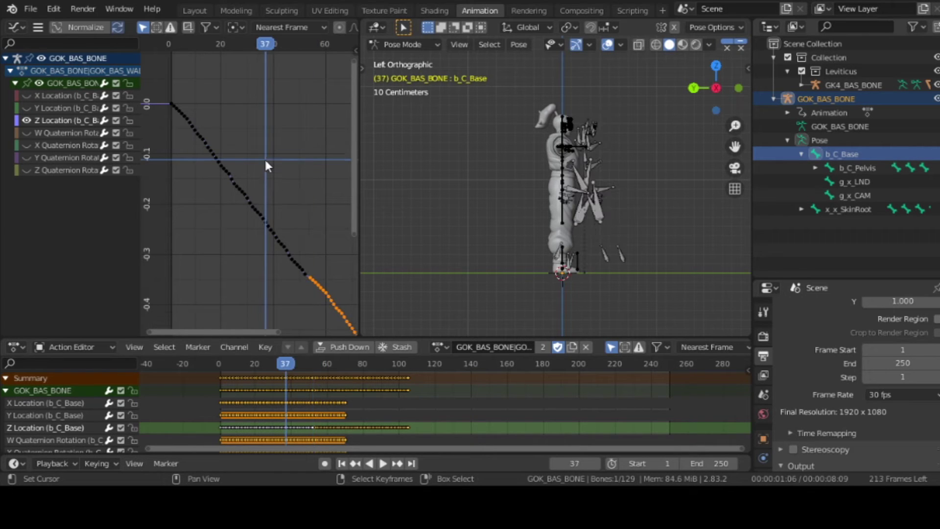
key(space)
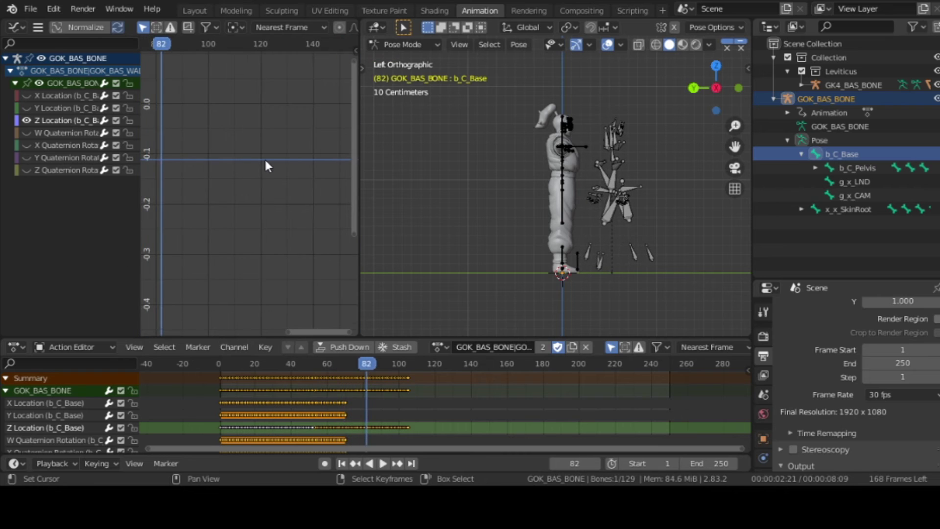
click(318, 375)
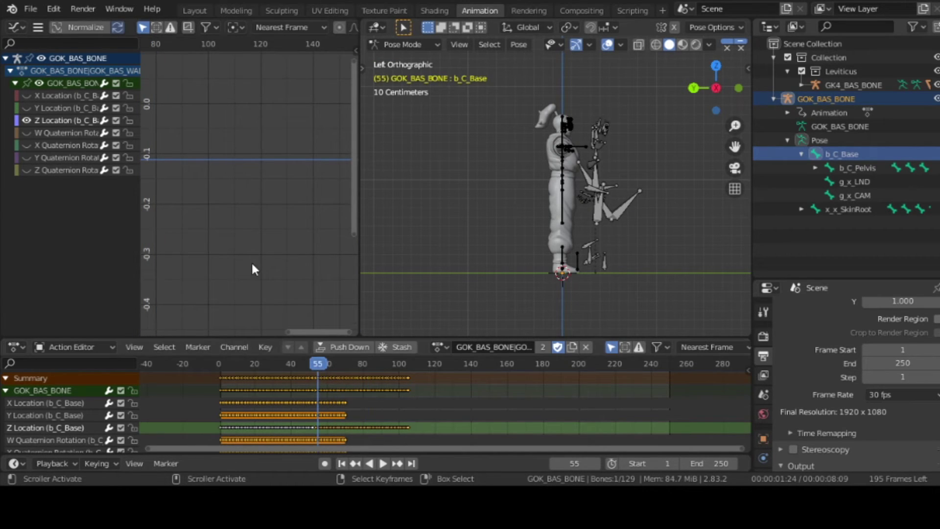
key(Home)
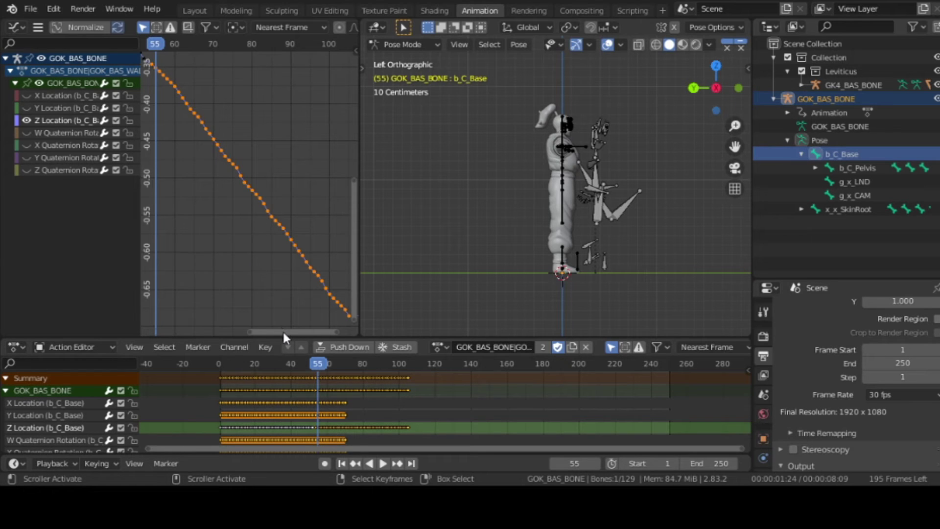
drag(283, 330, 245, 332)
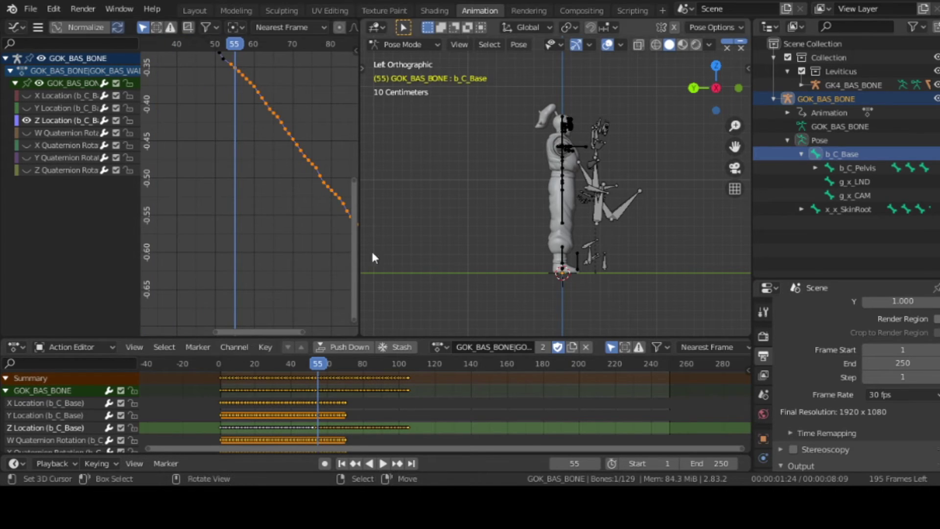
drag(353, 244, 347, 205)
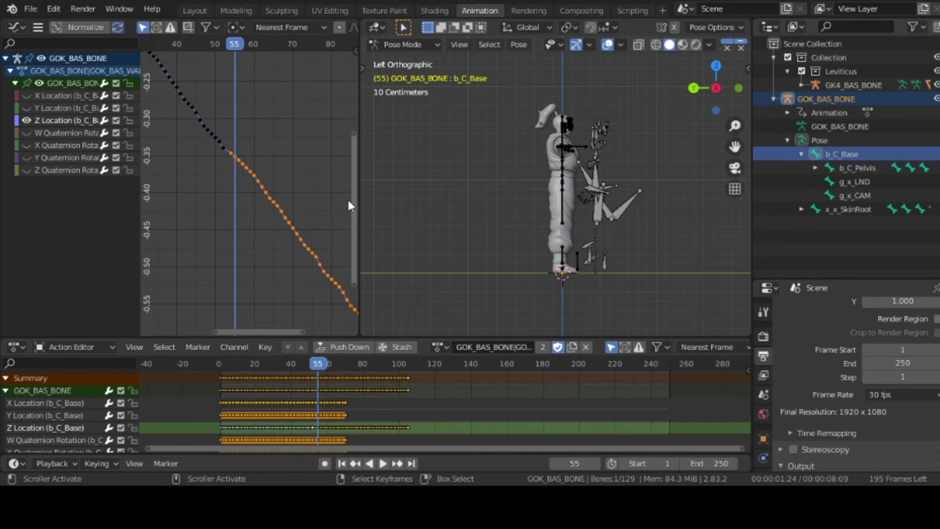
Set the playhead to frame 52 and start sliding the selected keys along time.
shift+right_click(223, 157)
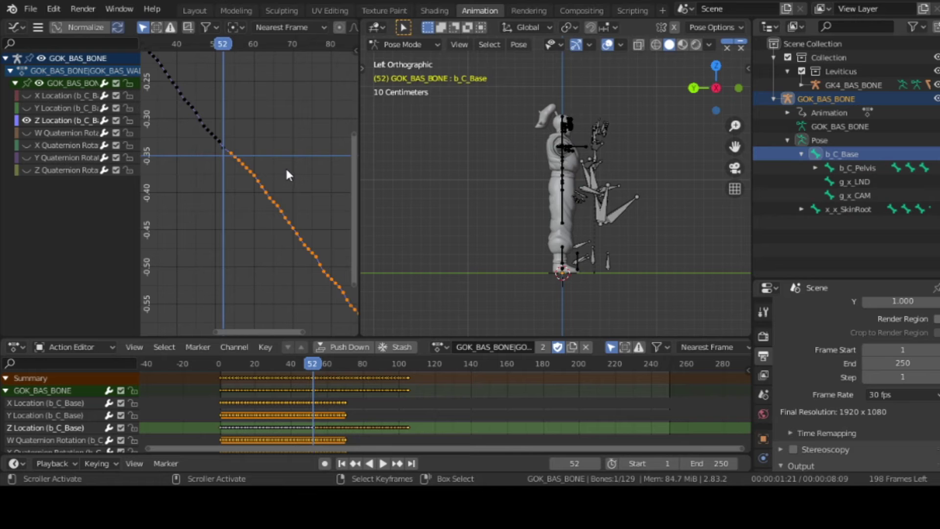
key(g)
key(x)
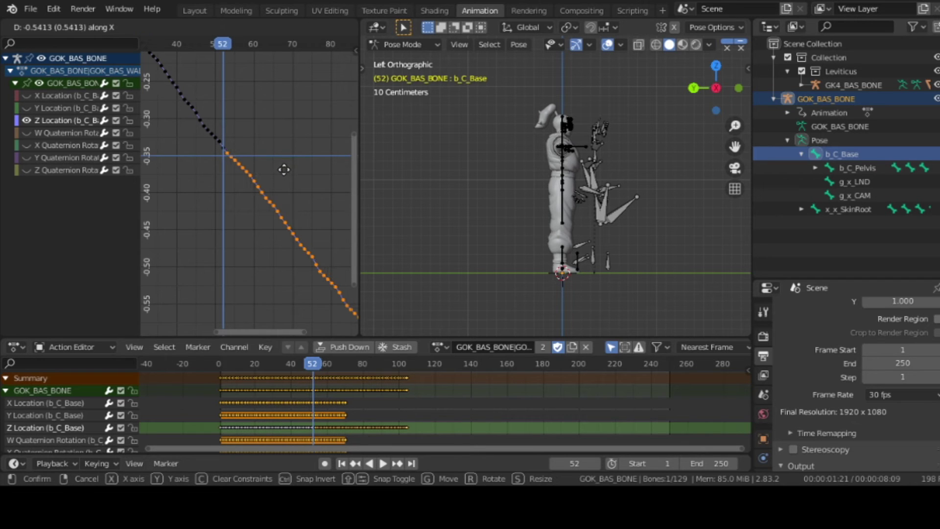
Confirm the roughly -0.54 frame shift and select all the character's pose bones.
click(284, 170)
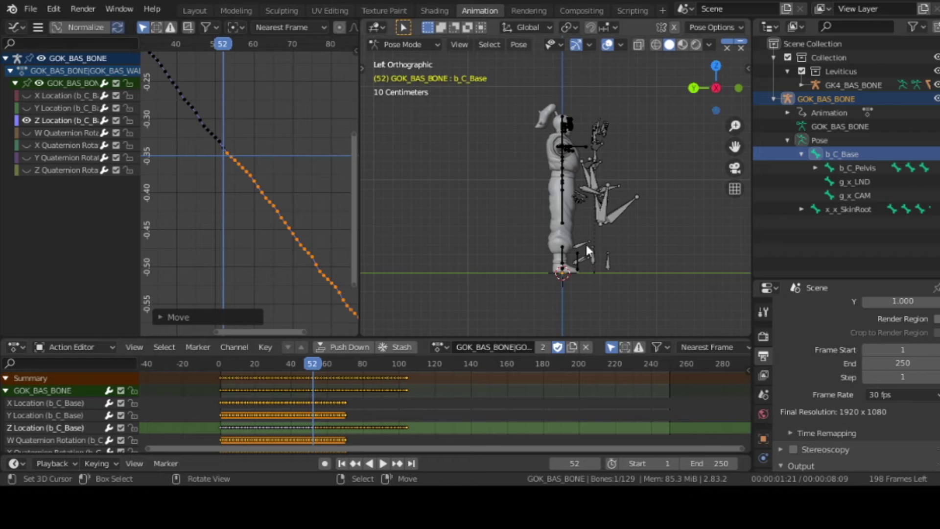
key(a)
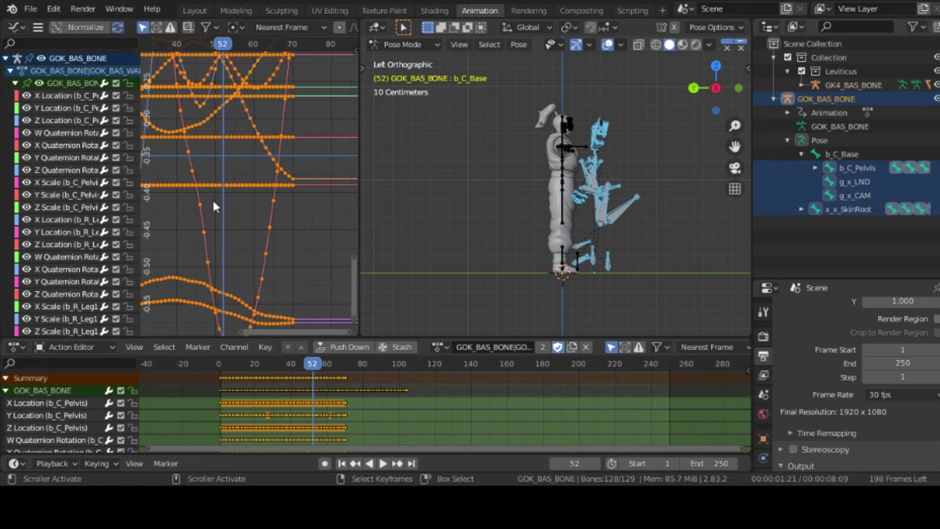
Paste every bone's walk-cycle keyframes starting at frame 71, then return to frame 36.
key(alt+a)
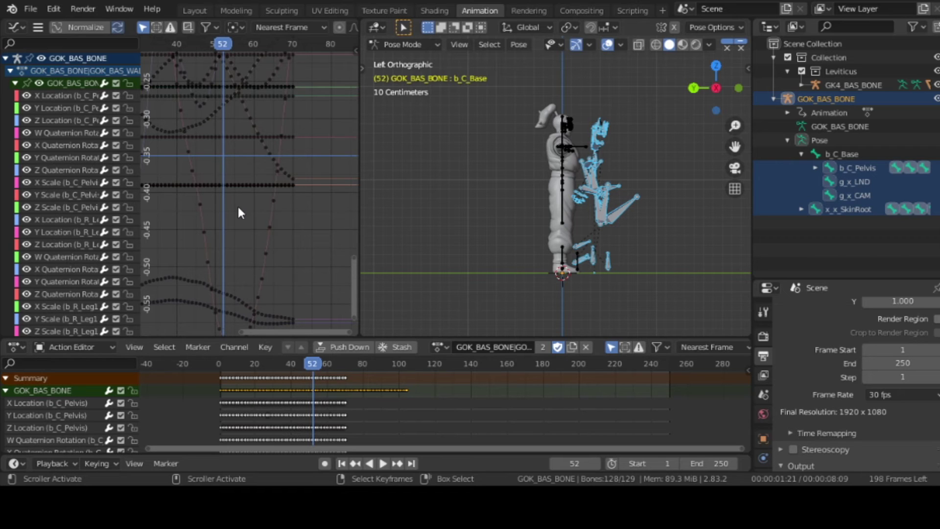
shift+right_click(296, 197)
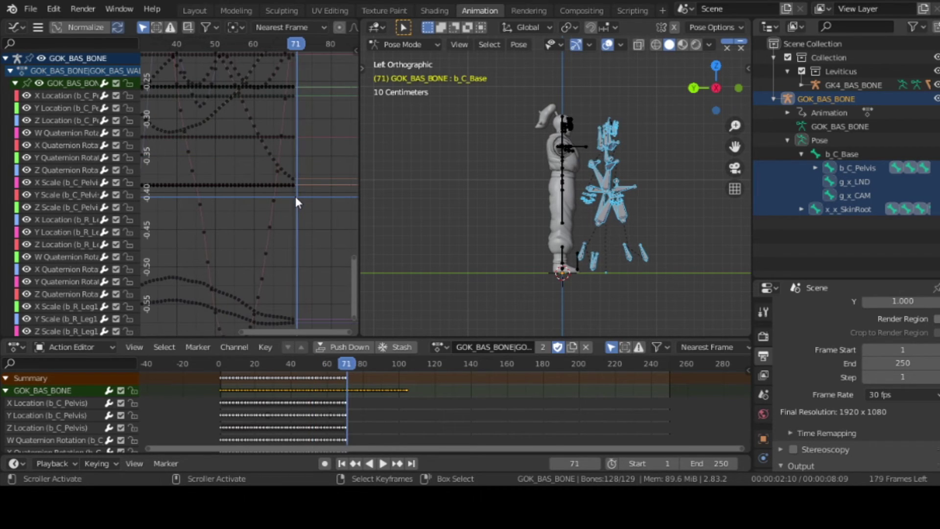
key(a)
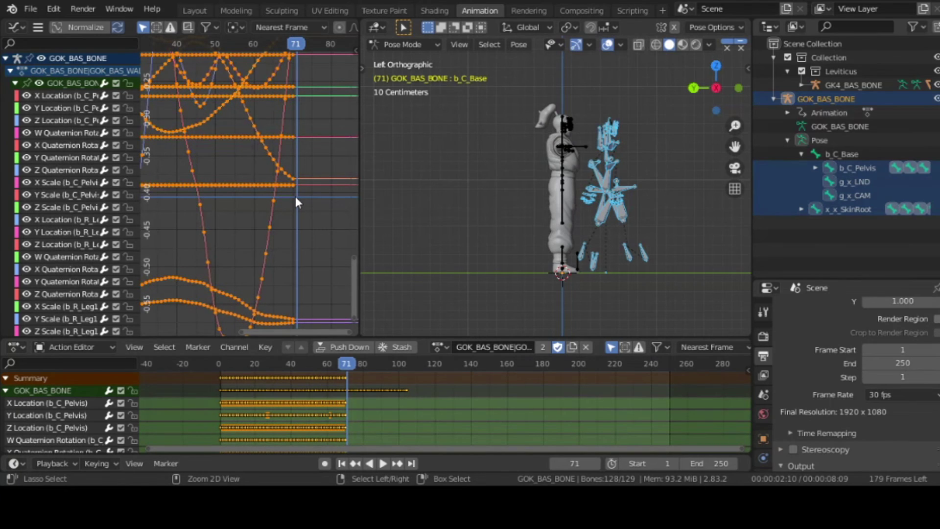
key(ctrl+v)
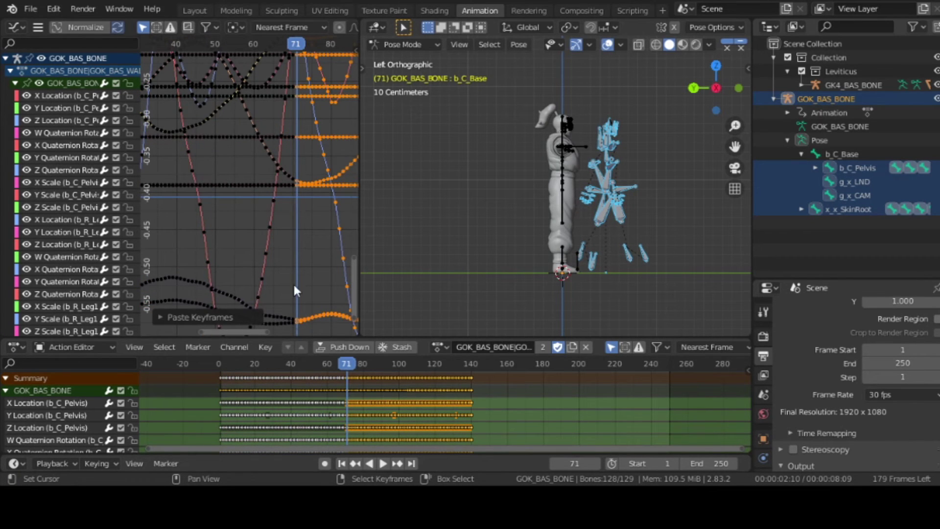
click(284, 366)
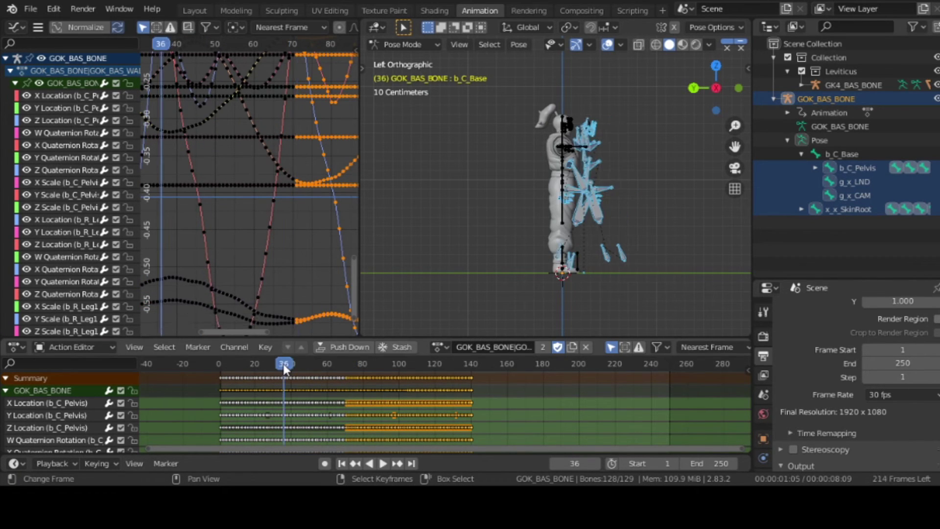
Play the doubled walk past frame 120, rewind to frame 1, and deselect all keyframes and bones.
key(space)
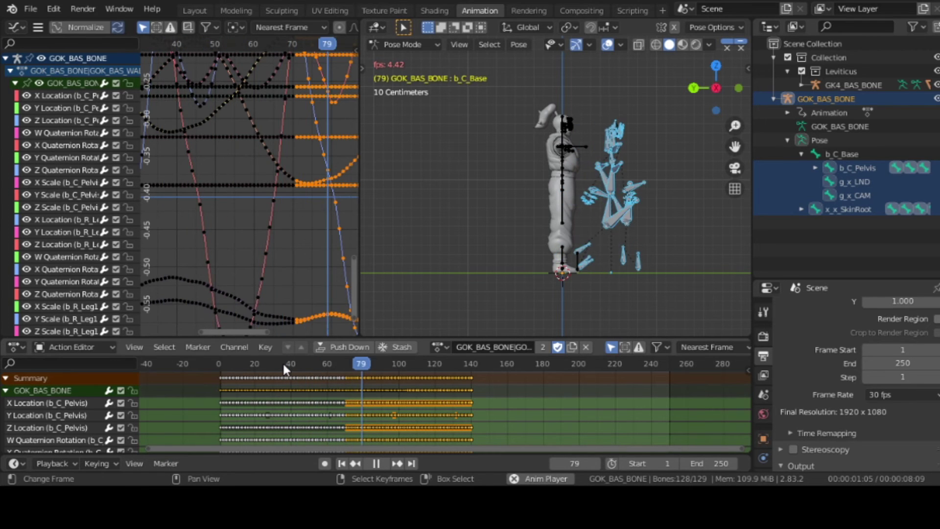
key(space)
key(space)
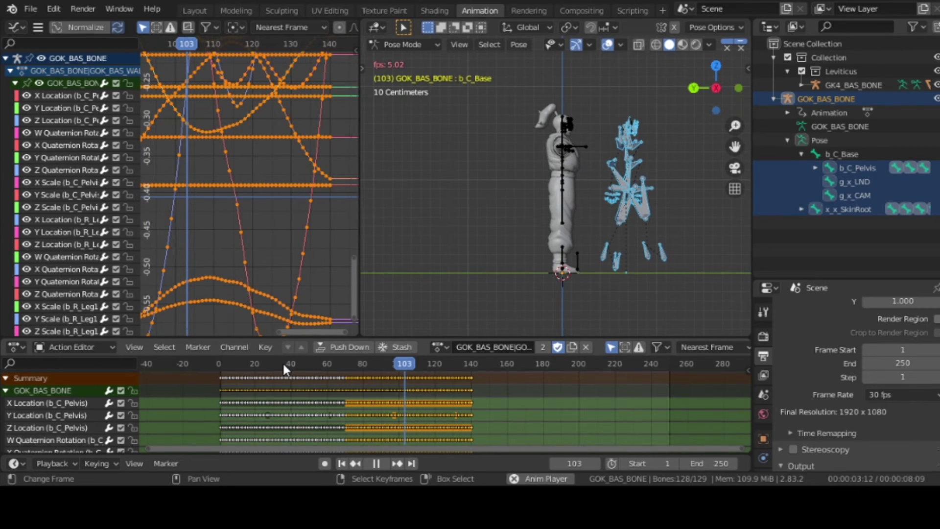
key(space)
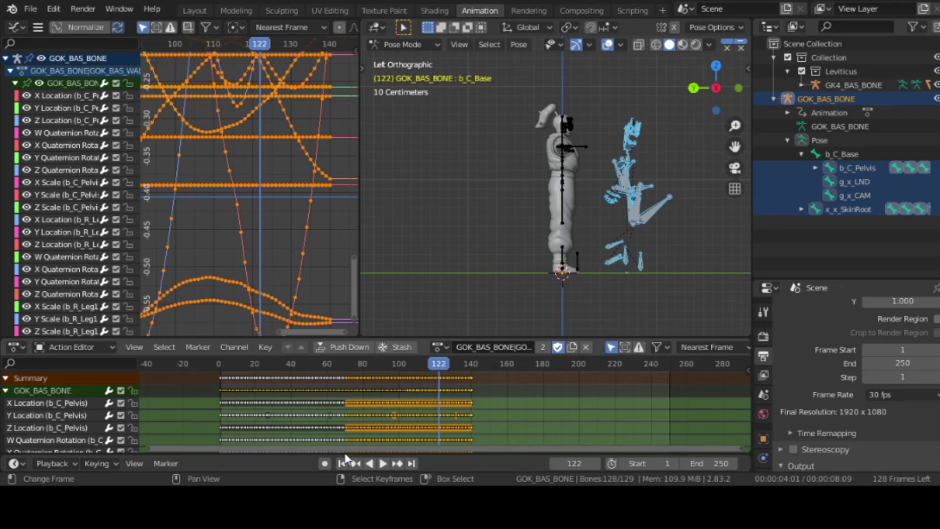
click(342, 463)
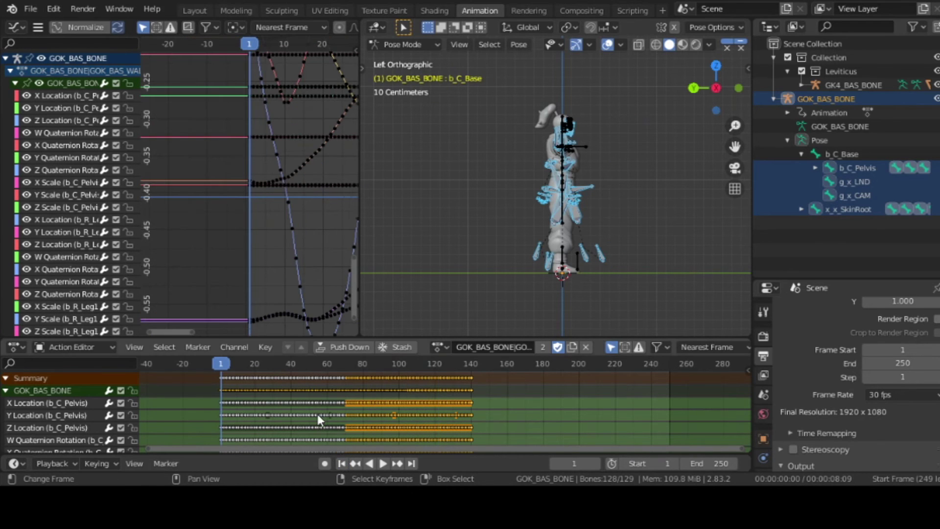
click(547, 407)
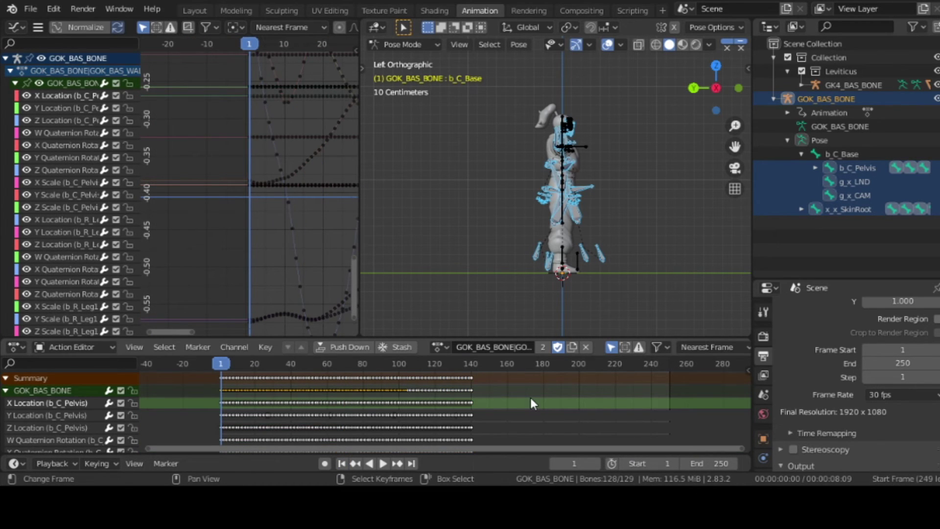
key(alt+a)
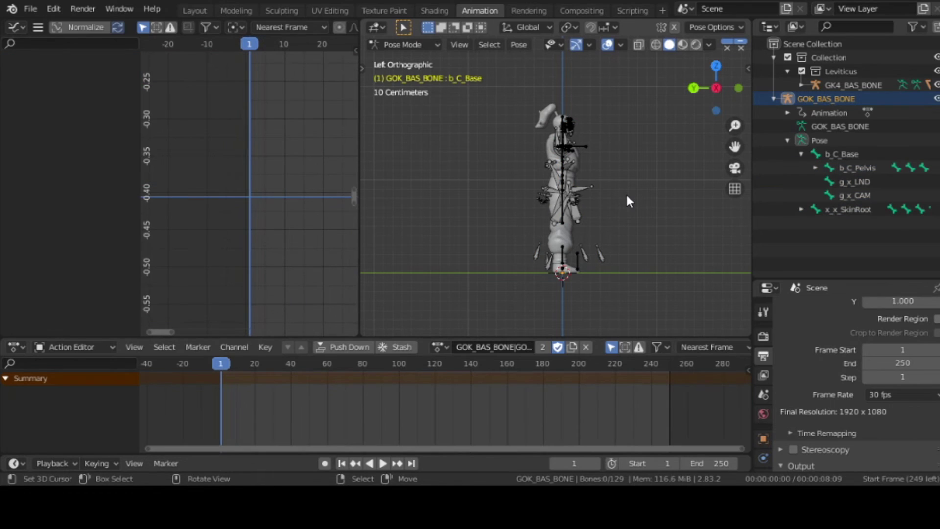
Snap the 3D cursor to world origin, return to Object Mode and select the GK4_BAS_BONE armature.
click(610, 45)
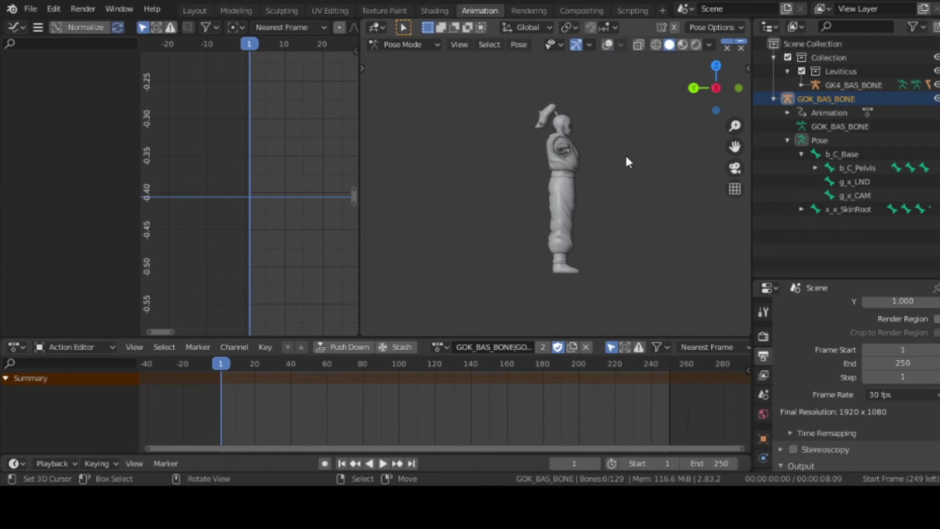
click(608, 45)
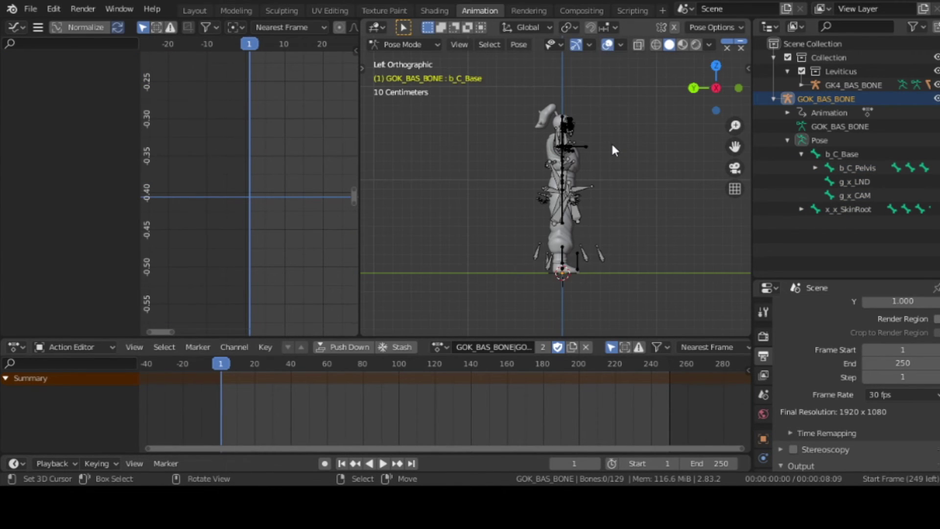
middle_drag(611, 142, 613, 146)
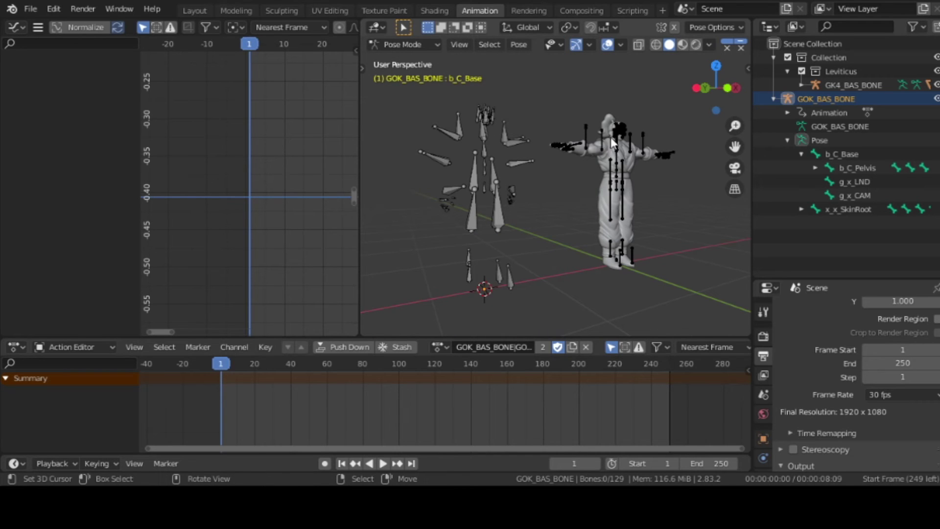
key(shift+s)
key(1)
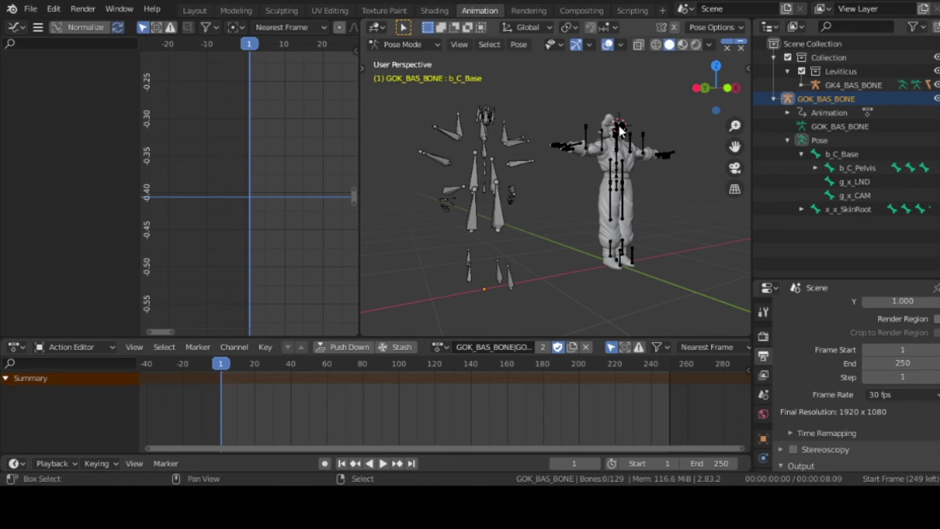
key(ctrl+Tab)
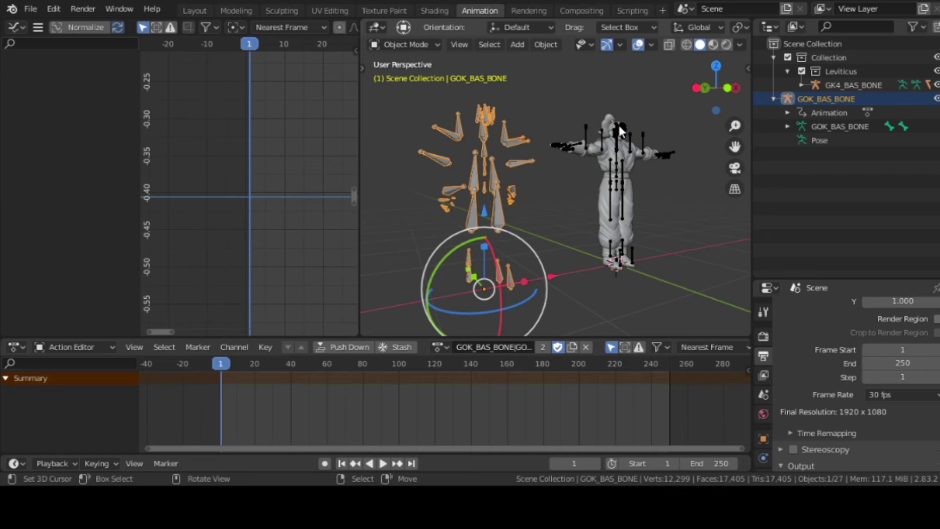
click(618, 123)
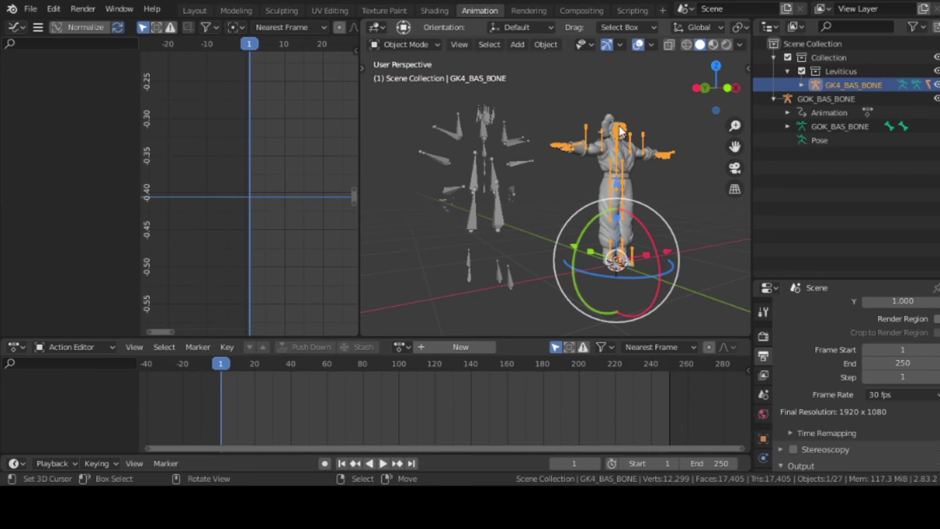
Assign the existing GOK_BAS_BONE walk action to GK4_BAS_BONE, then deselect the armature with box select active.
click(410, 346)
click(445, 207)
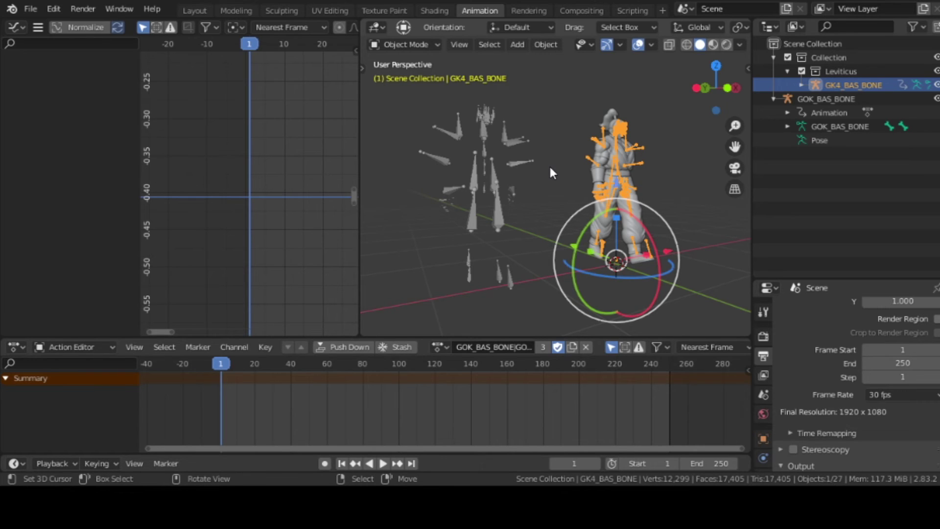
key(shift+space)
key(w)
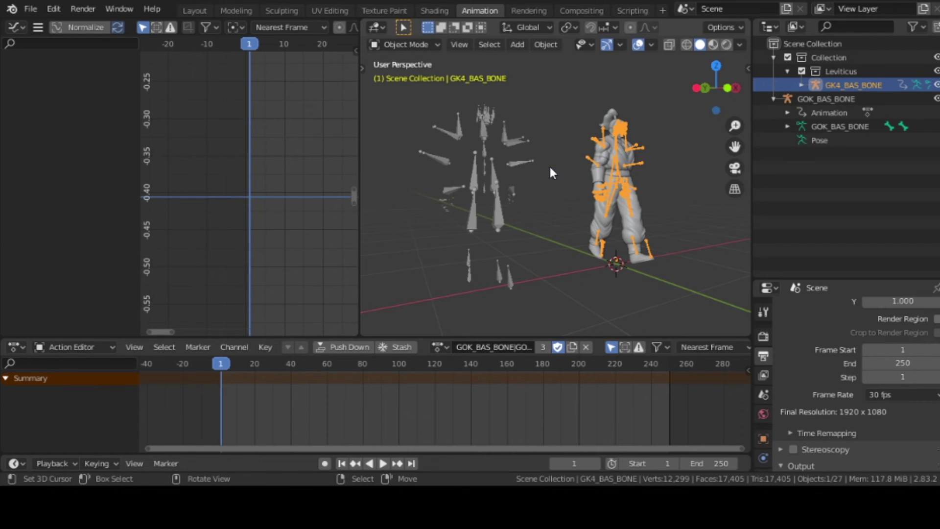
key(alt+a)
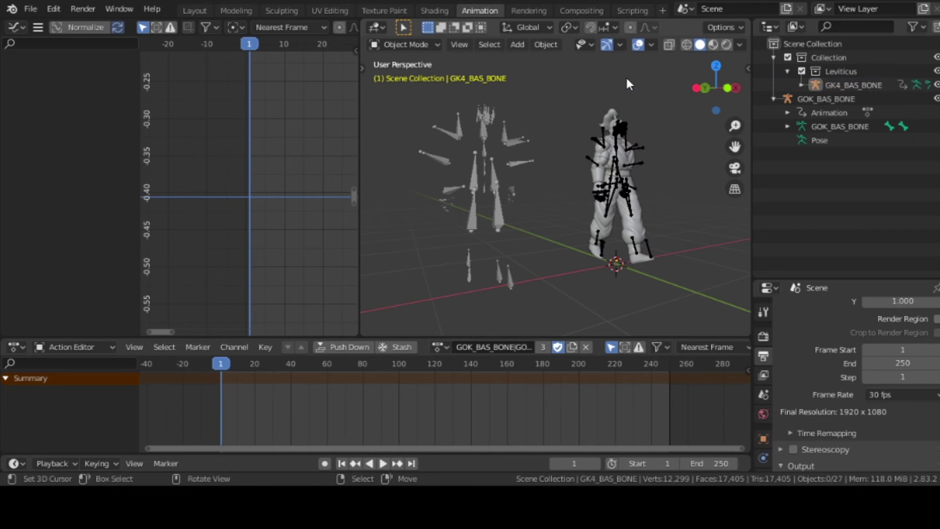
Hide overlays, orbit so the character faces forward, play the walk and rewind to frame 1.
click(638, 45)
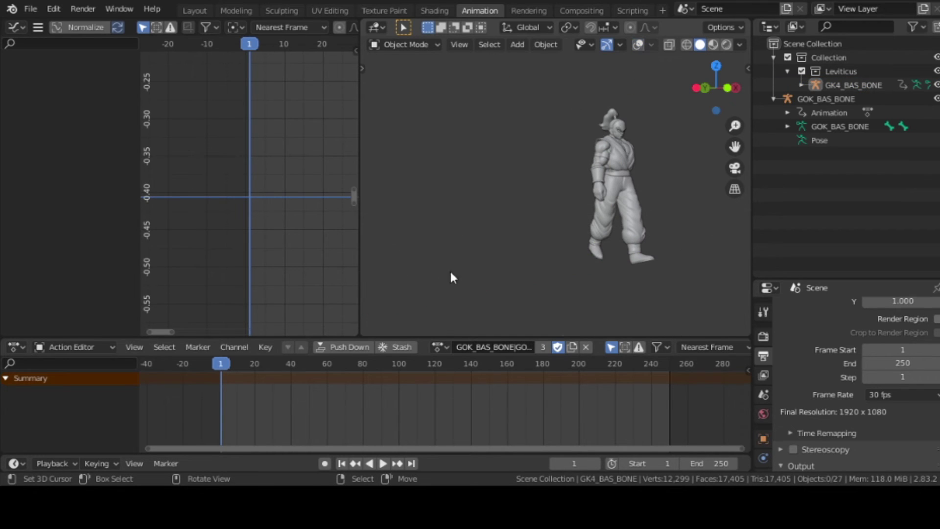
mouse_move(716, 87)
mouse_down()
mouse_move(705, 120)
mouse_move(626, 176)
mouse_up()
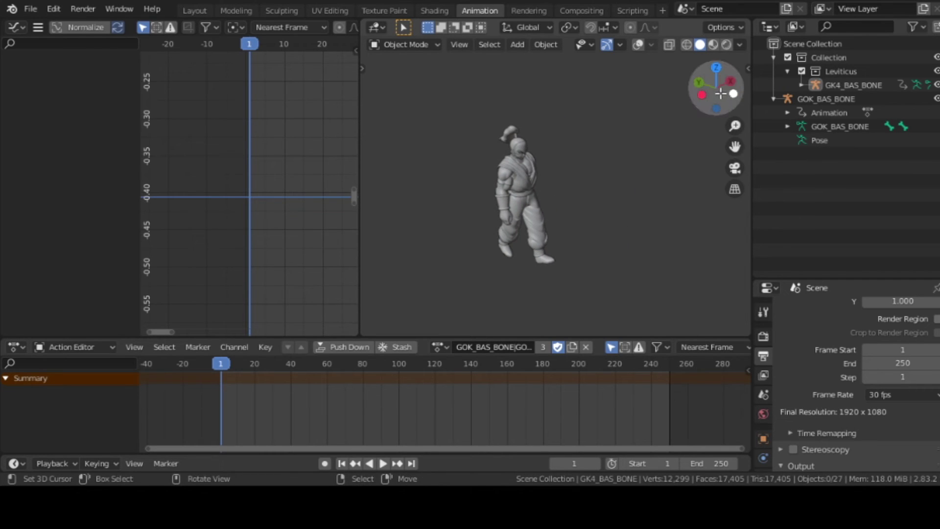
drag(731, 89, 721, 93)
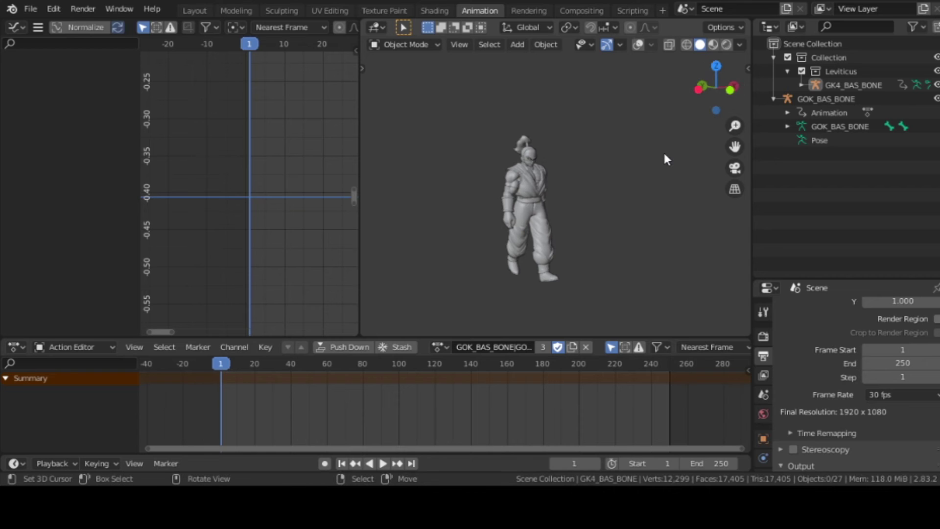
key(space)
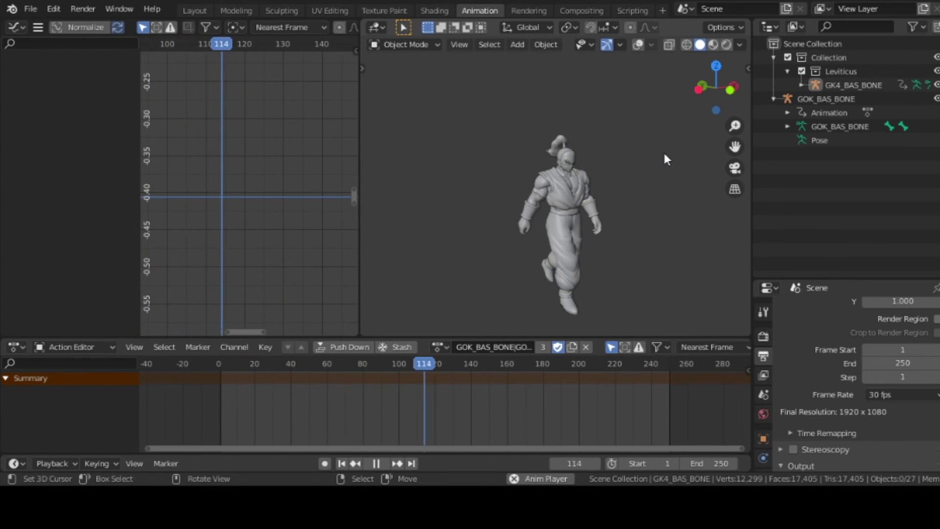
key(space)
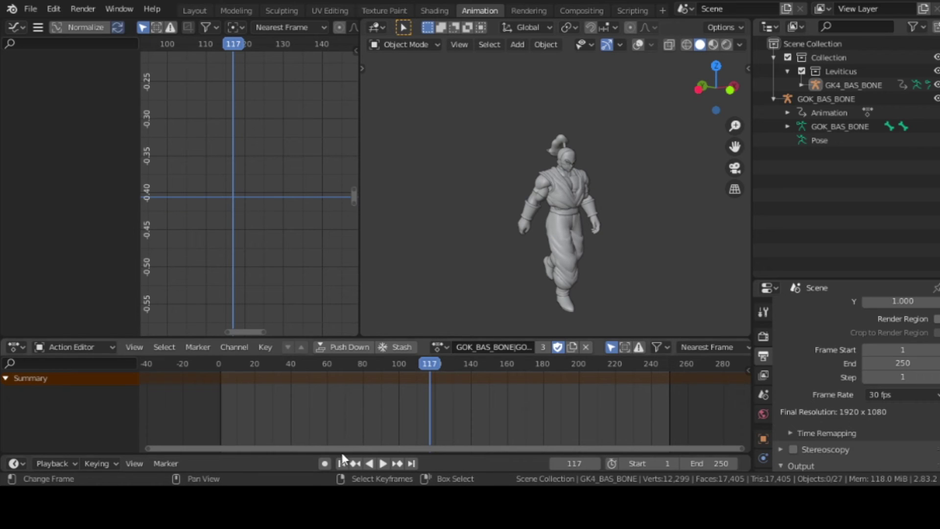
click(342, 463)
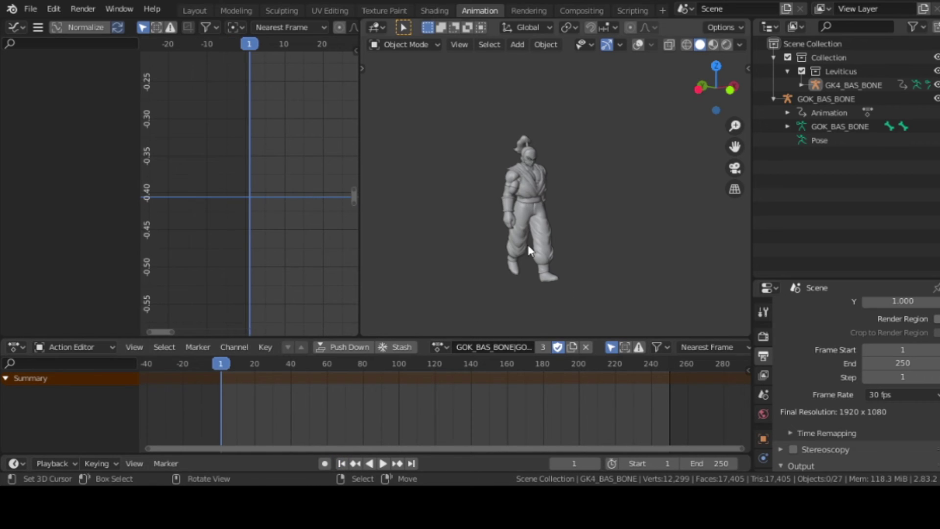
In the Layout workspace with overlays off, hide the GOK_BAS_BONE object.
click(195, 9)
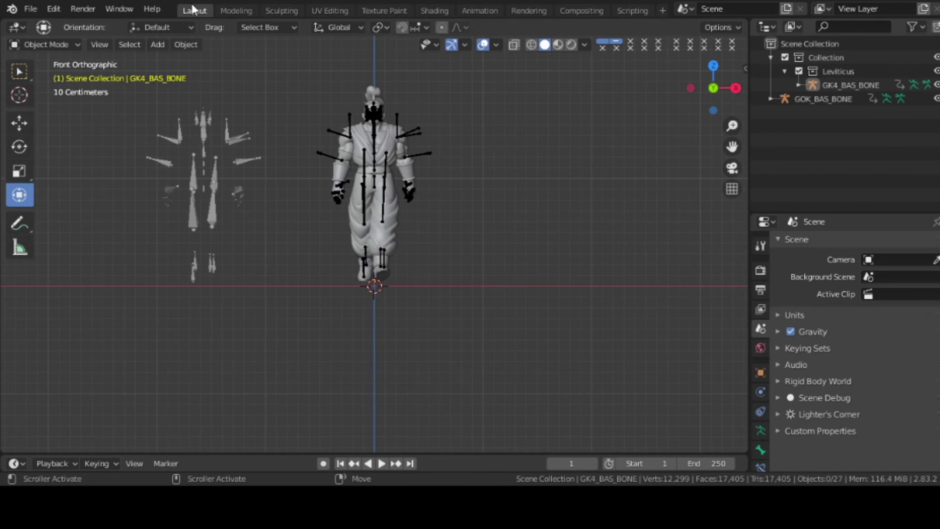
click(483, 45)
click(936, 99)
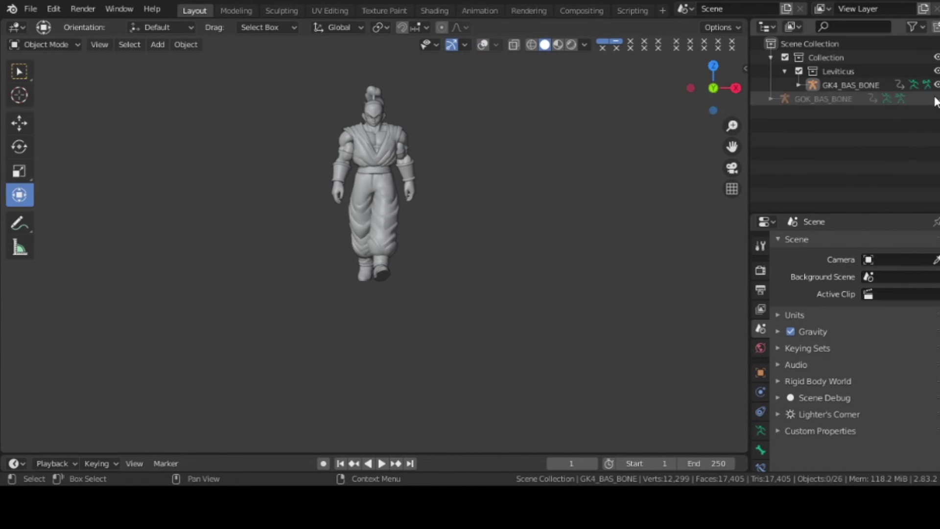
Create a new Collection 2 under the Scene Collection and make it the active collection.
click(806, 43)
right_click(805, 42)
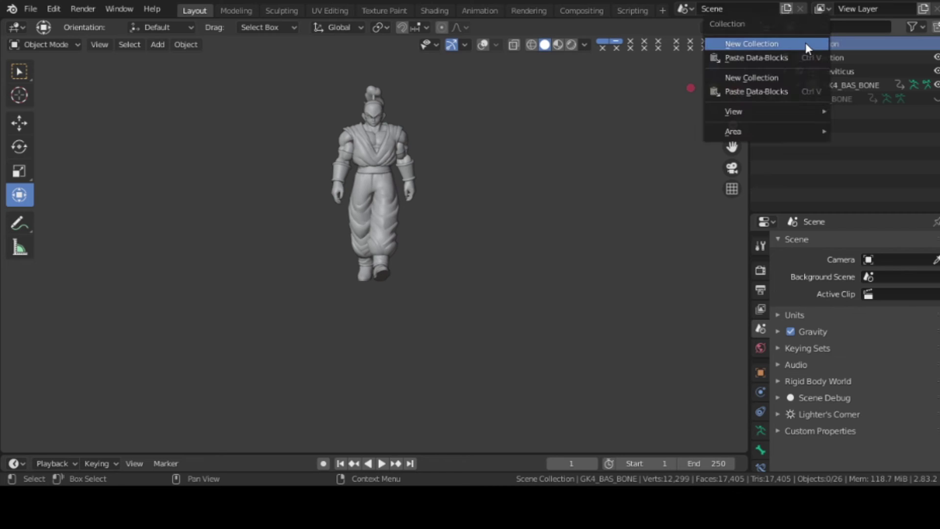
click(805, 43)
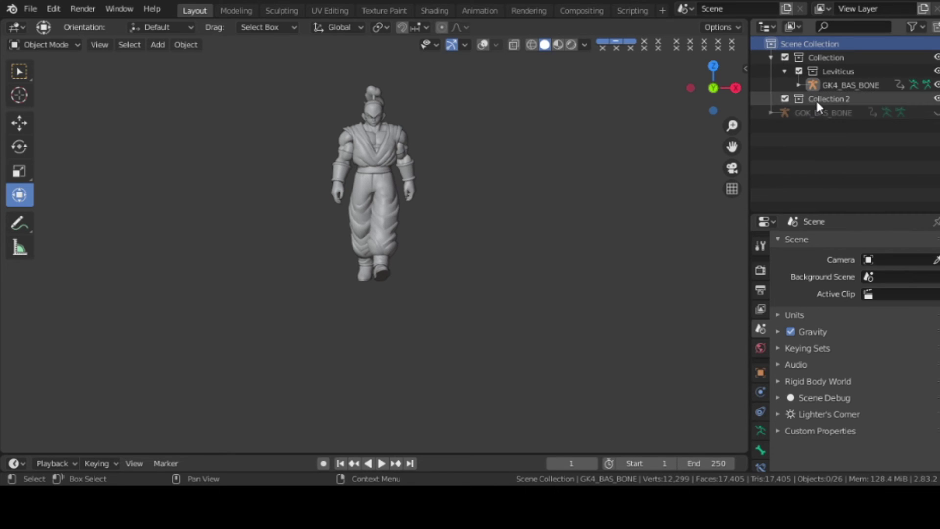
mouse_move(816, 99)
mouse_down()
mouse_move(815, 114)
mouse_move(814, 102)
mouse_up()
click(819, 96)
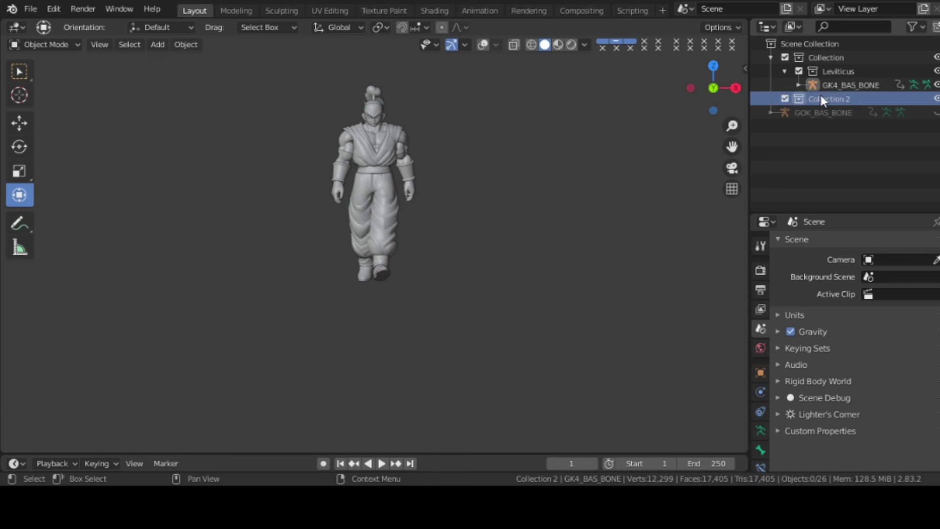
key(shift+a)
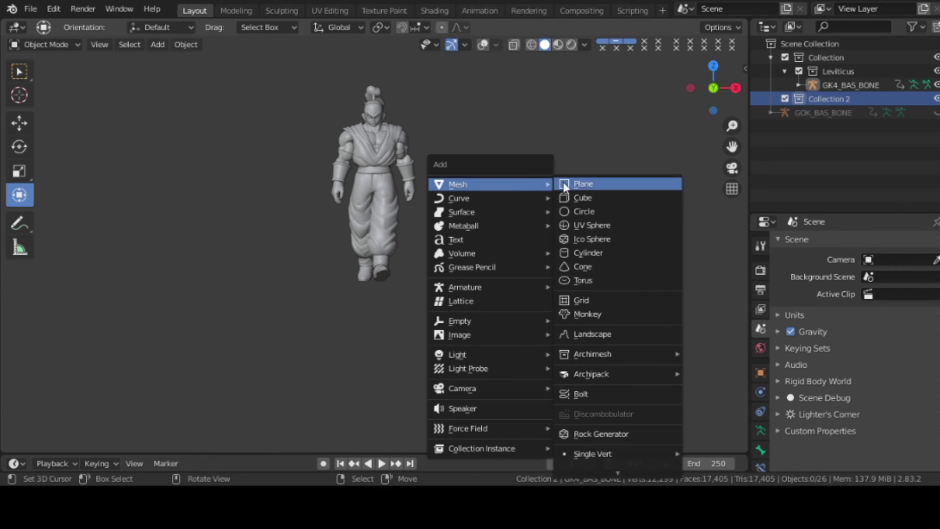
Add a Plane mesh to Collection 2 and view it in perspective with overlays on.
click(585, 185)
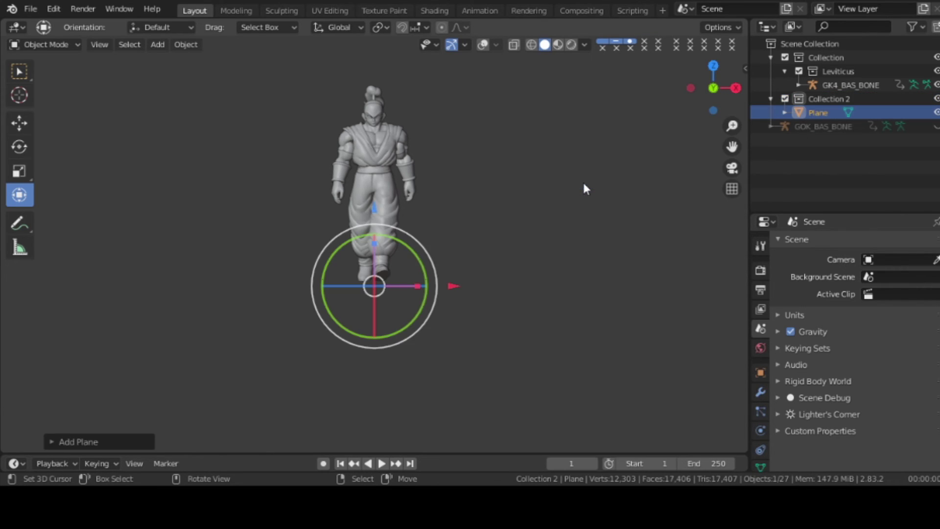
click(486, 44)
scroll(447, 201, up, 4)
scroll(447, 201, down, 4)
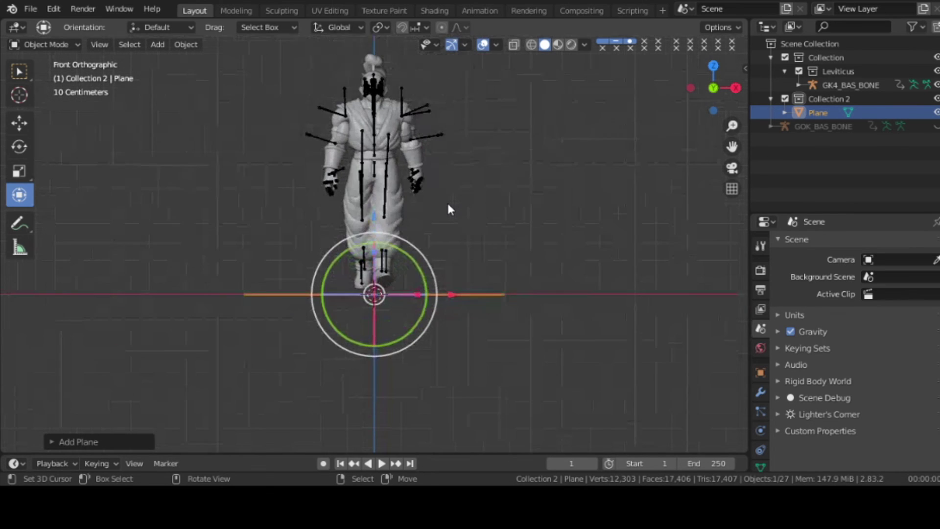
drag(712, 89, 695, 113)
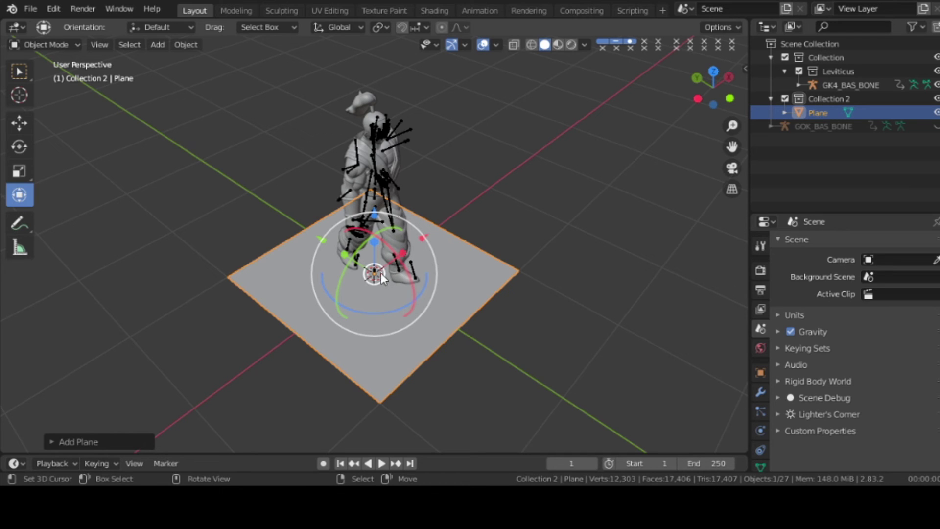
drag(380, 275, 404, 277)
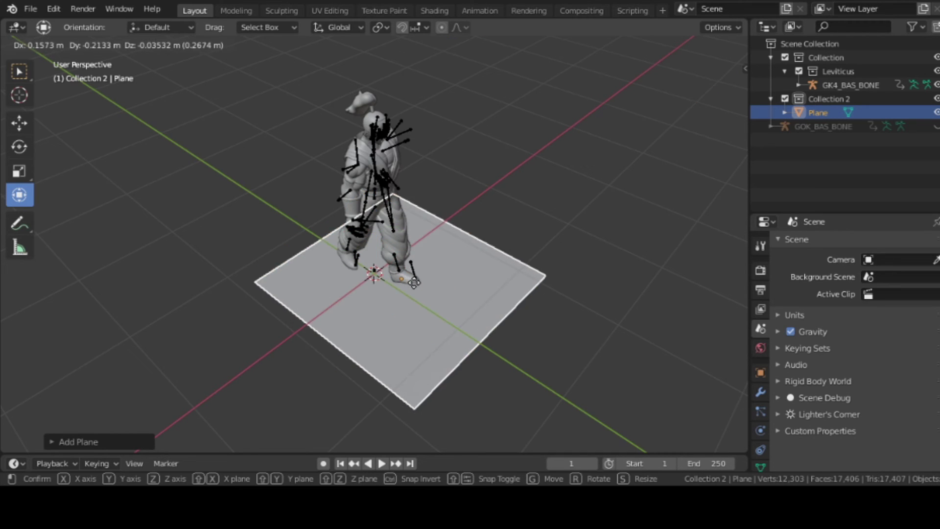
key(ctrl+z)
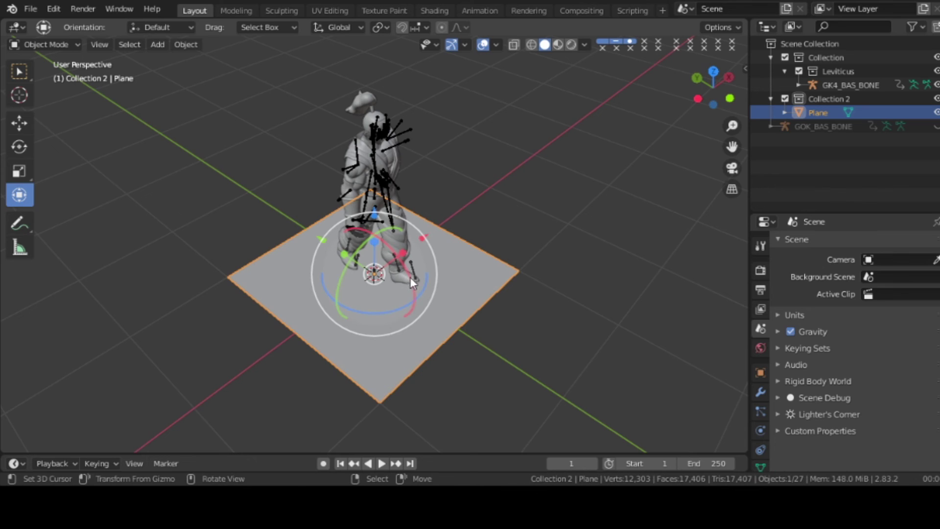
Scale the plane by 3, then stretch it 3 times along Y into a long strip.
key(s)
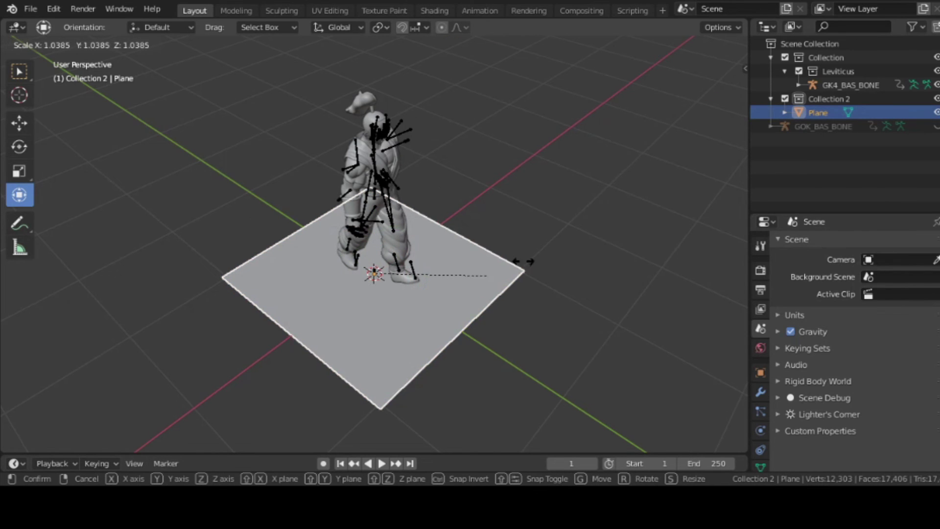
text(20)
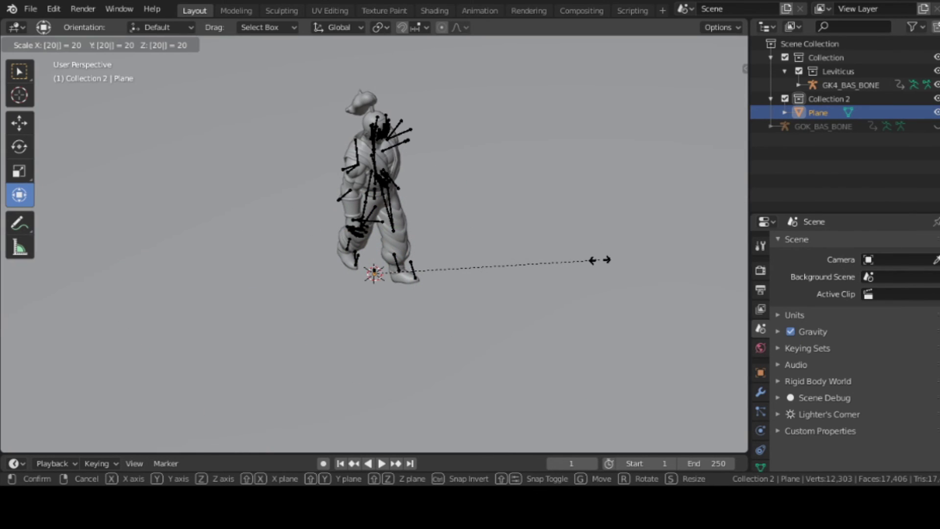
key(Escape)
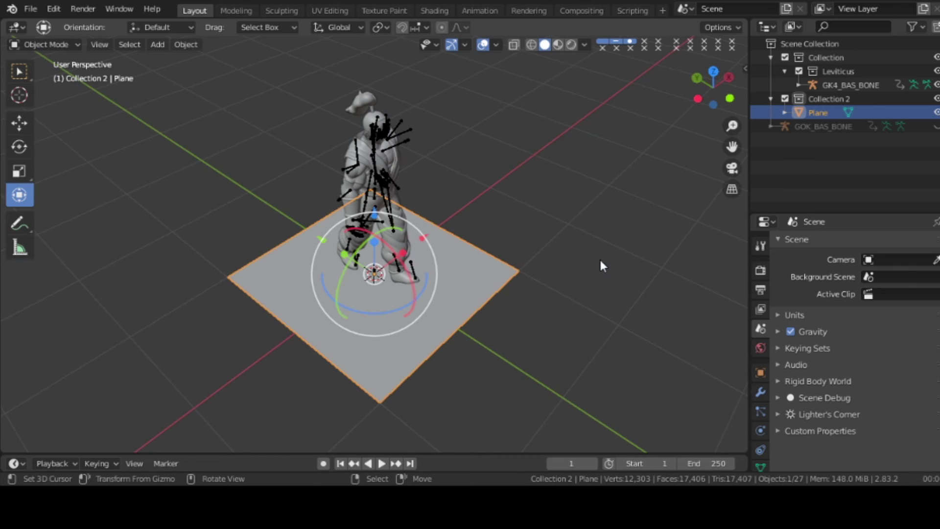
text(sx10)
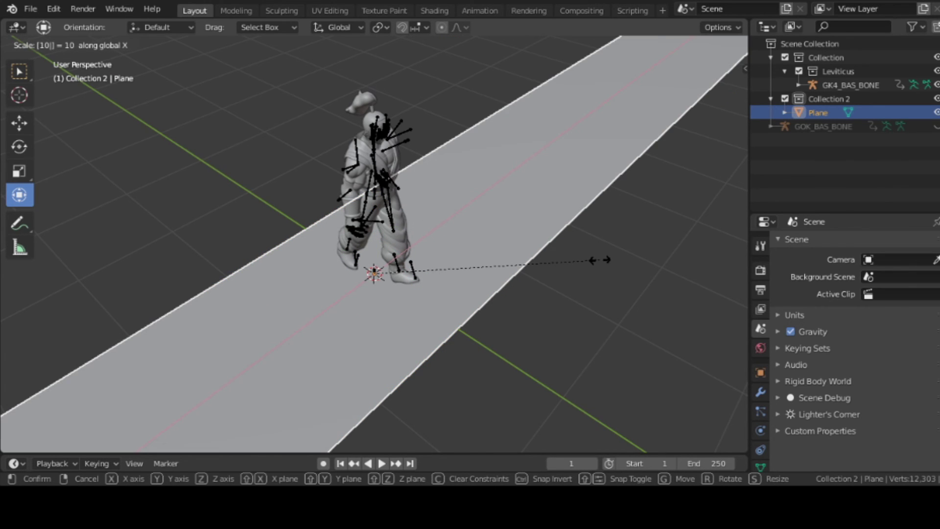
key(Escape)
text(s)
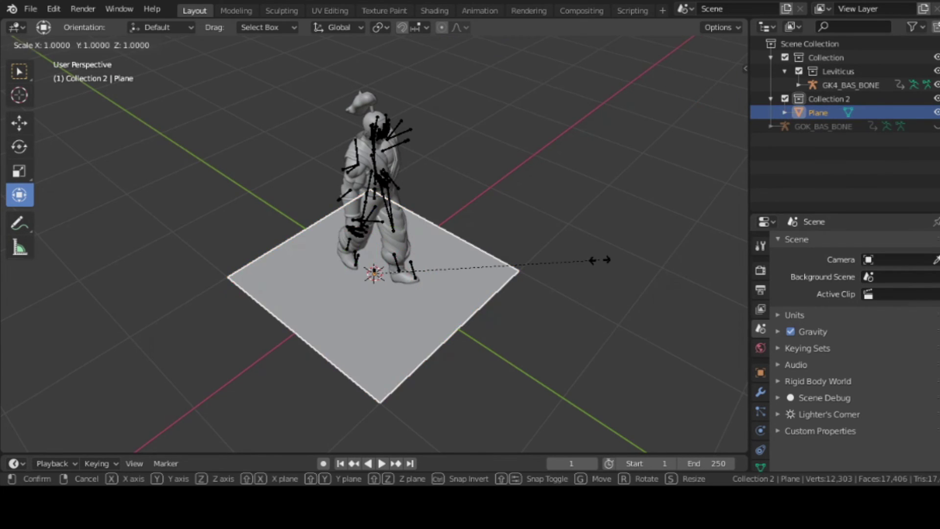
text(3)
key(Return)
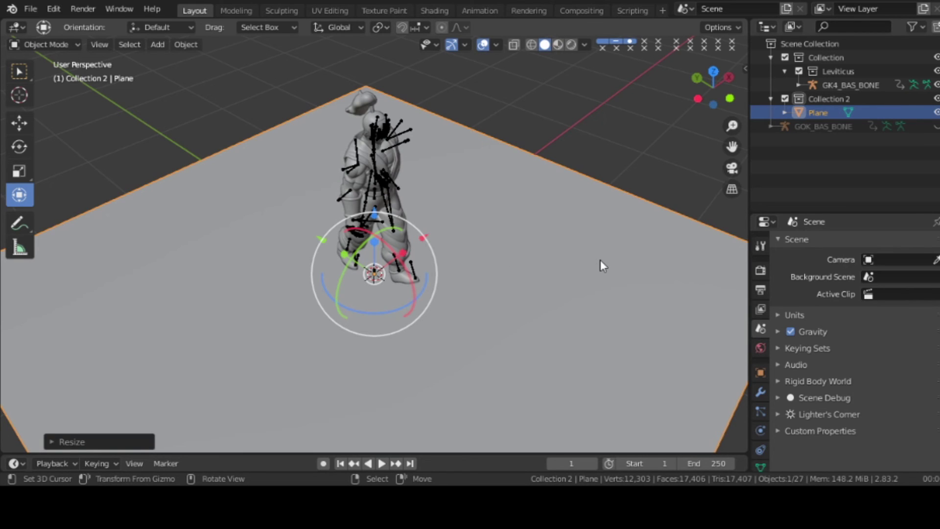
text(sy3)
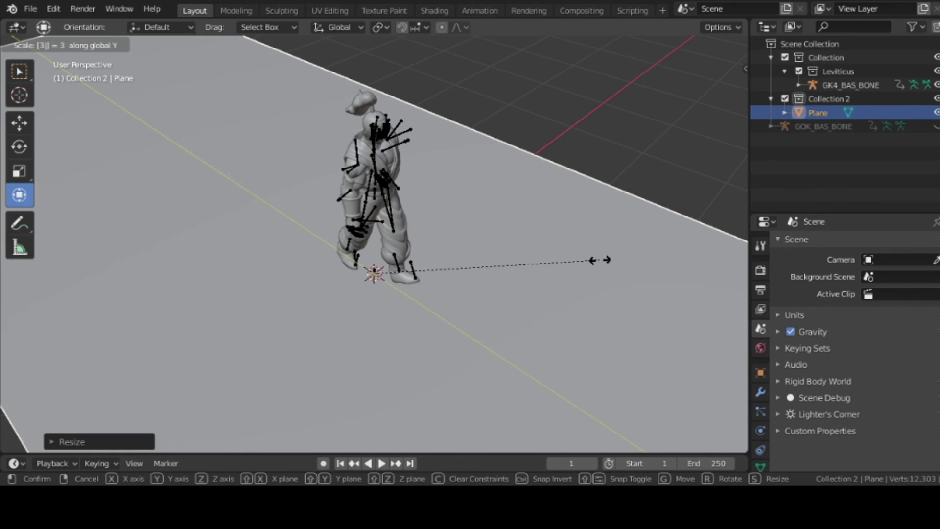
key(Return)
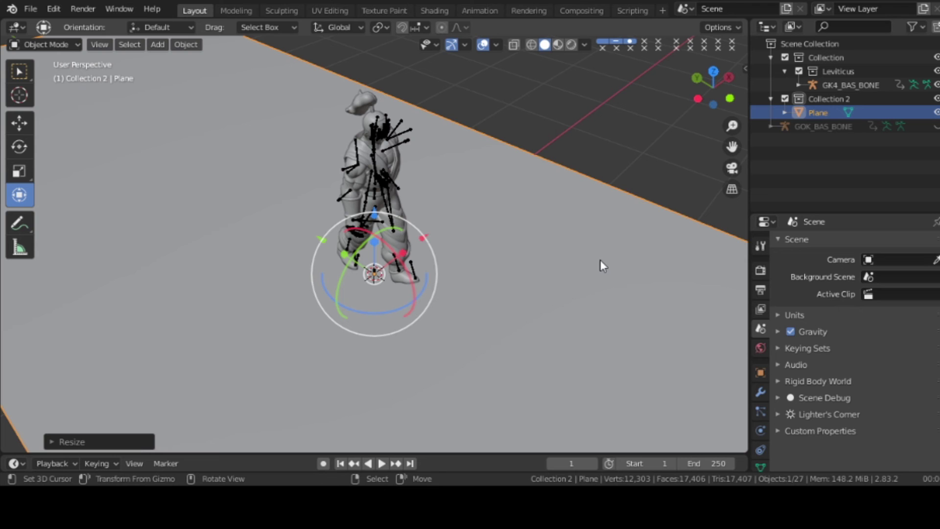
Orbit around the character and switch to the box selection tool.
mouse_move(714, 88)
mouse_down()
mouse_move(686, 112)
mouse_move(732, 147)
mouse_up()
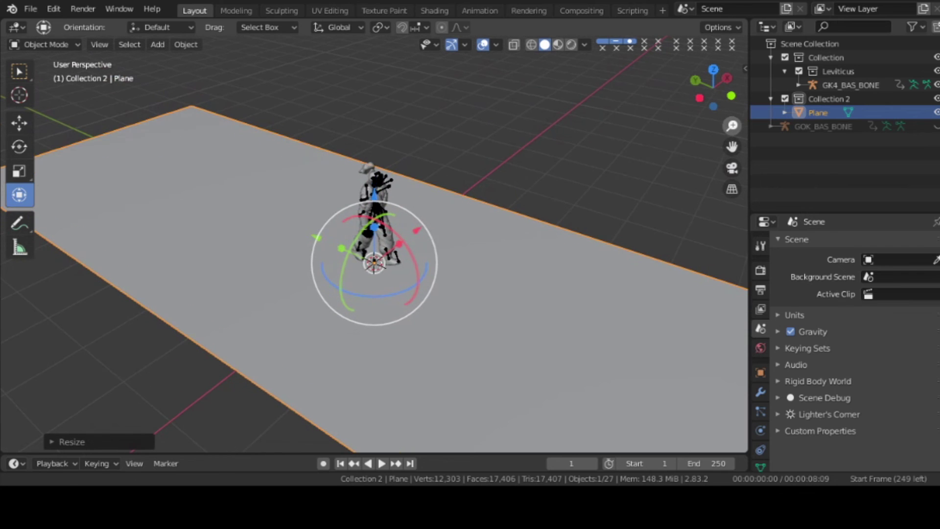
key(shift+space)
key(w)
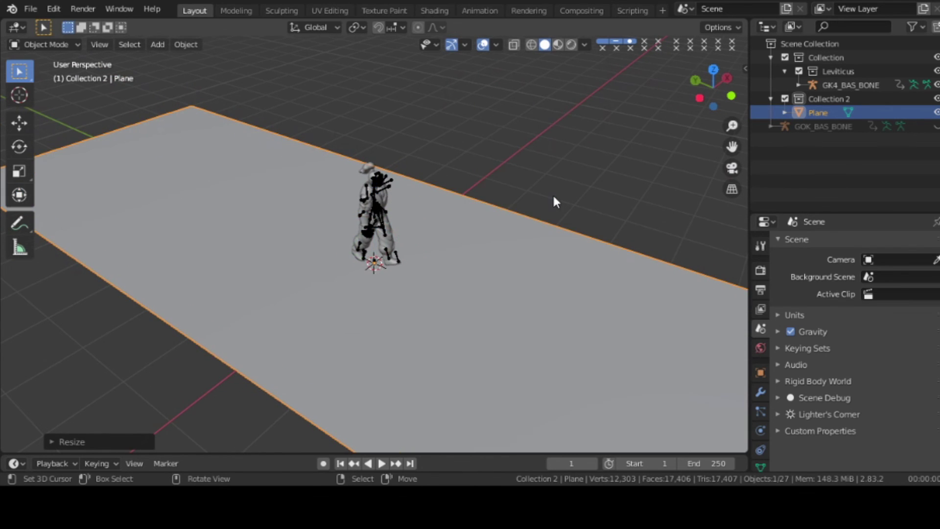
mouse_move(713, 86)
mouse_down()
mouse_move(685, 88)
mouse_move(744, 88)
mouse_move(734, 88)
mouse_up()
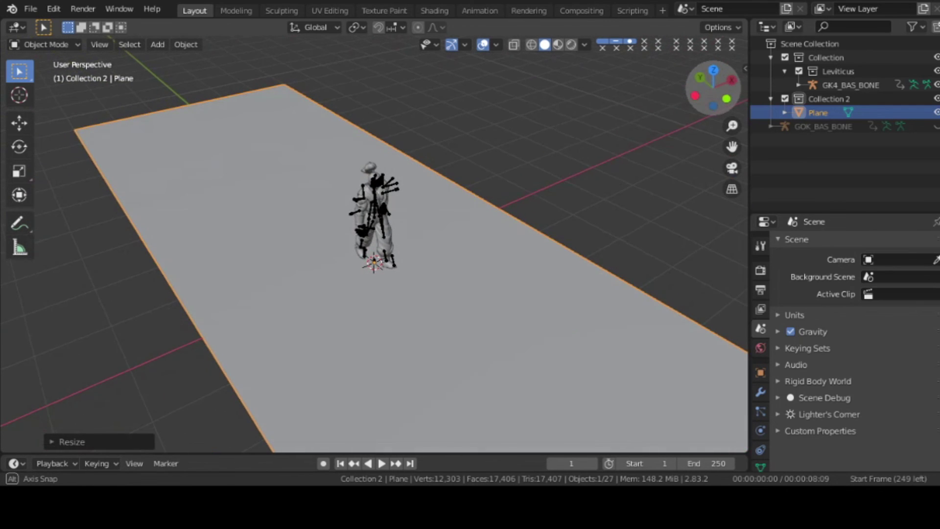
In Edit Mode, pull the plane's far edge about 4.2 m along Y, then exit and deselect the plane.
key(Tab)
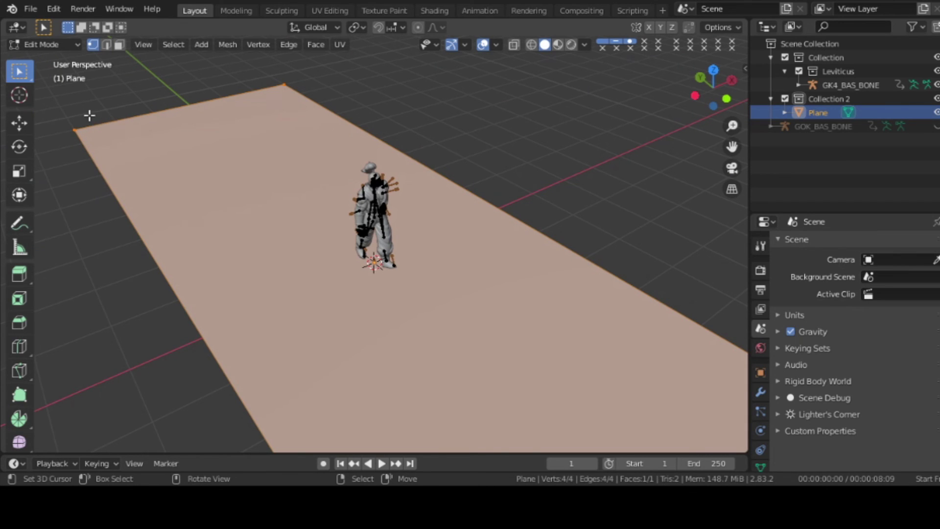
click(74, 130)
mouse_move(233, 67)
mouse_down()
mouse_move(299, 85)
mouse_move(329, 105)
mouse_up()
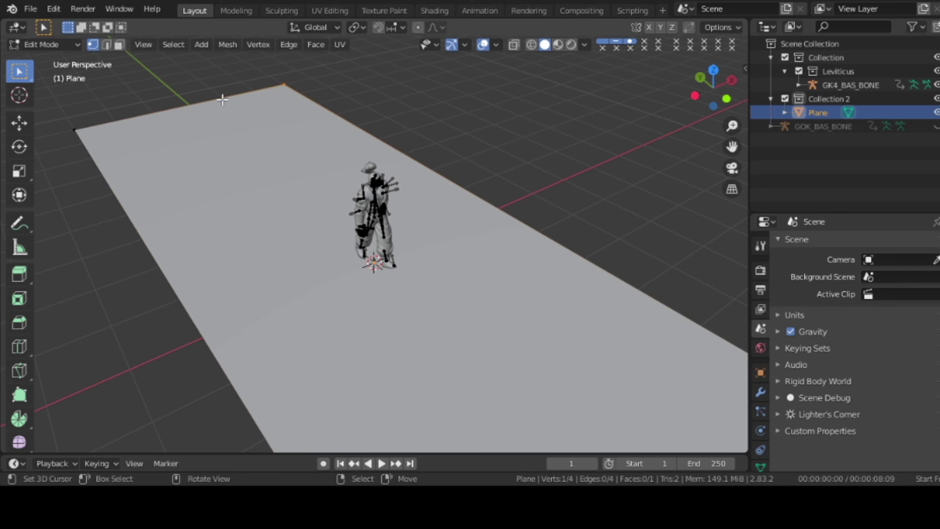
key(alt)
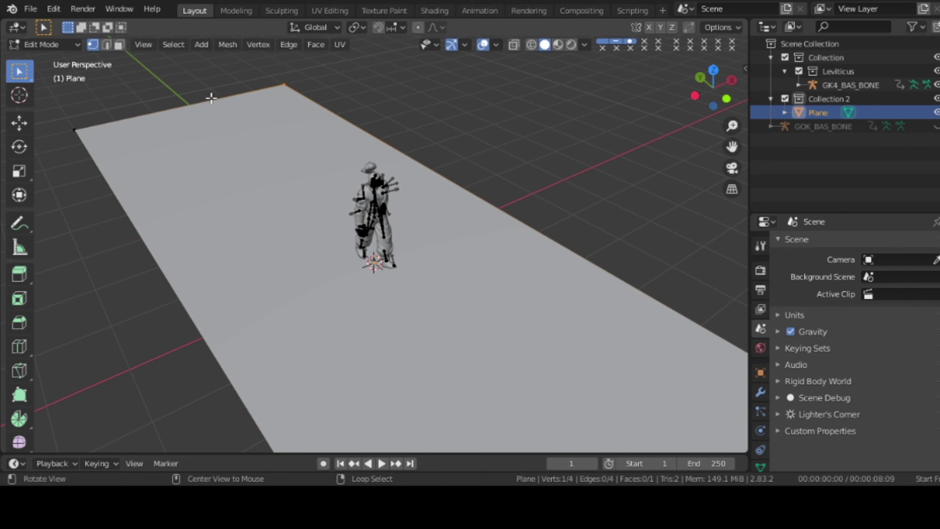
alt+click(211, 103)
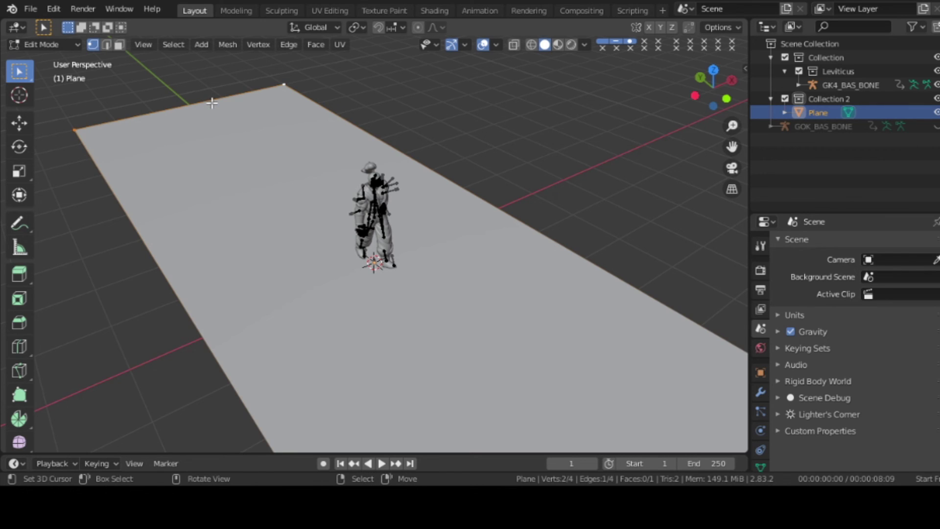
key(g)
key(y)
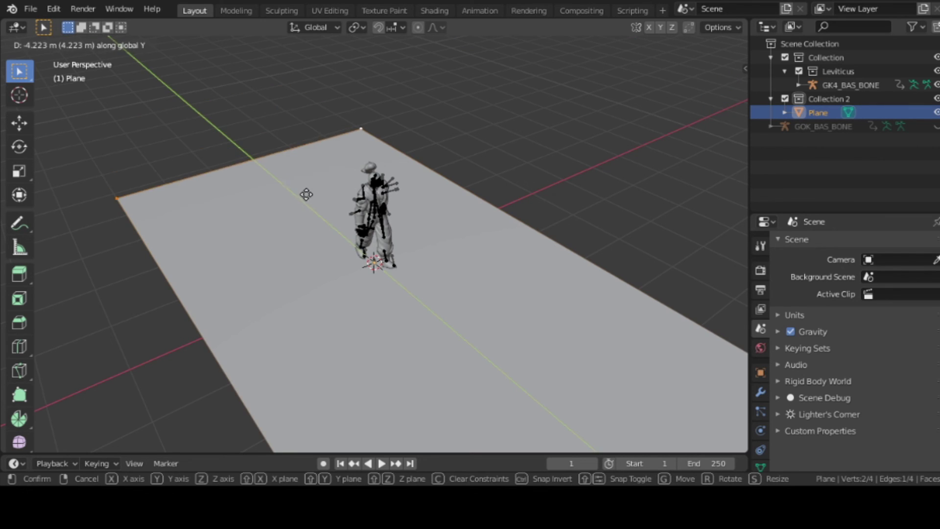
click(334, 214)
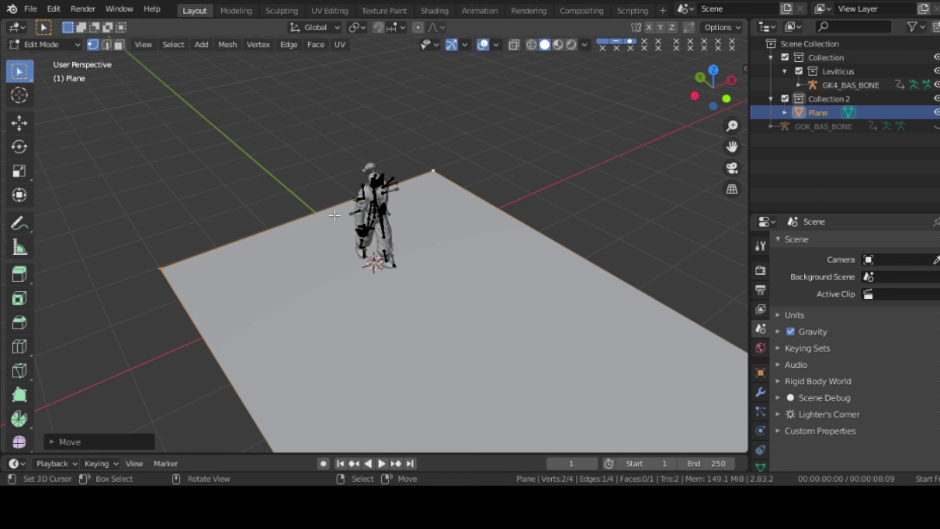
key(Tab)
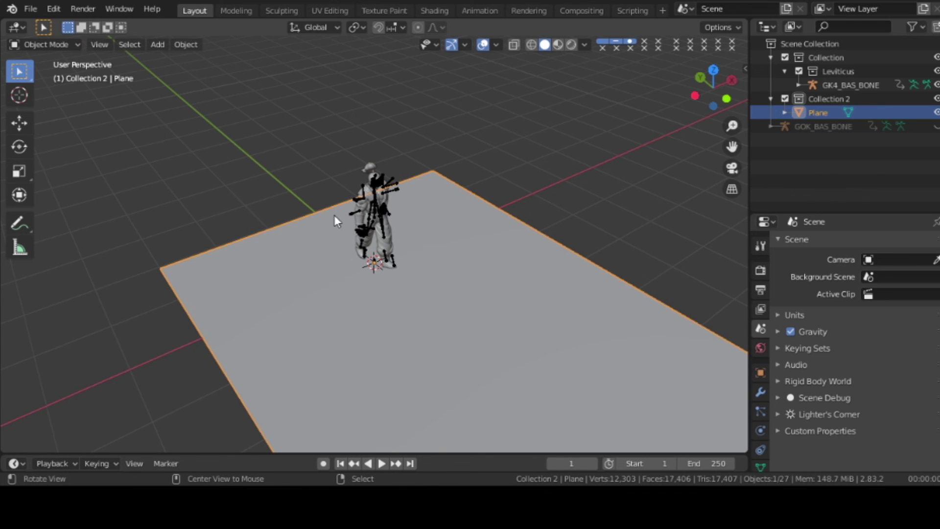
key(alt+a)
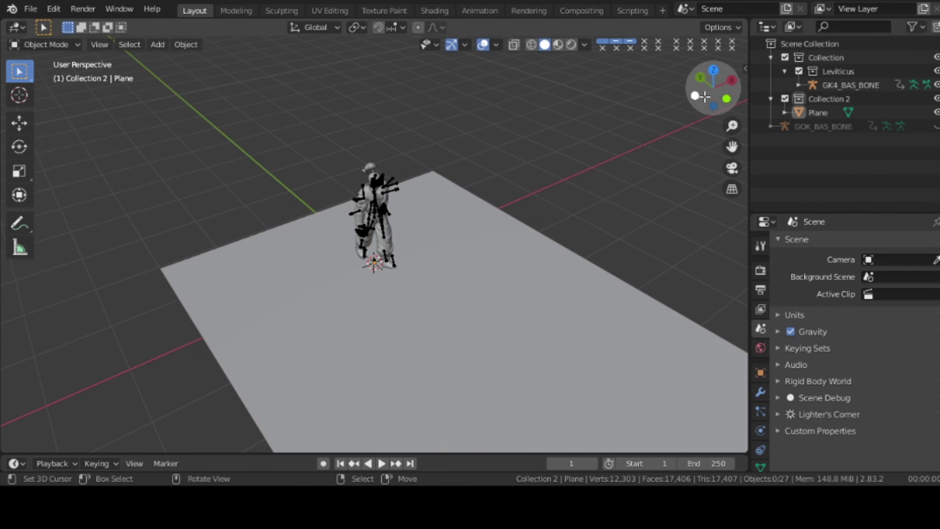
Hide overlays so the bones disappear, play the walk, and rewind to frame 1.
drag(709, 91, 487, 63)
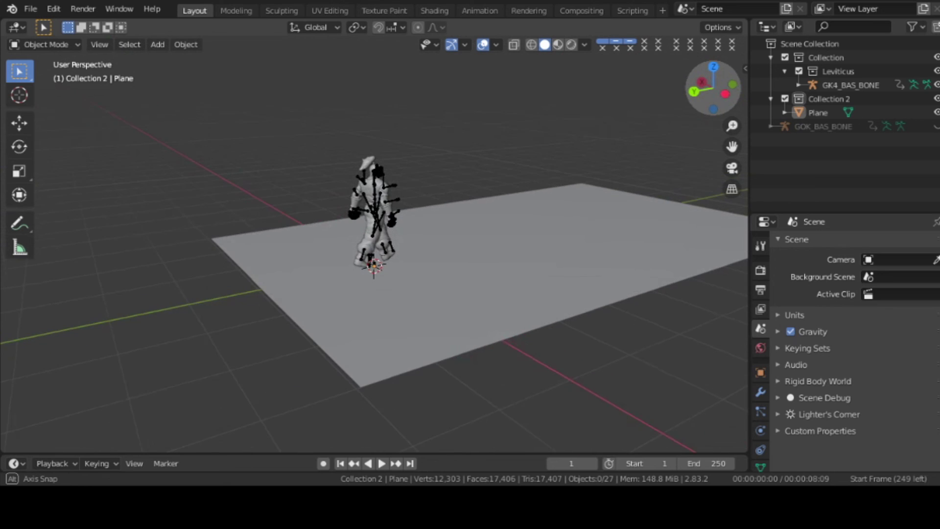
click(482, 46)
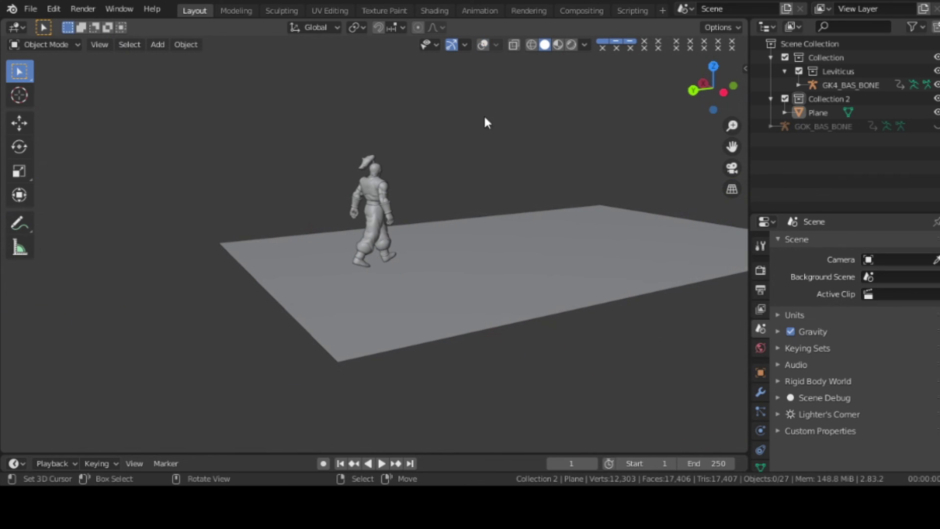
key(space)
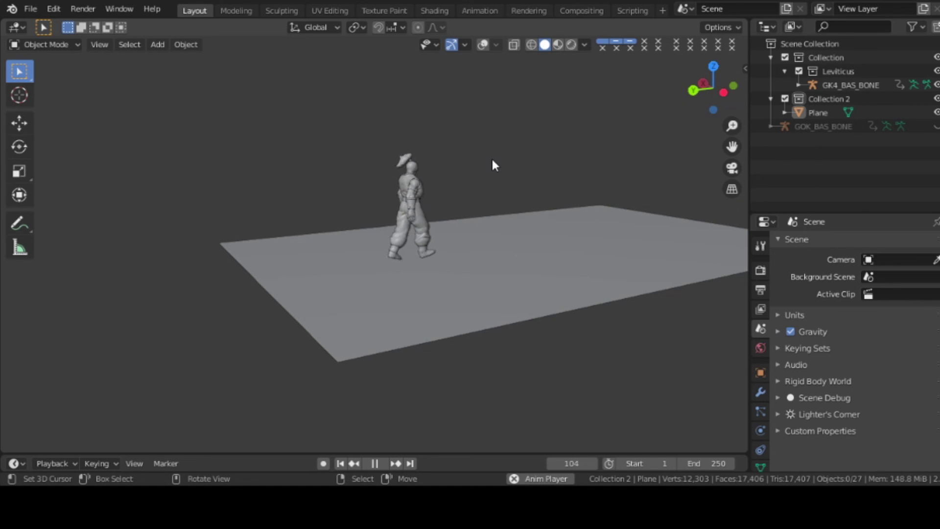
key(space)
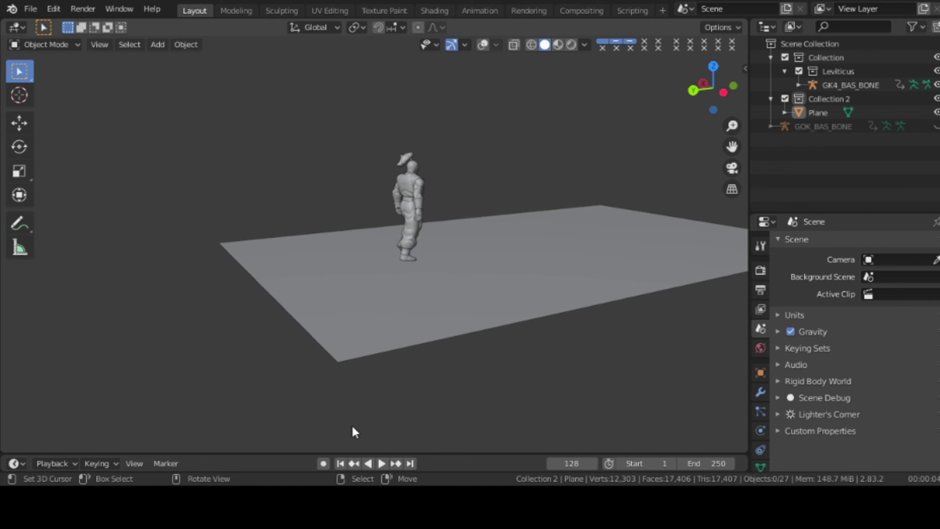
click(341, 462)
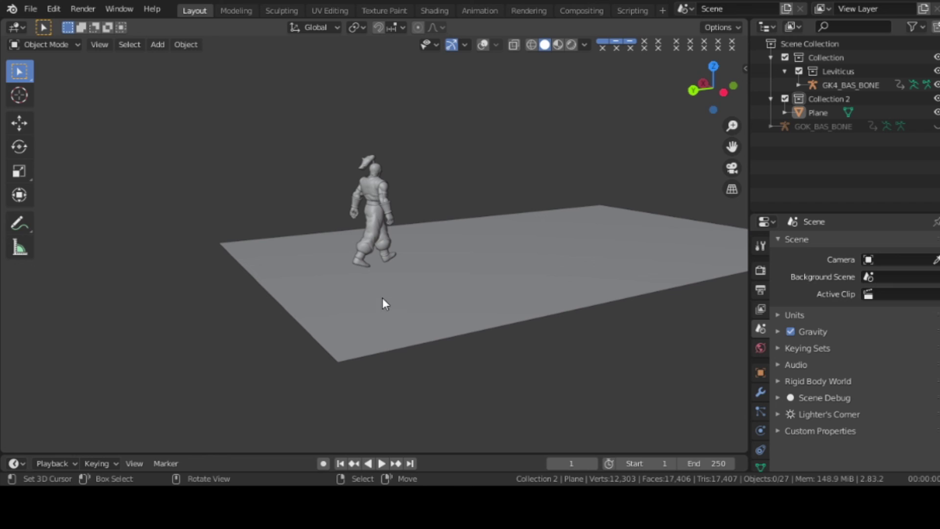
Preview the walk from a side view over the floor, stopping at frame 82.
key(grave)
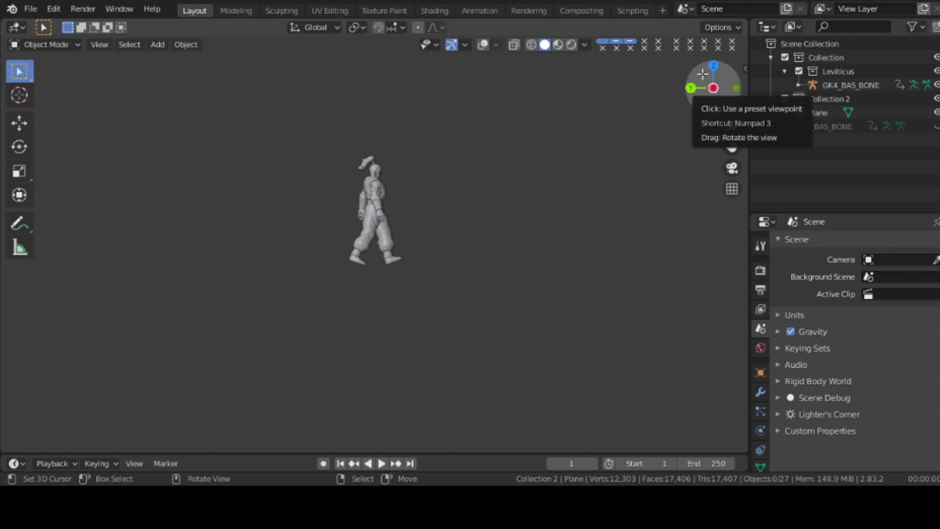
drag(702, 74, 703, 93)
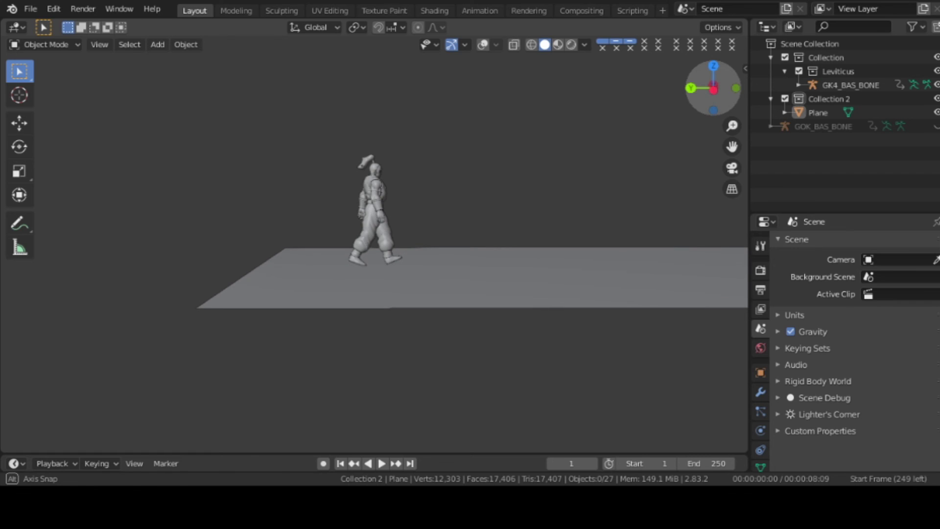
key(space)
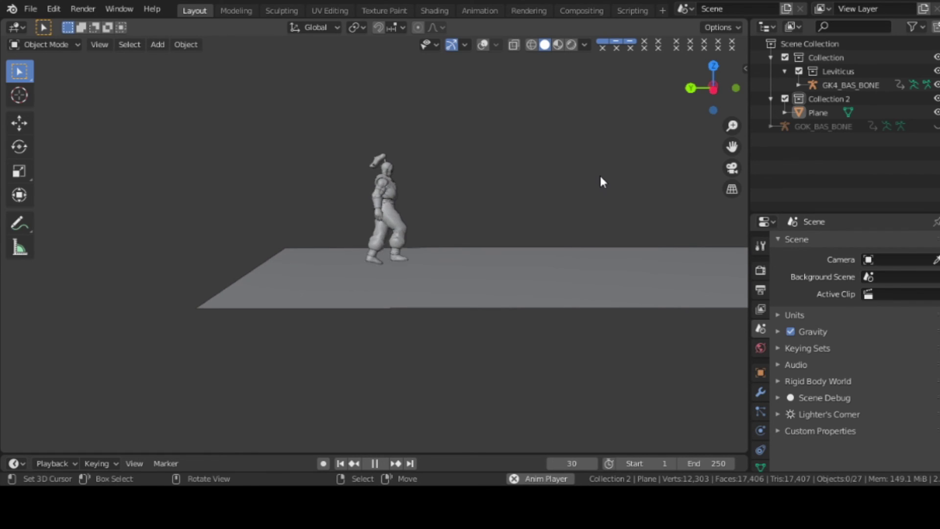
key(space)
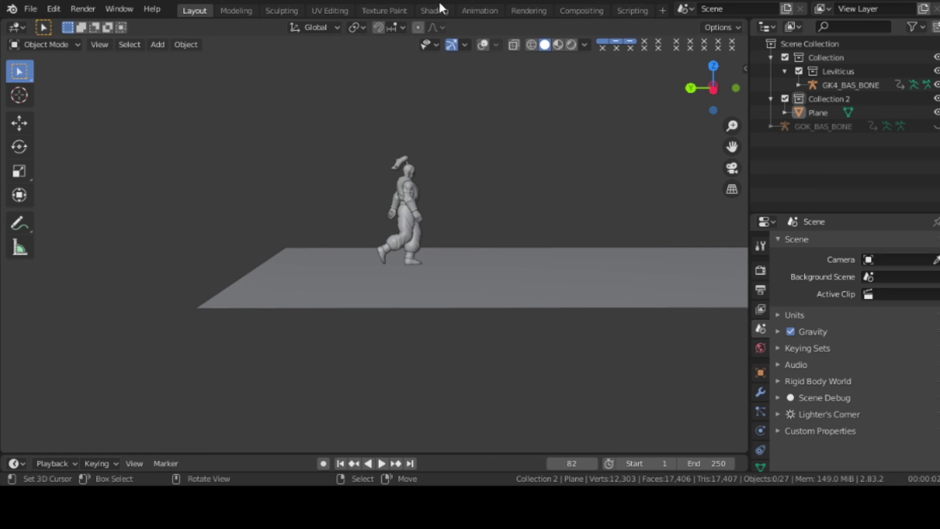
click(479, 11)
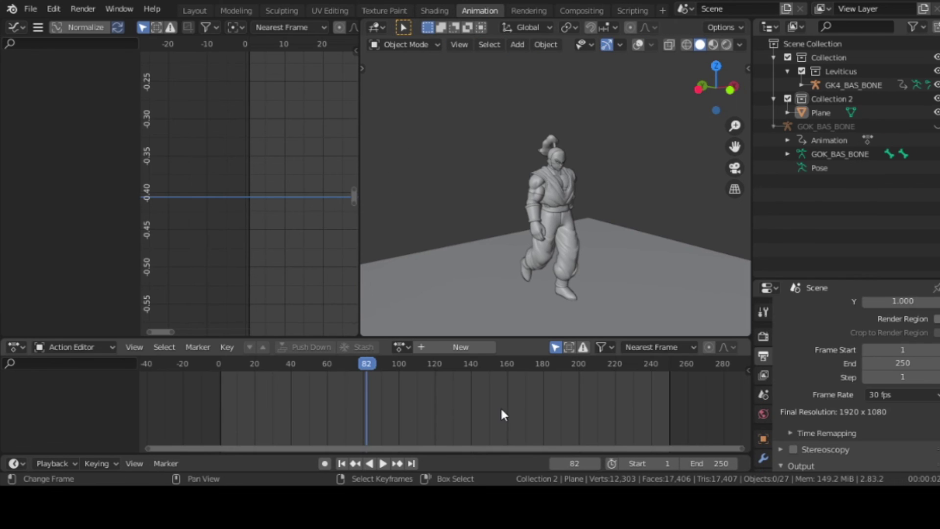
Select all GK4_BAS_BONE bones in Pose Mode and confirm the walk's last keyframe is frame 104.
key(a)
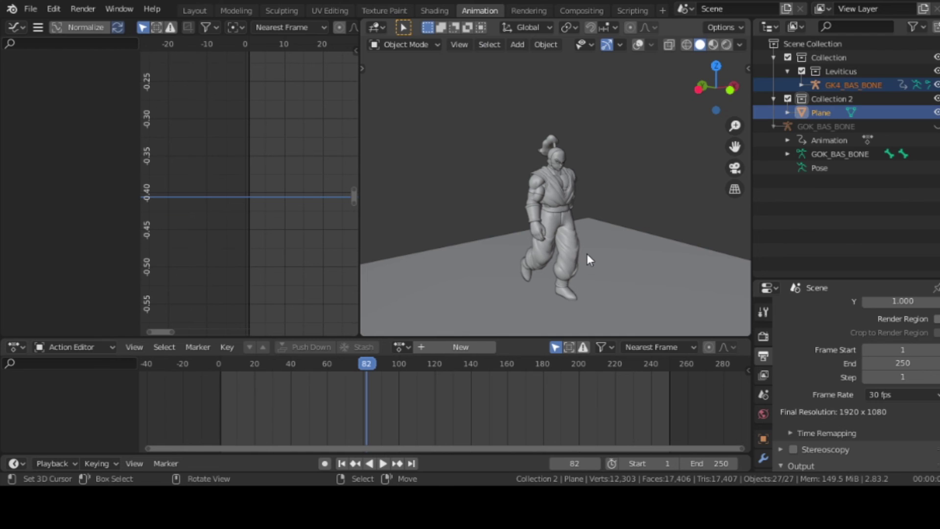
click(838, 80)
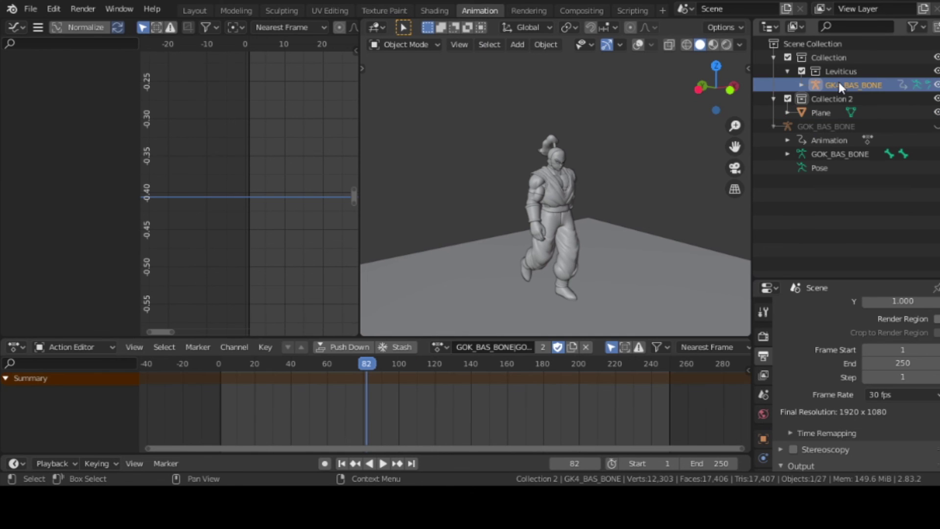
key(ctrl+Tab)
key(a)
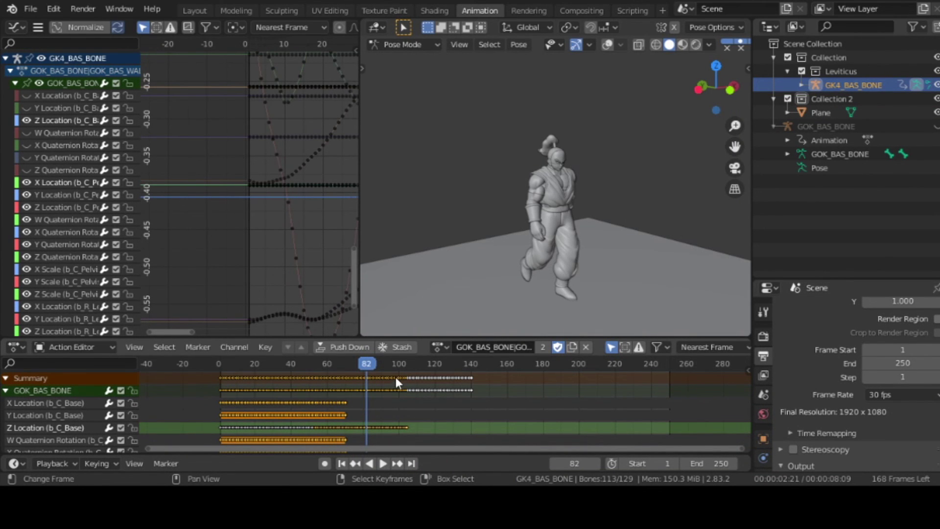
click(406, 364)
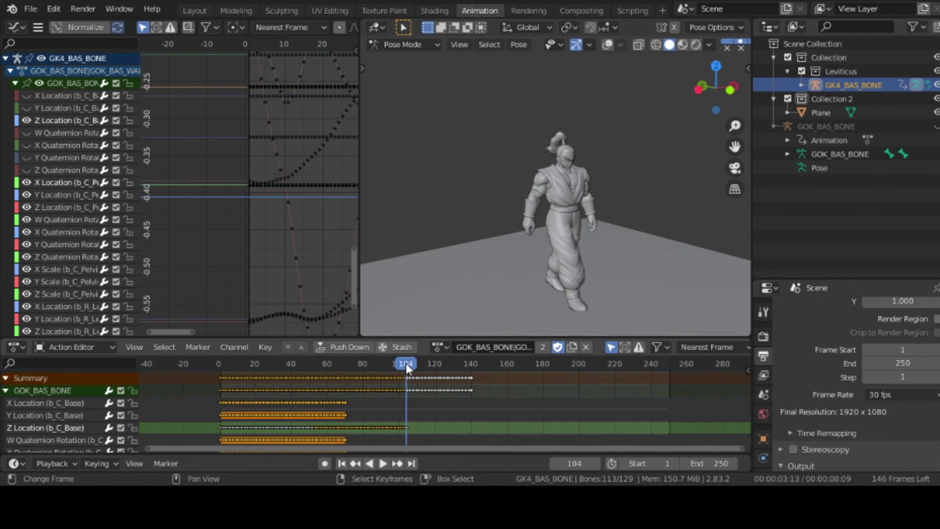
key(shift+ctrl+space)
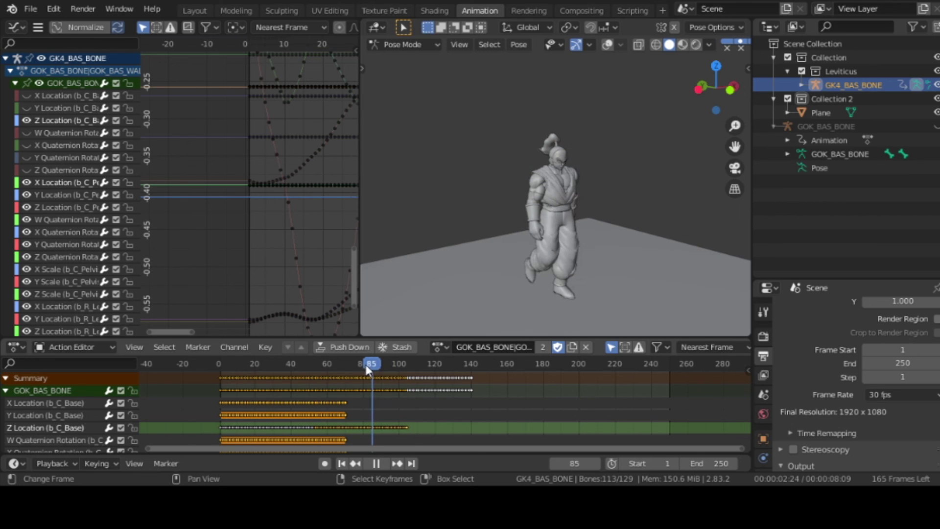
drag(357, 366, 406, 374)
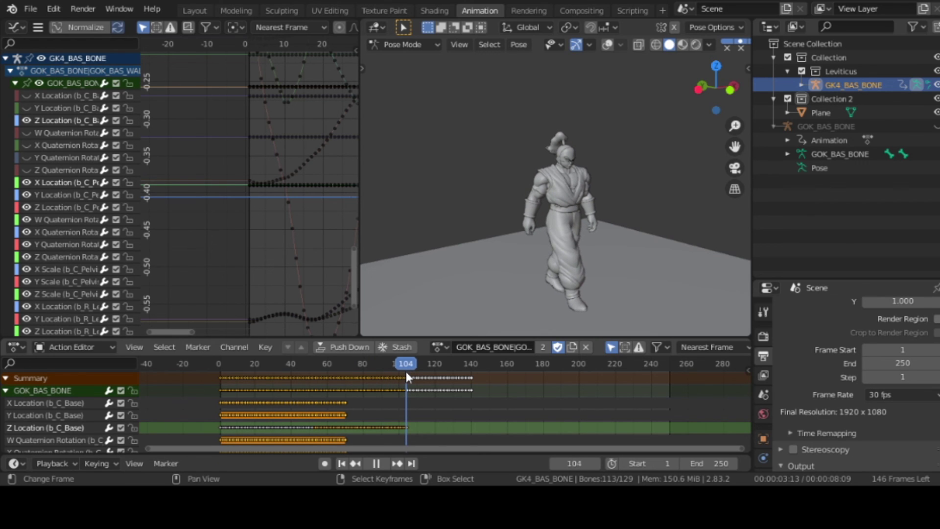
drag(406, 370, 406, 371)
Set the scene End frame to 104, rewind to frame 1 and return to Object Mode.
click(705, 463)
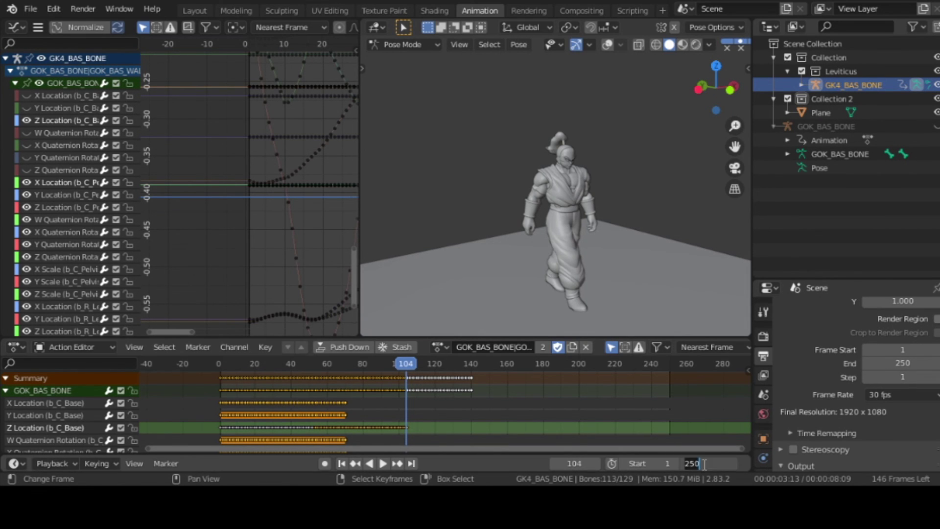
text(104)
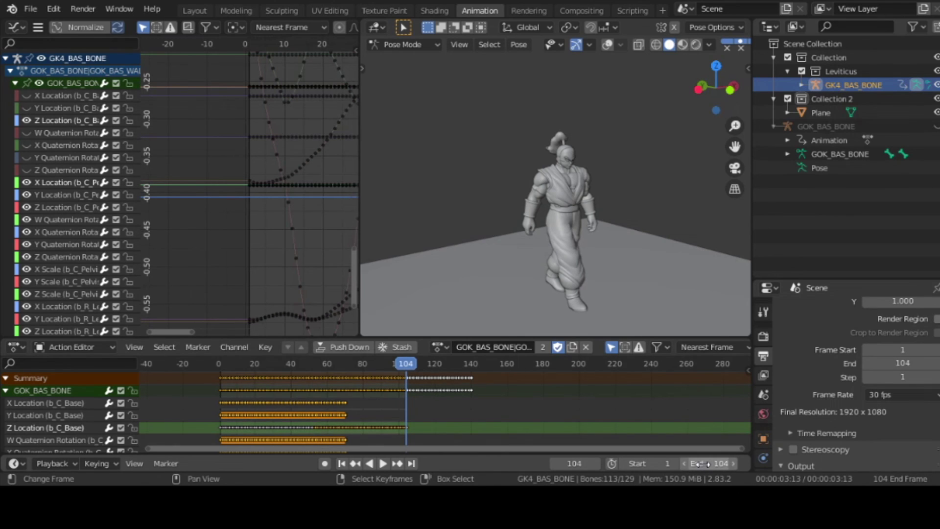
key(Return)
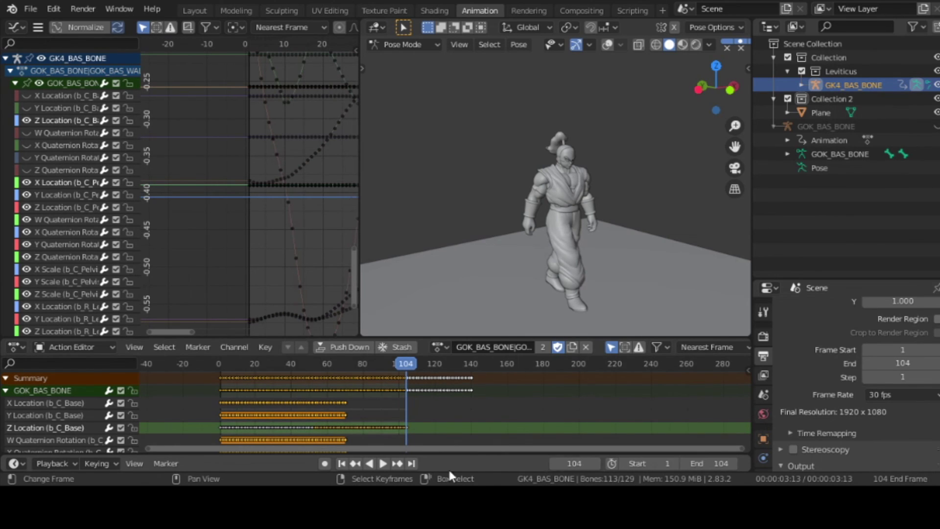
click(342, 463)
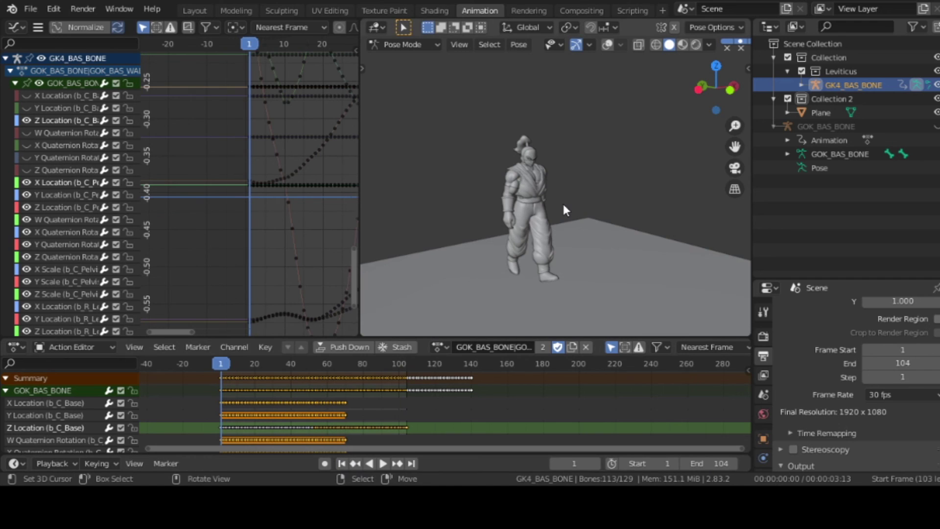
key(ctrl+Tab)
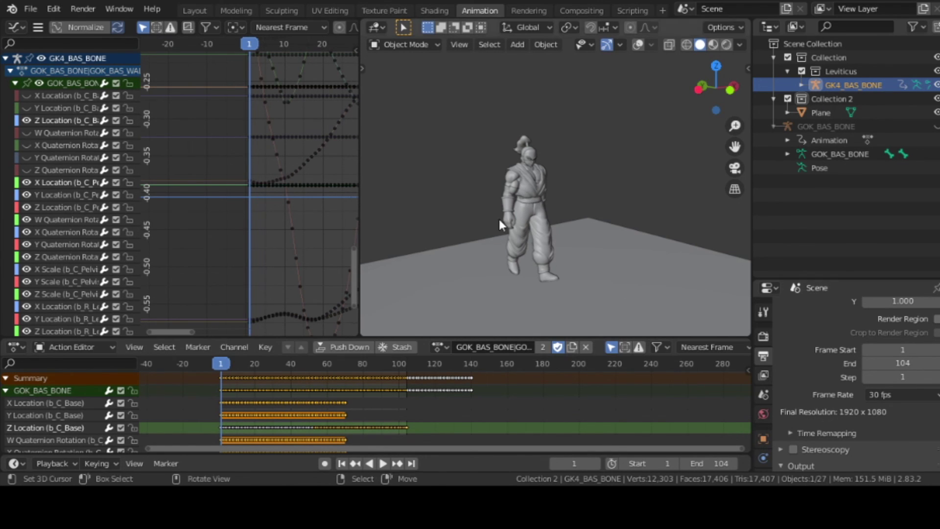
Play the 1–104 walk in the Layout workspace, stopping at frame 41.
click(187, 5)
key(space)
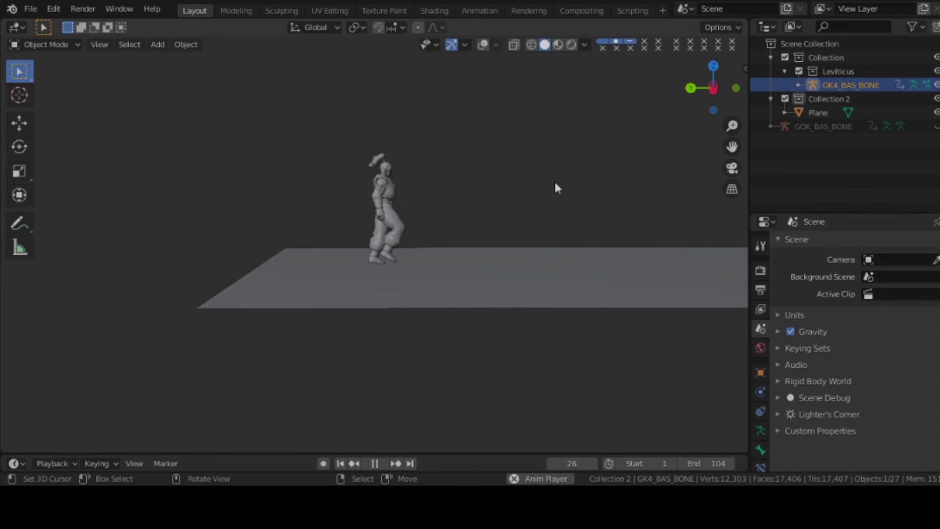
key(space)
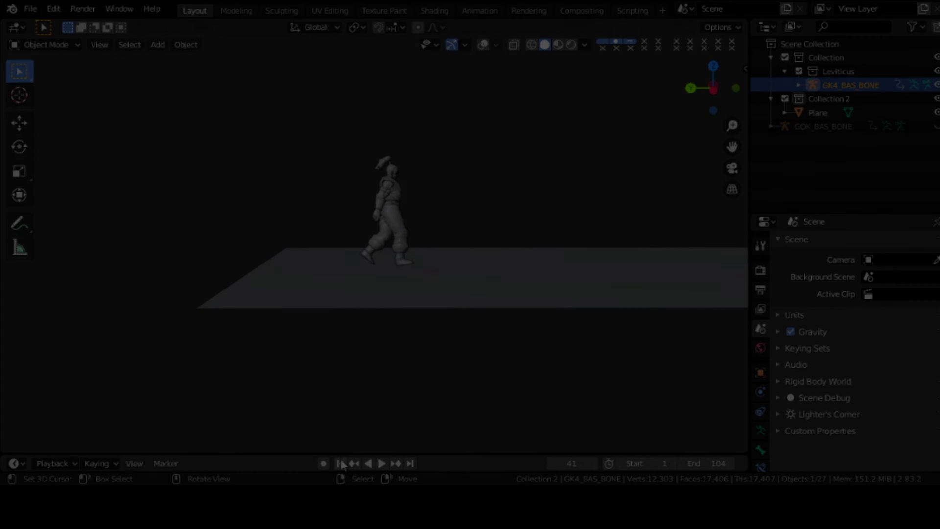